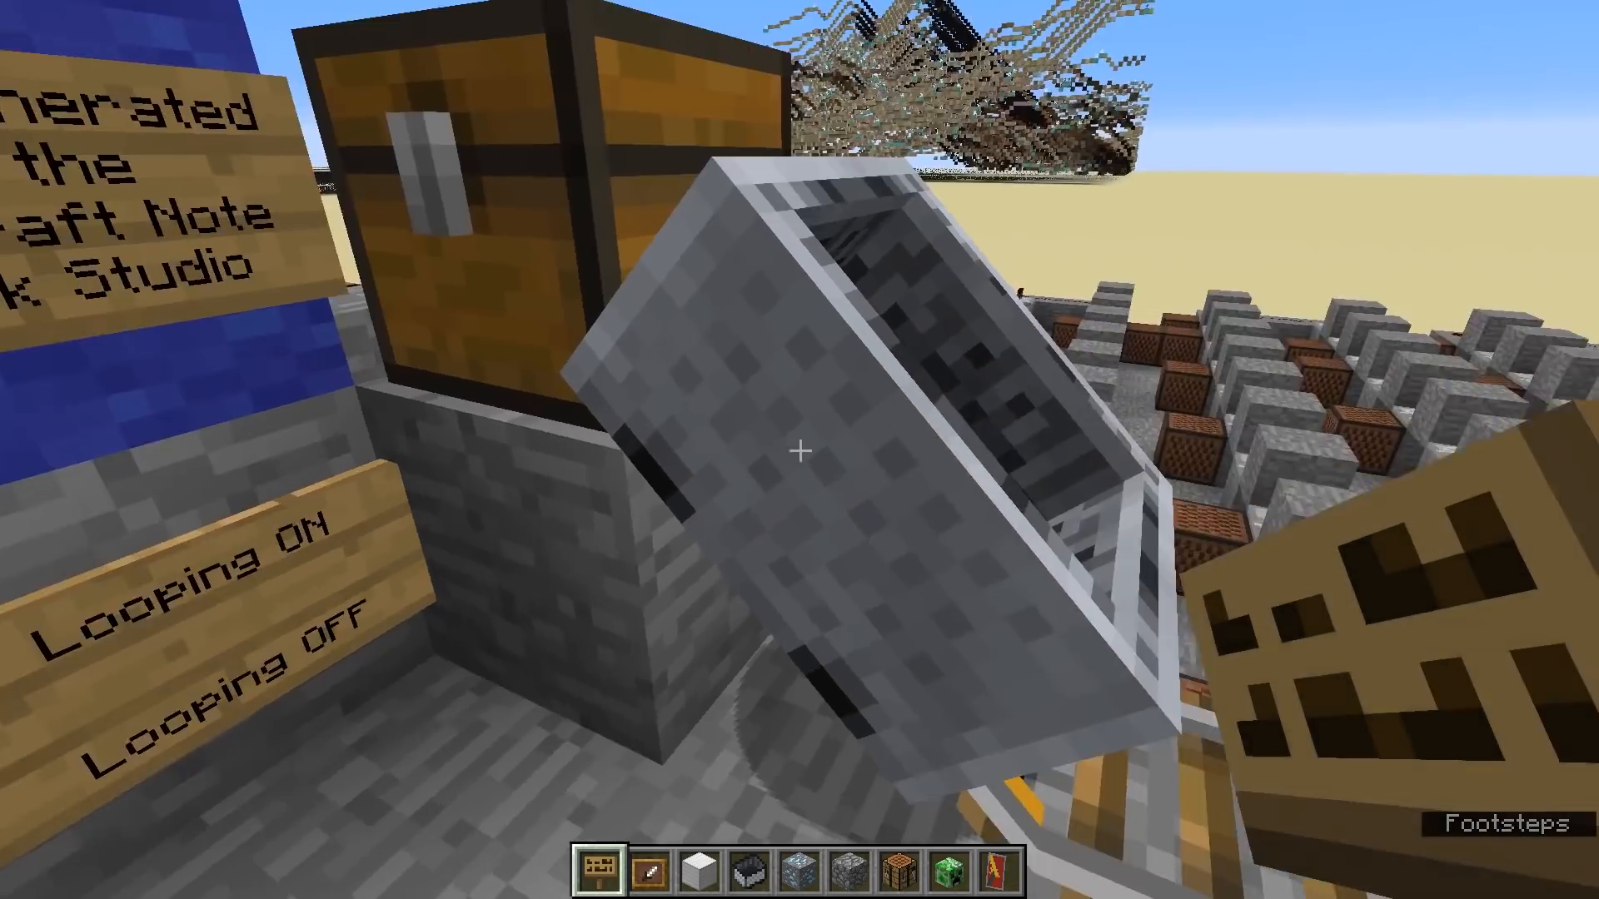
- Start the note block song with the stone button on the blue wall and view the playing rows beside the minecart track
right_click(800, 450)
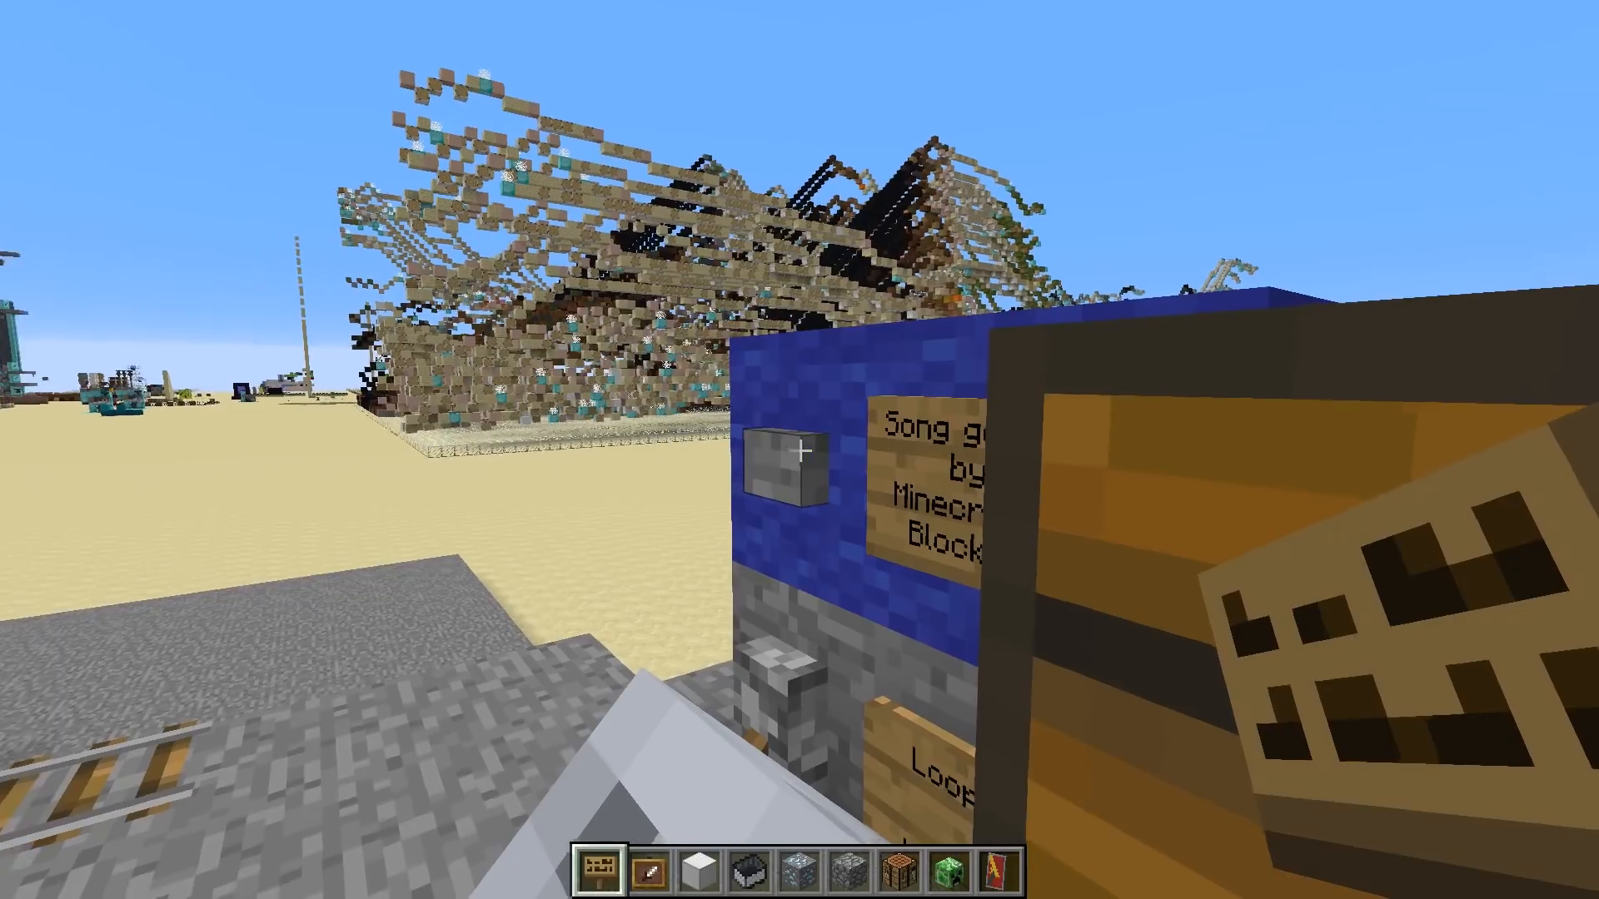
right_click(799, 451)
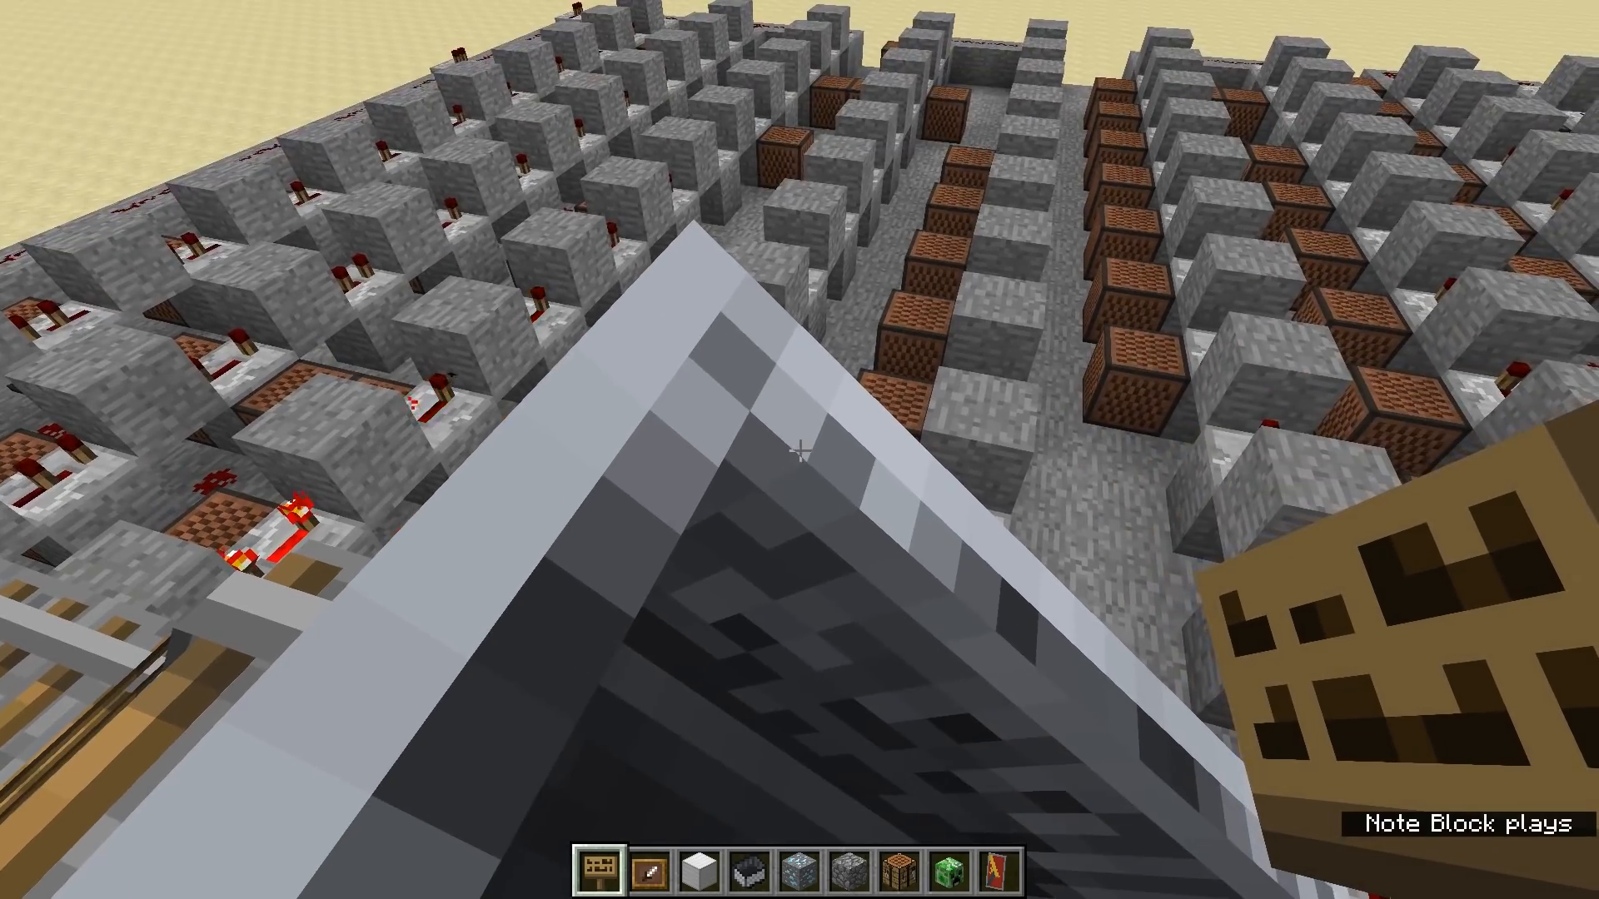
key("s")
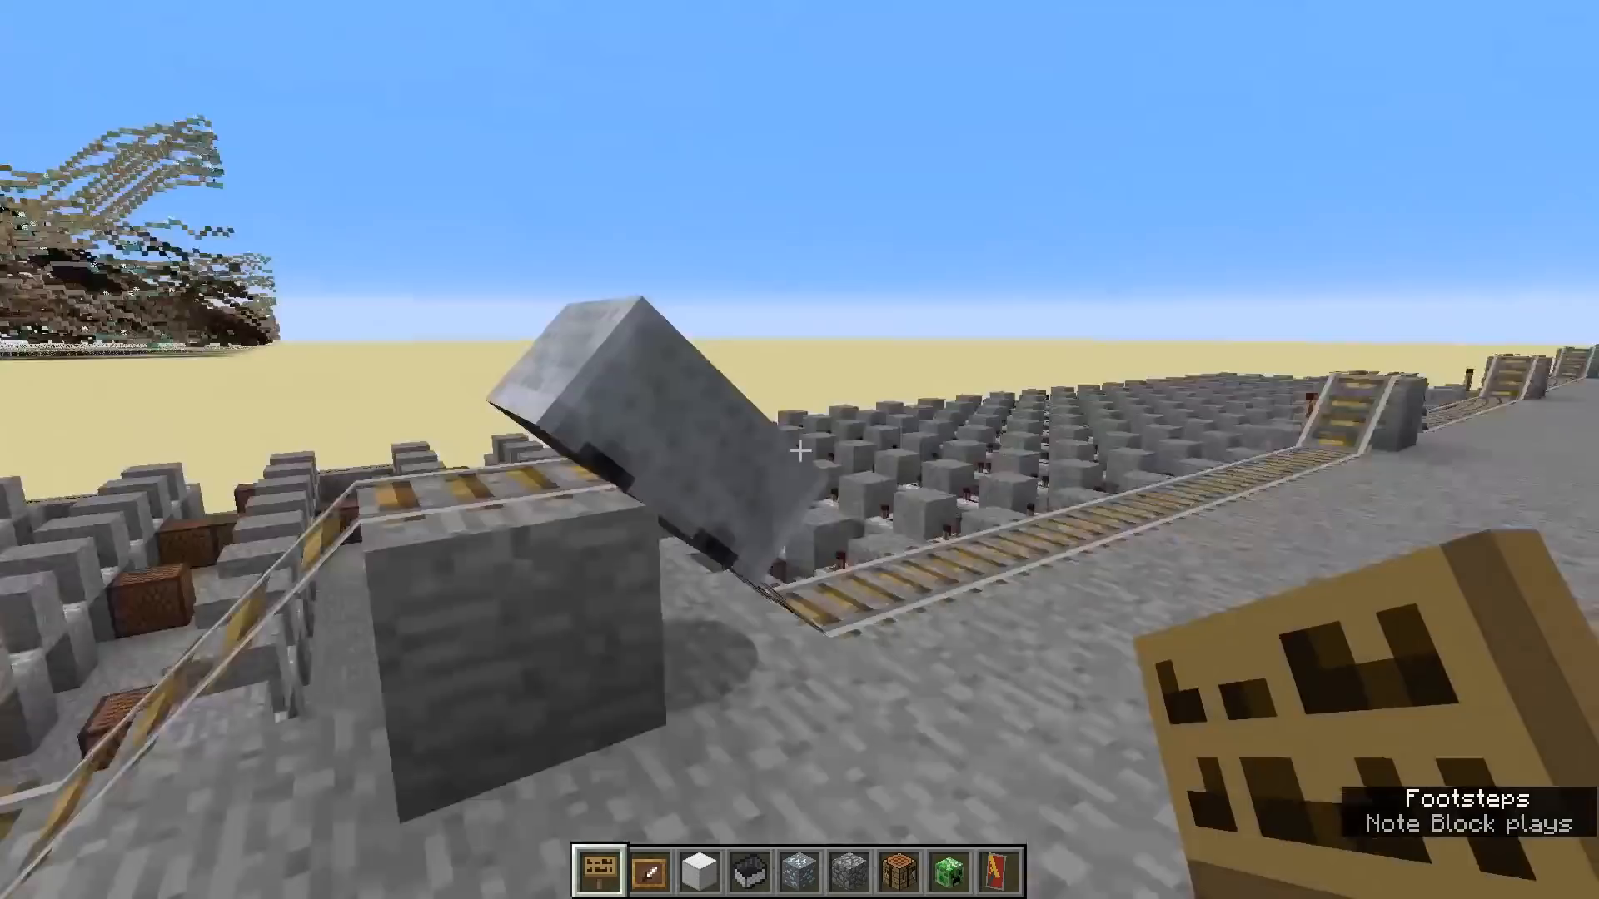
key("space")
key("space")
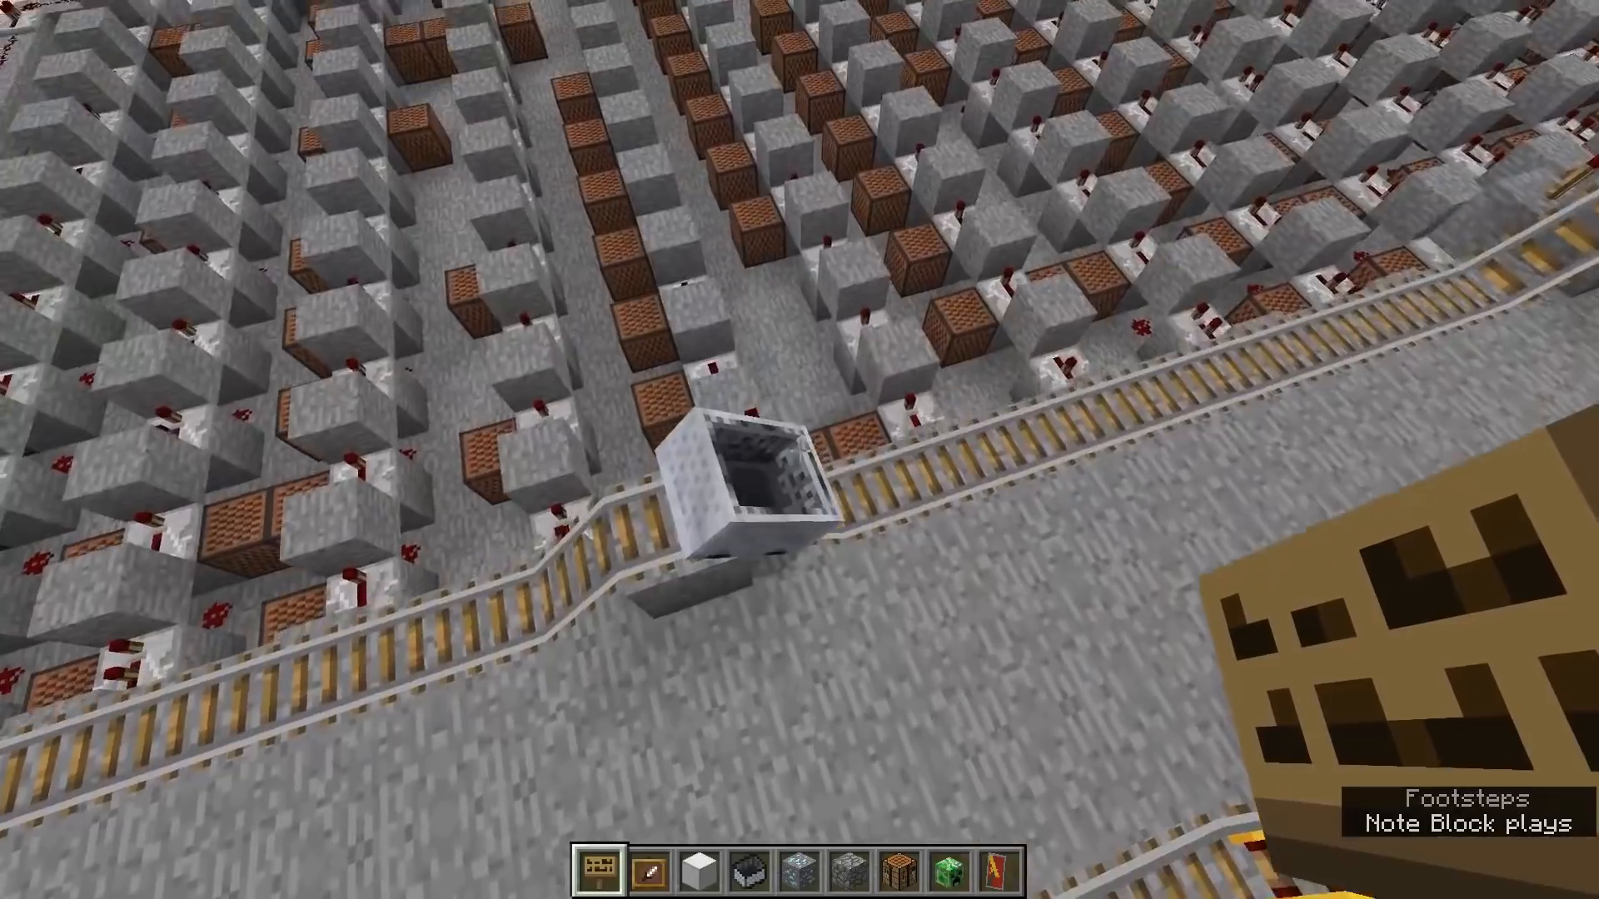
key("a")
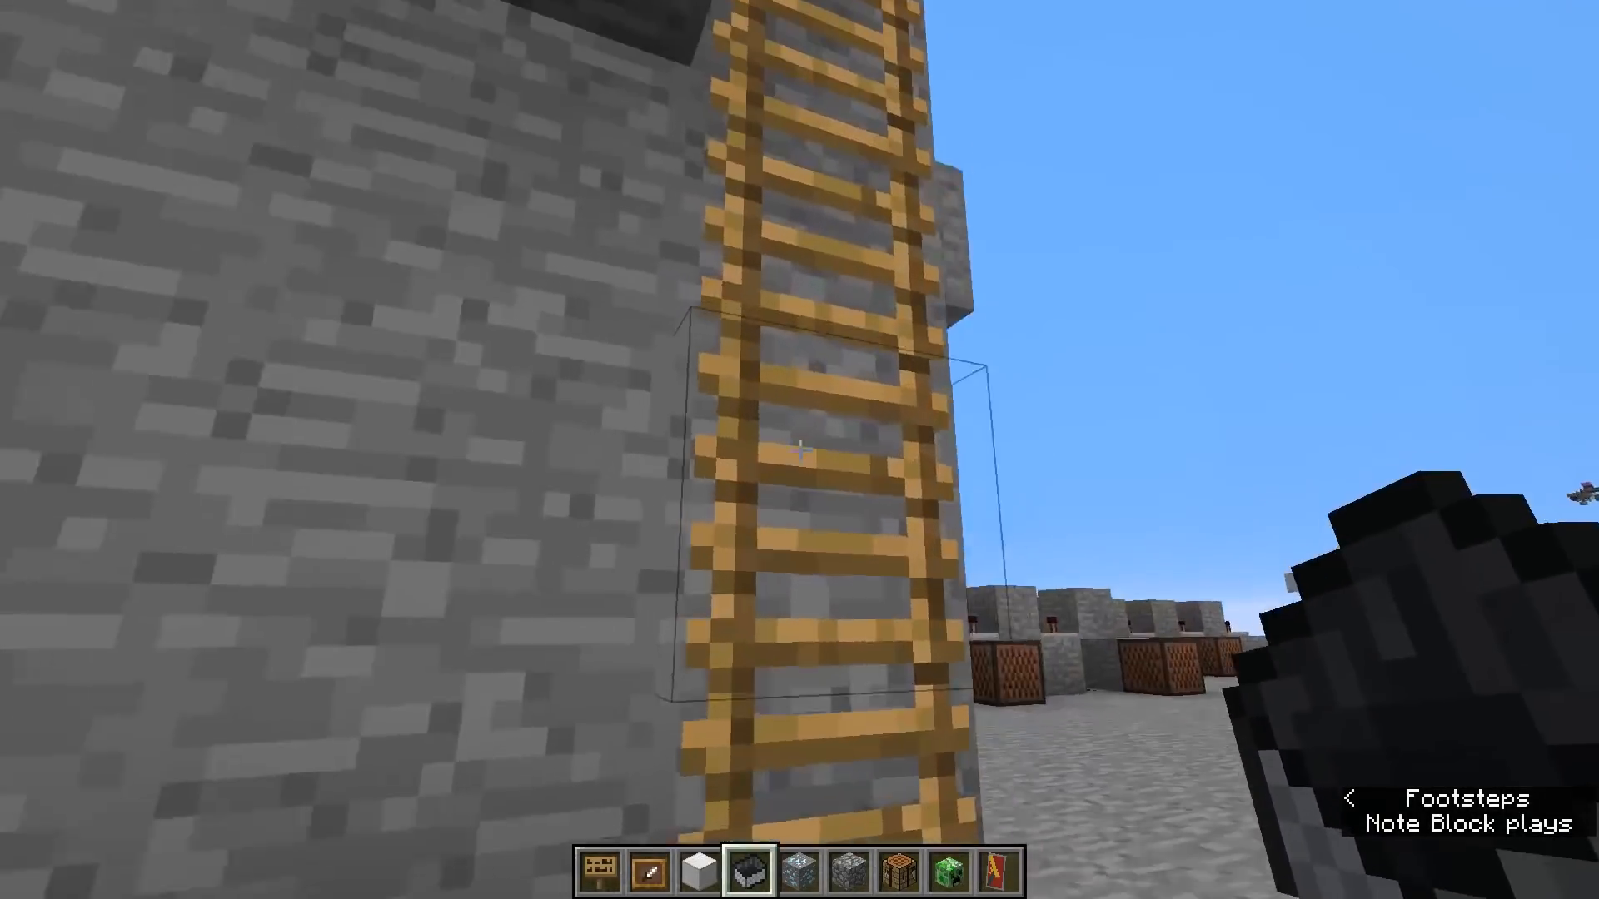
- Climb the ladder to the control platform and look along the minecart tracks between the note block rows
key("w")
key("1")
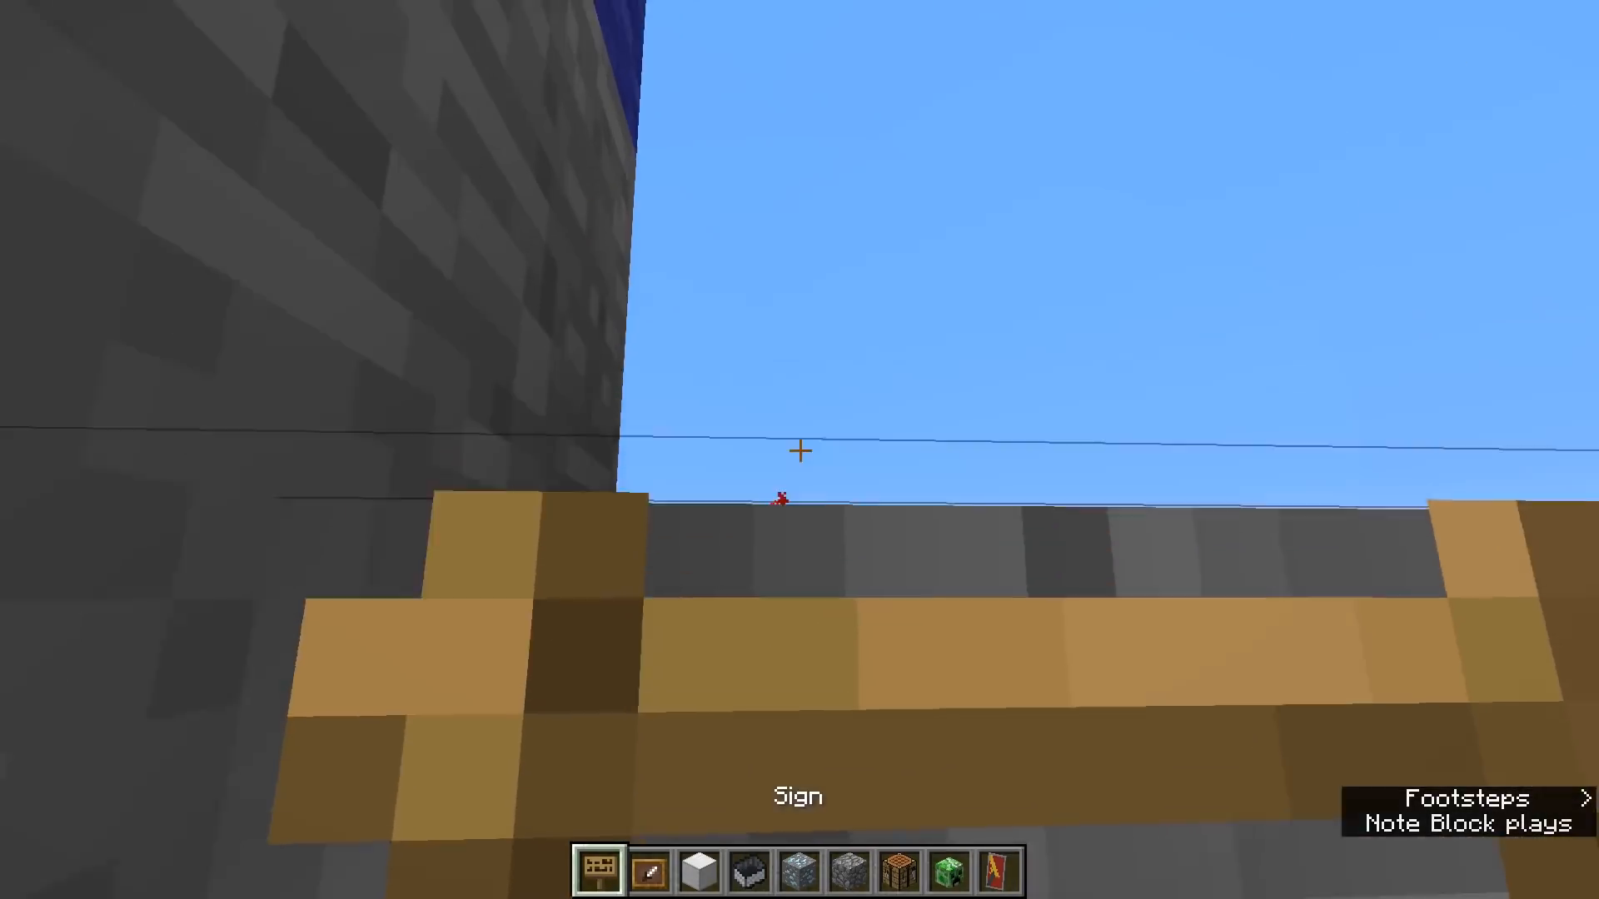
key("w")
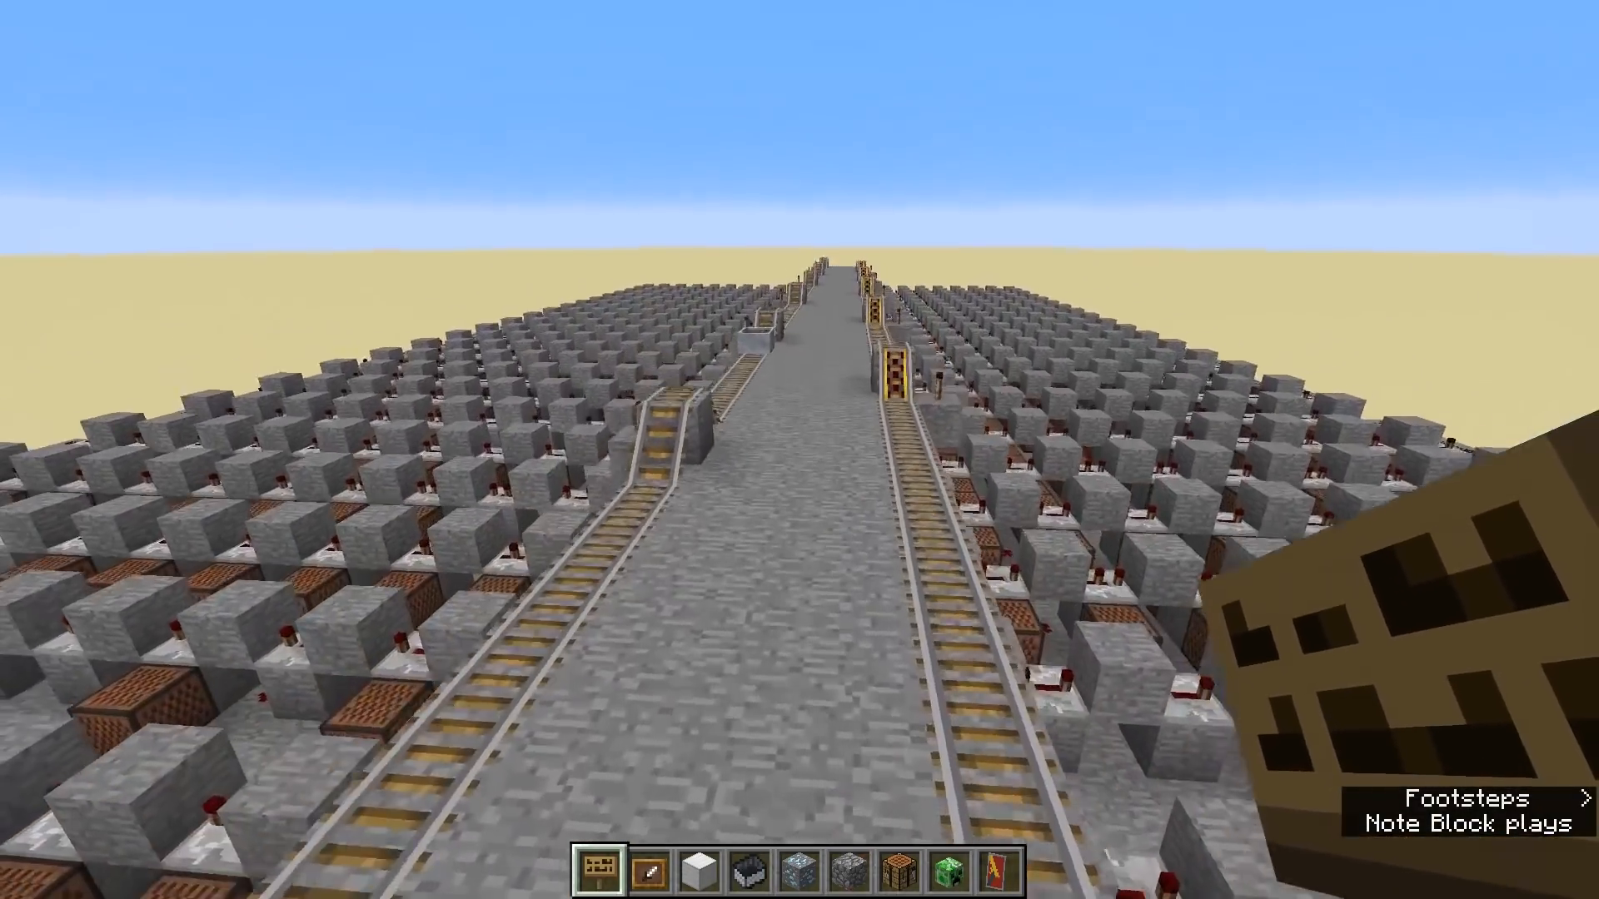
key("w")
key("space")
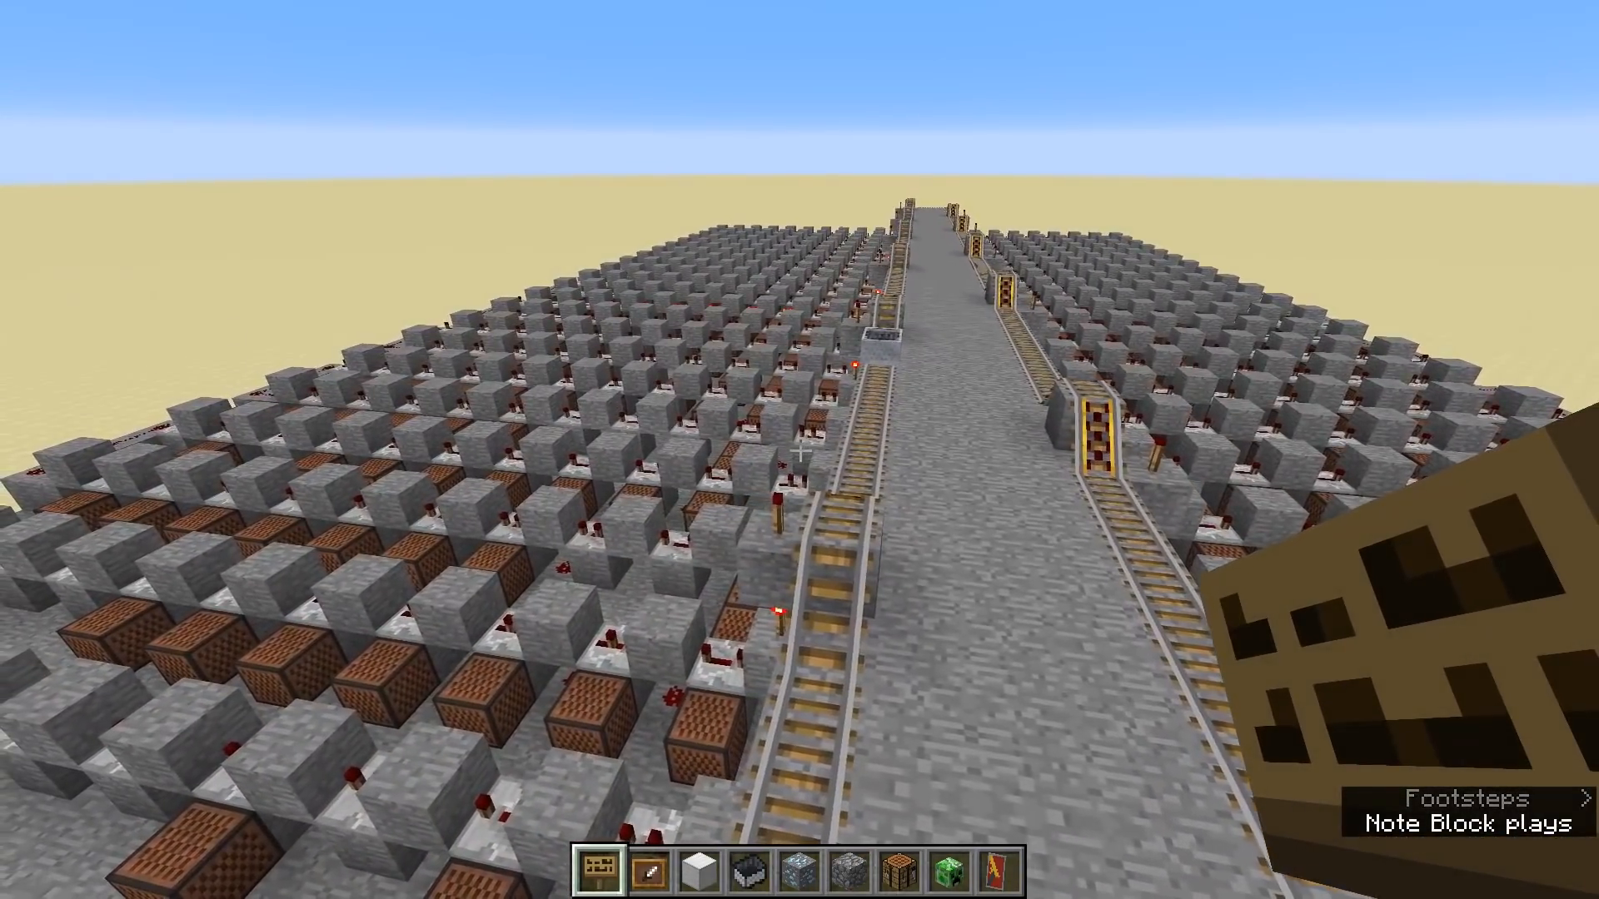
key("w")
key("shift")
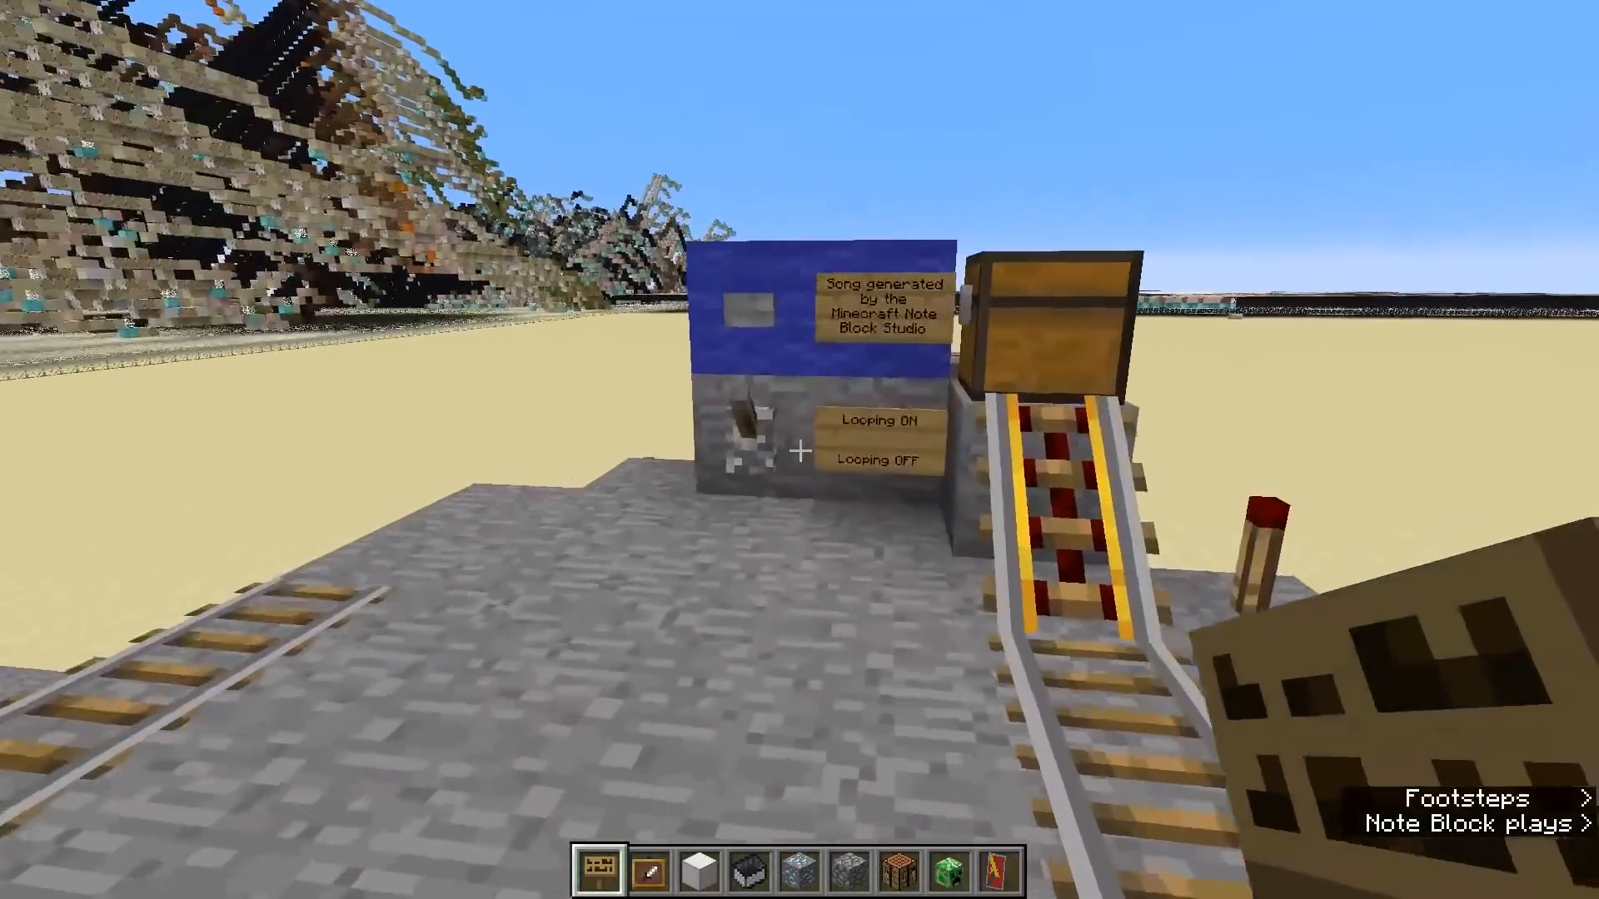
- Examine the sign beside the song's start button and fly over the whole note block build
scroll(799, 450, "down", 1)
key("w")
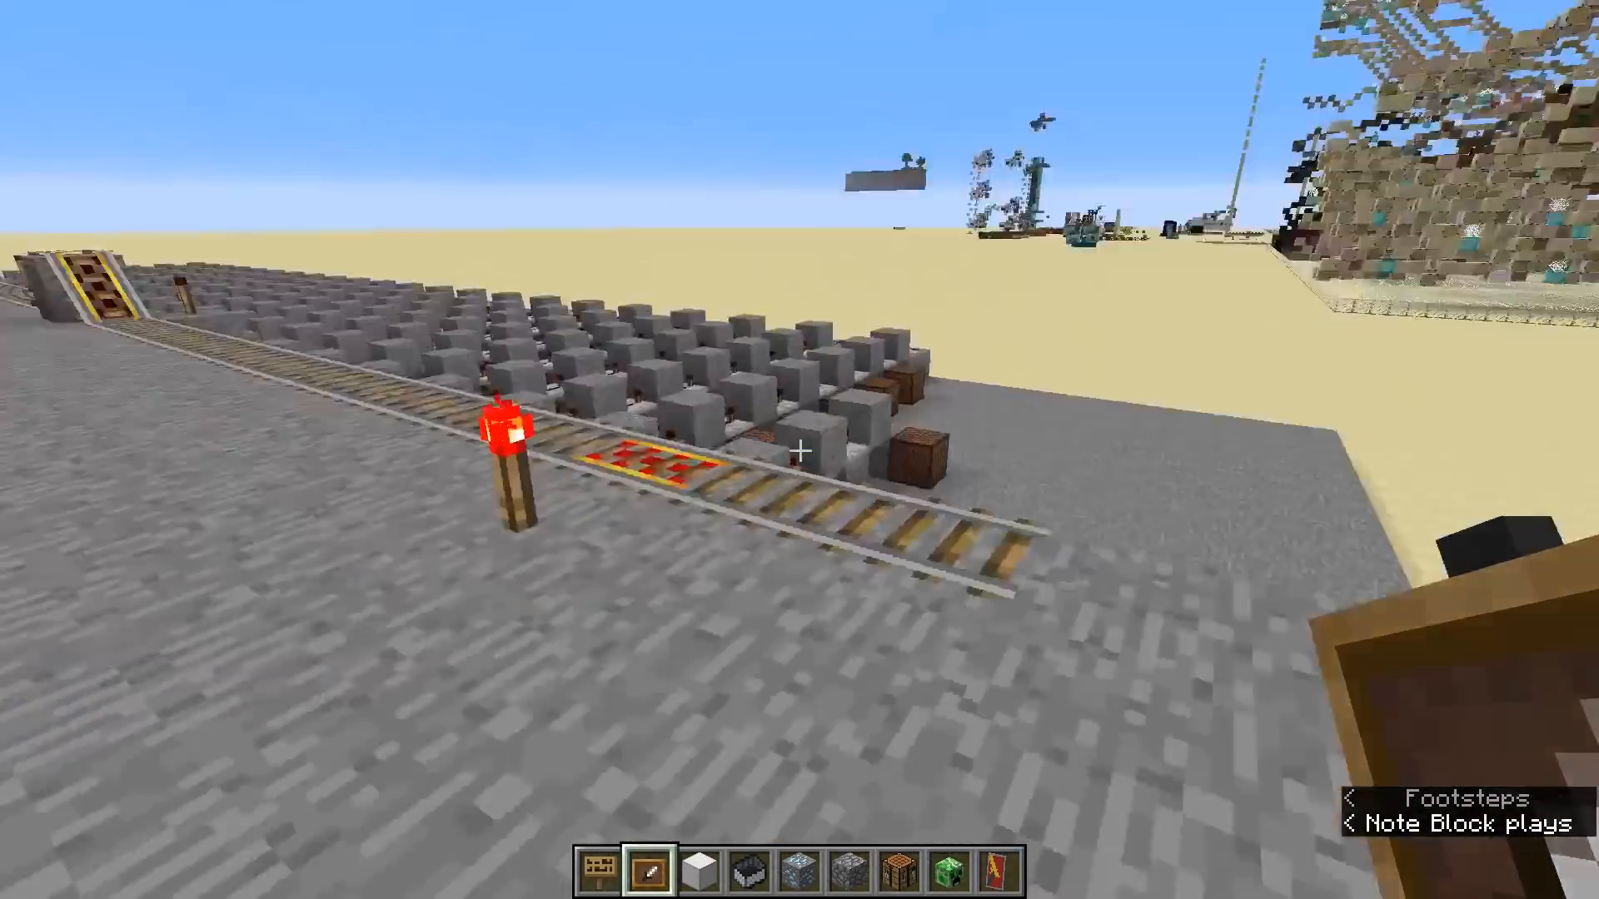
key("w")
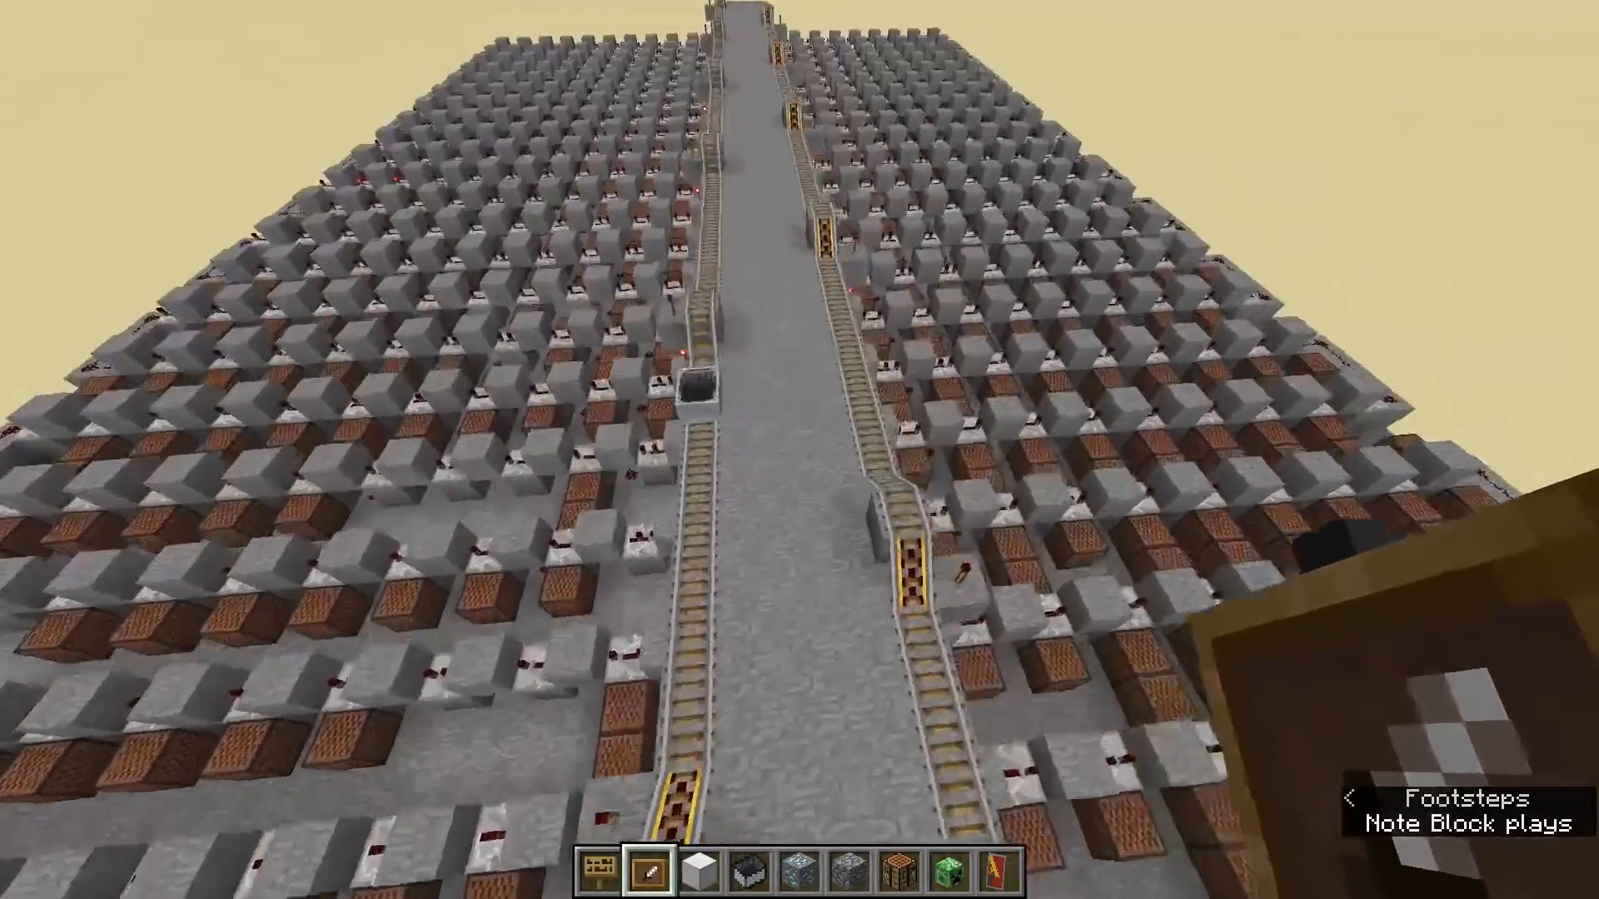
key("w")
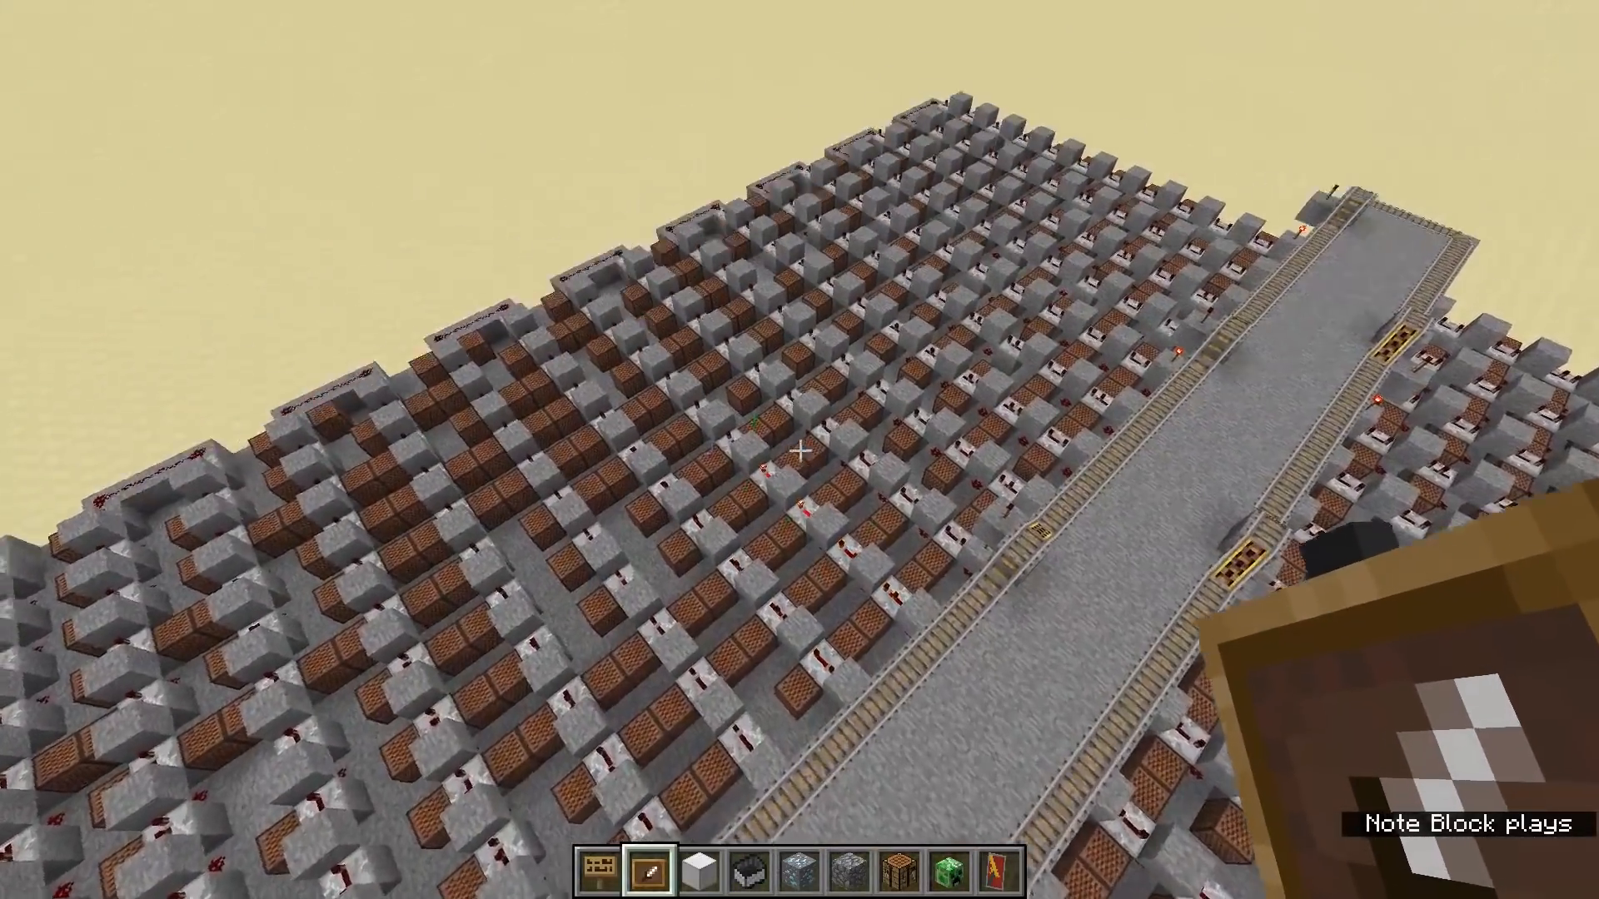
scroll(799, 450, "down", 5)
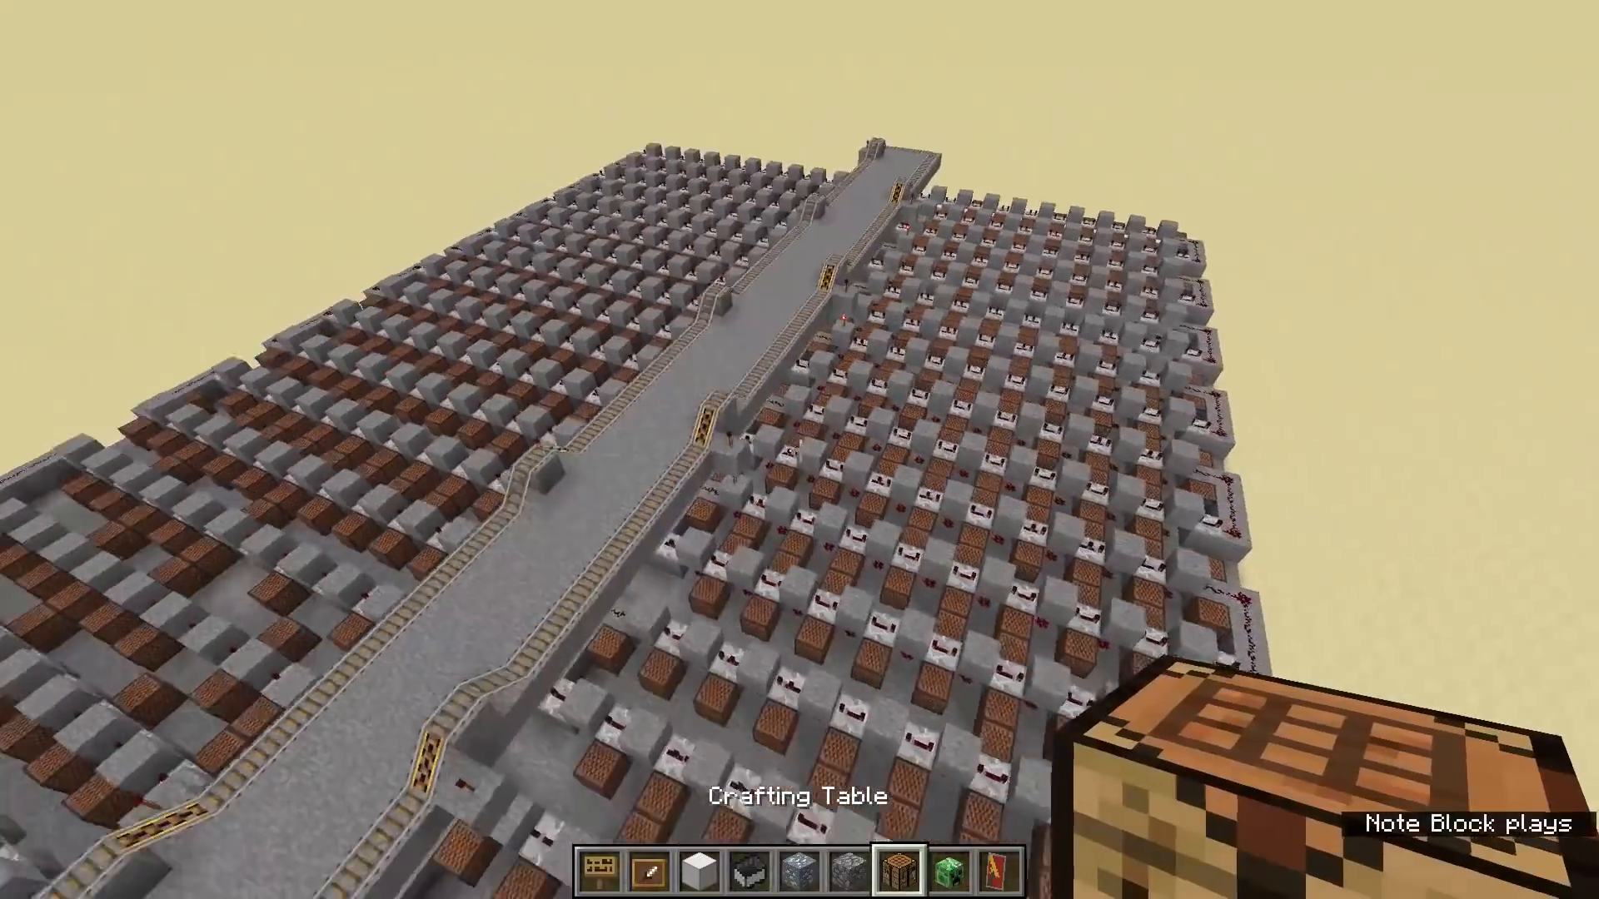
key("s")
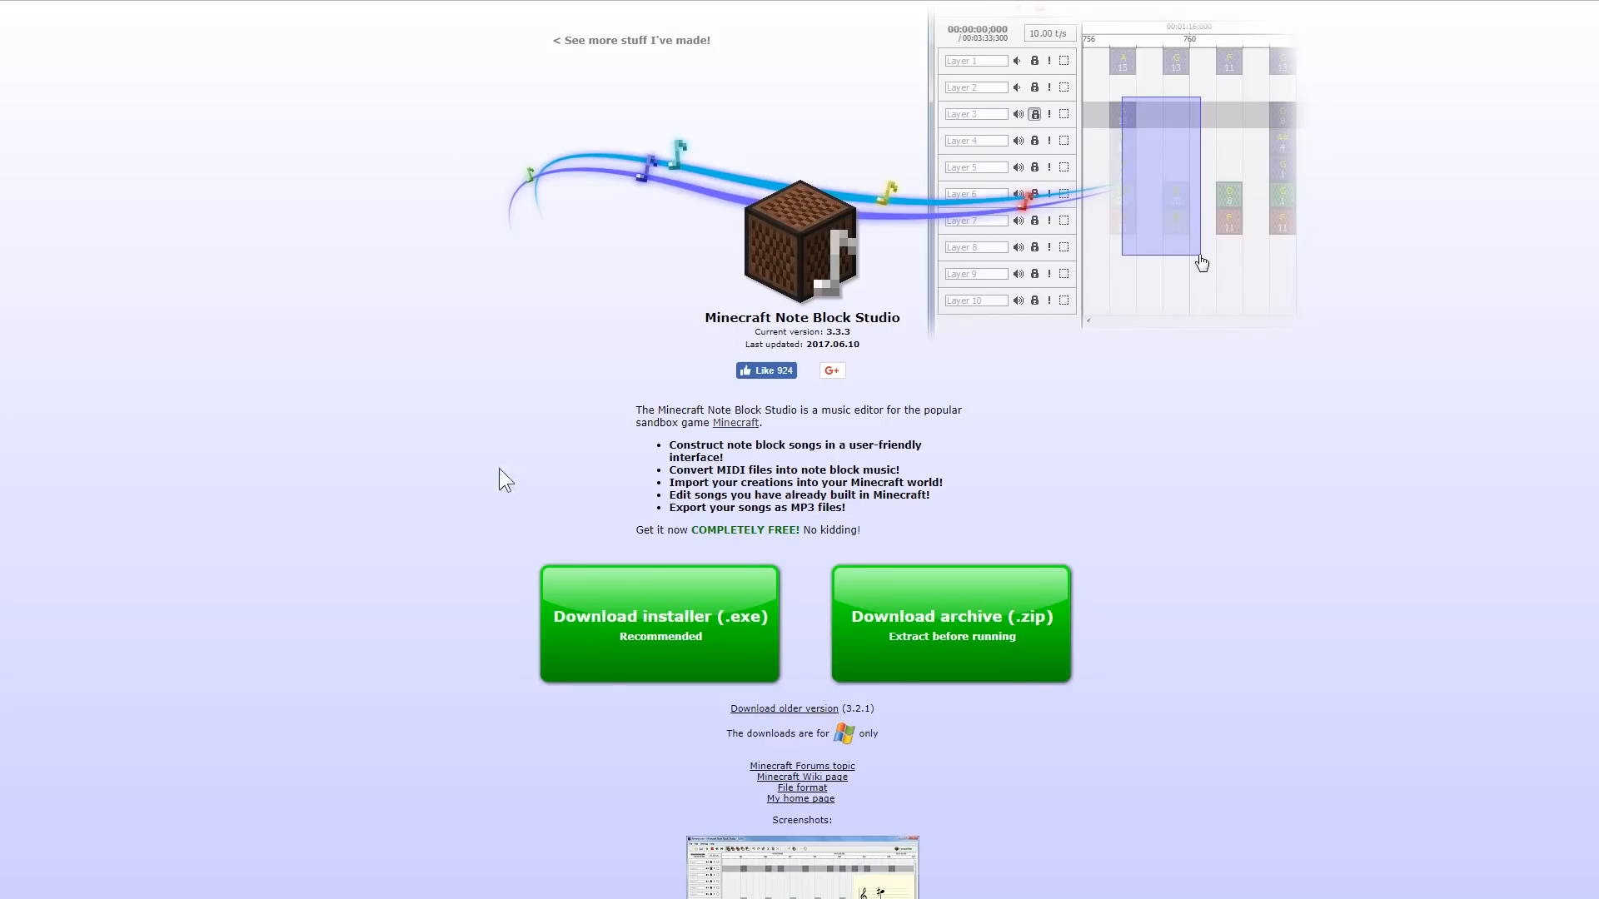
- Look through the Minecraft Note Block Studio download page and download the recommended installer (.exe)
scroll(421, 577, "down", 3)
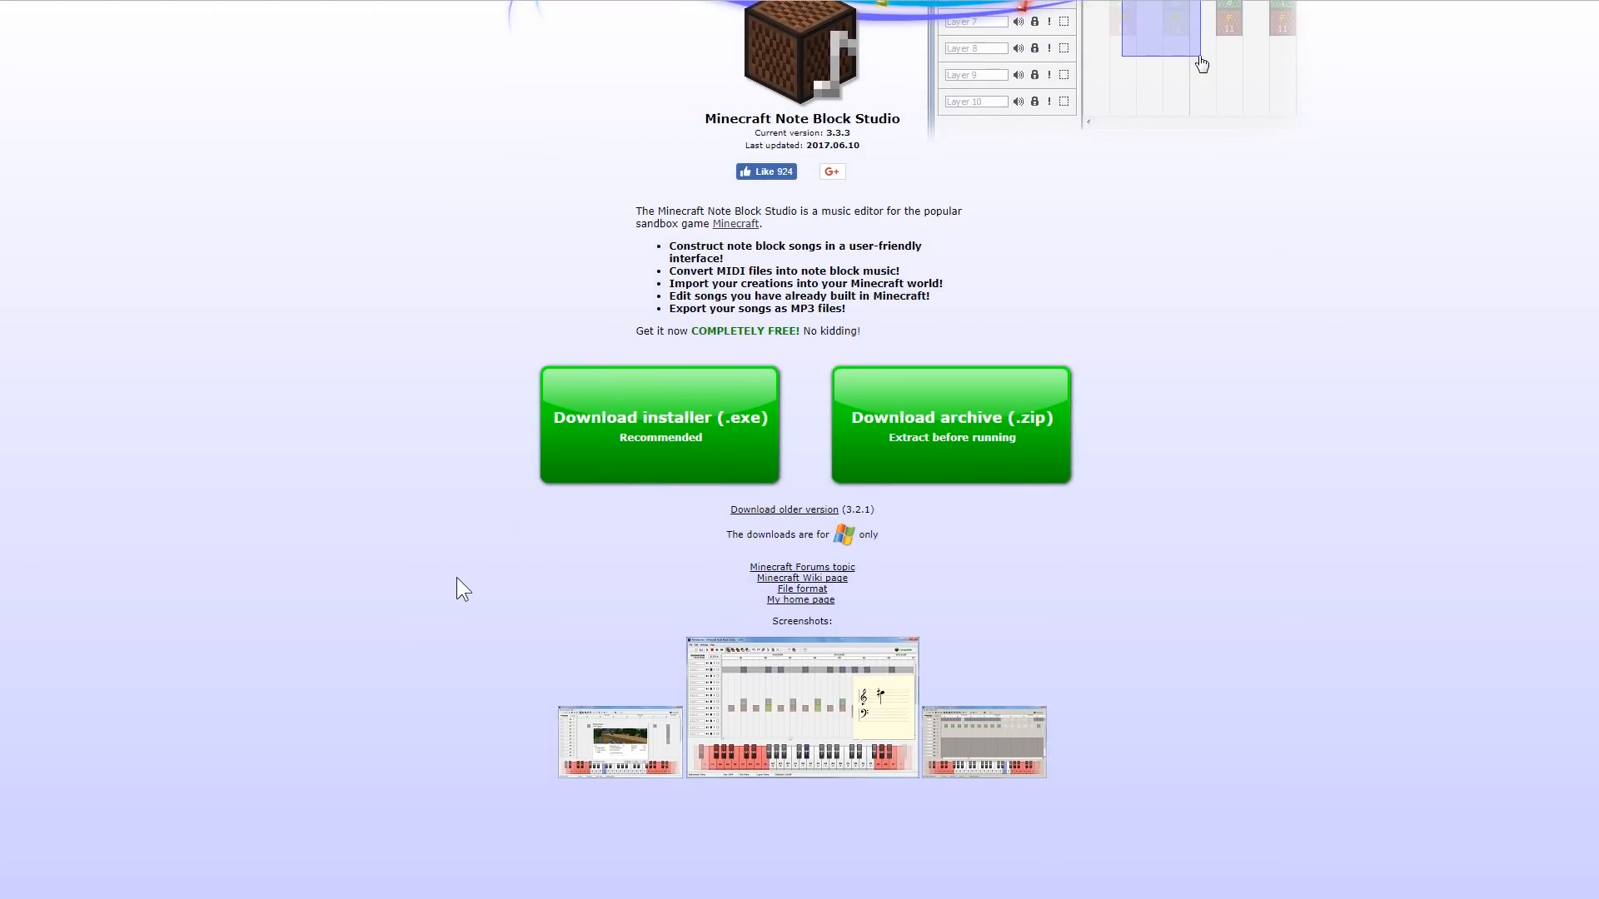
scroll(457, 584, "up", 2)
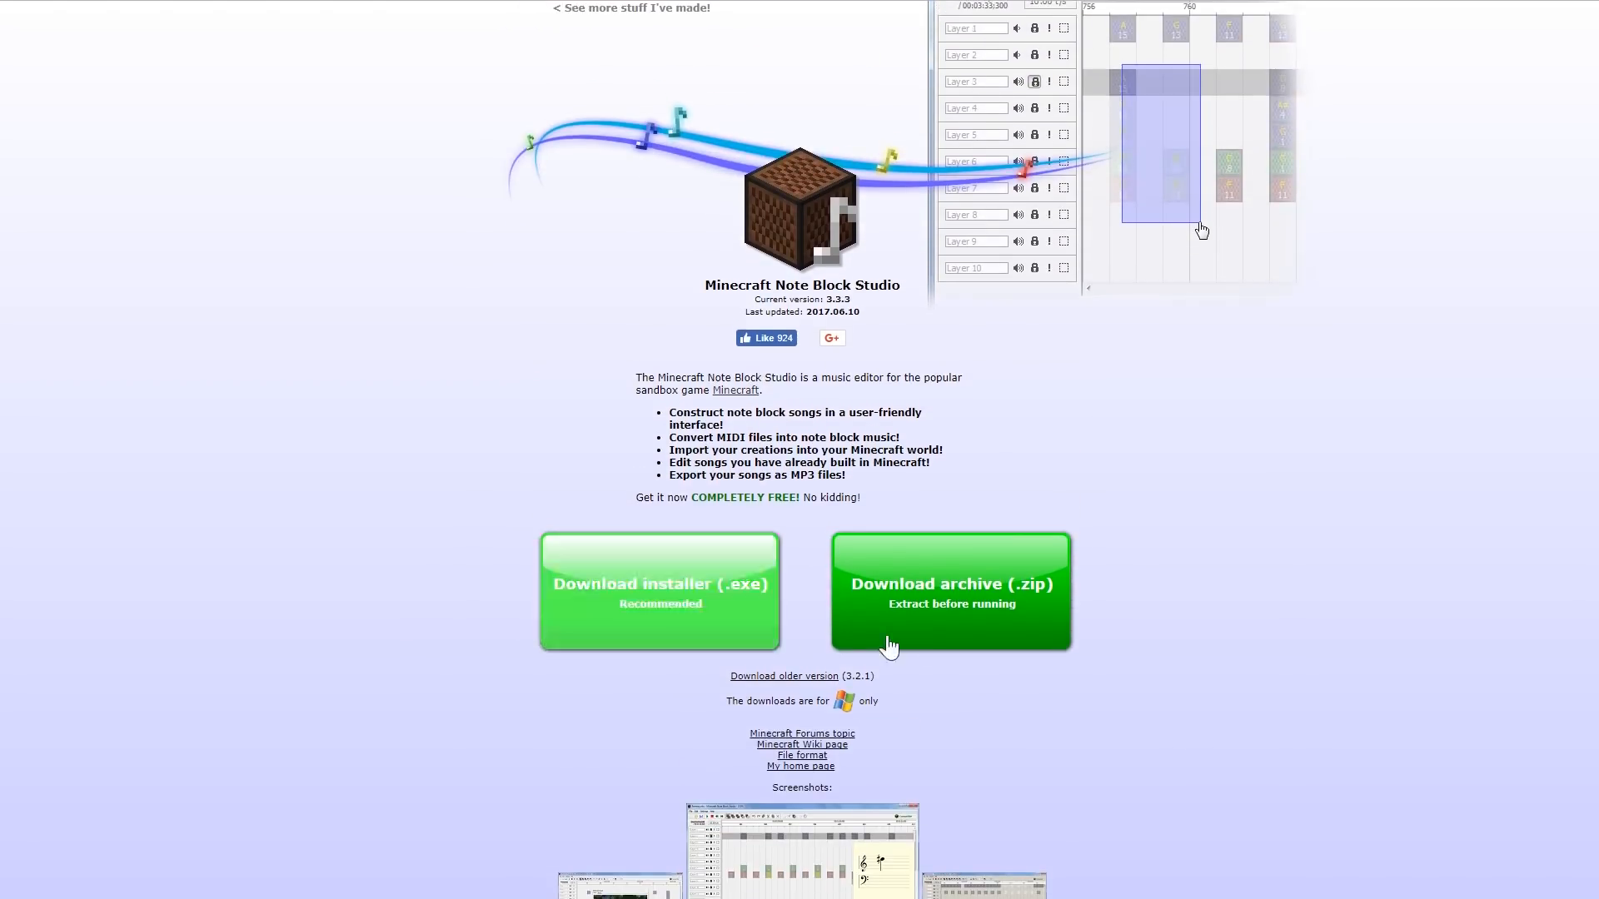
left_click(690, 646)
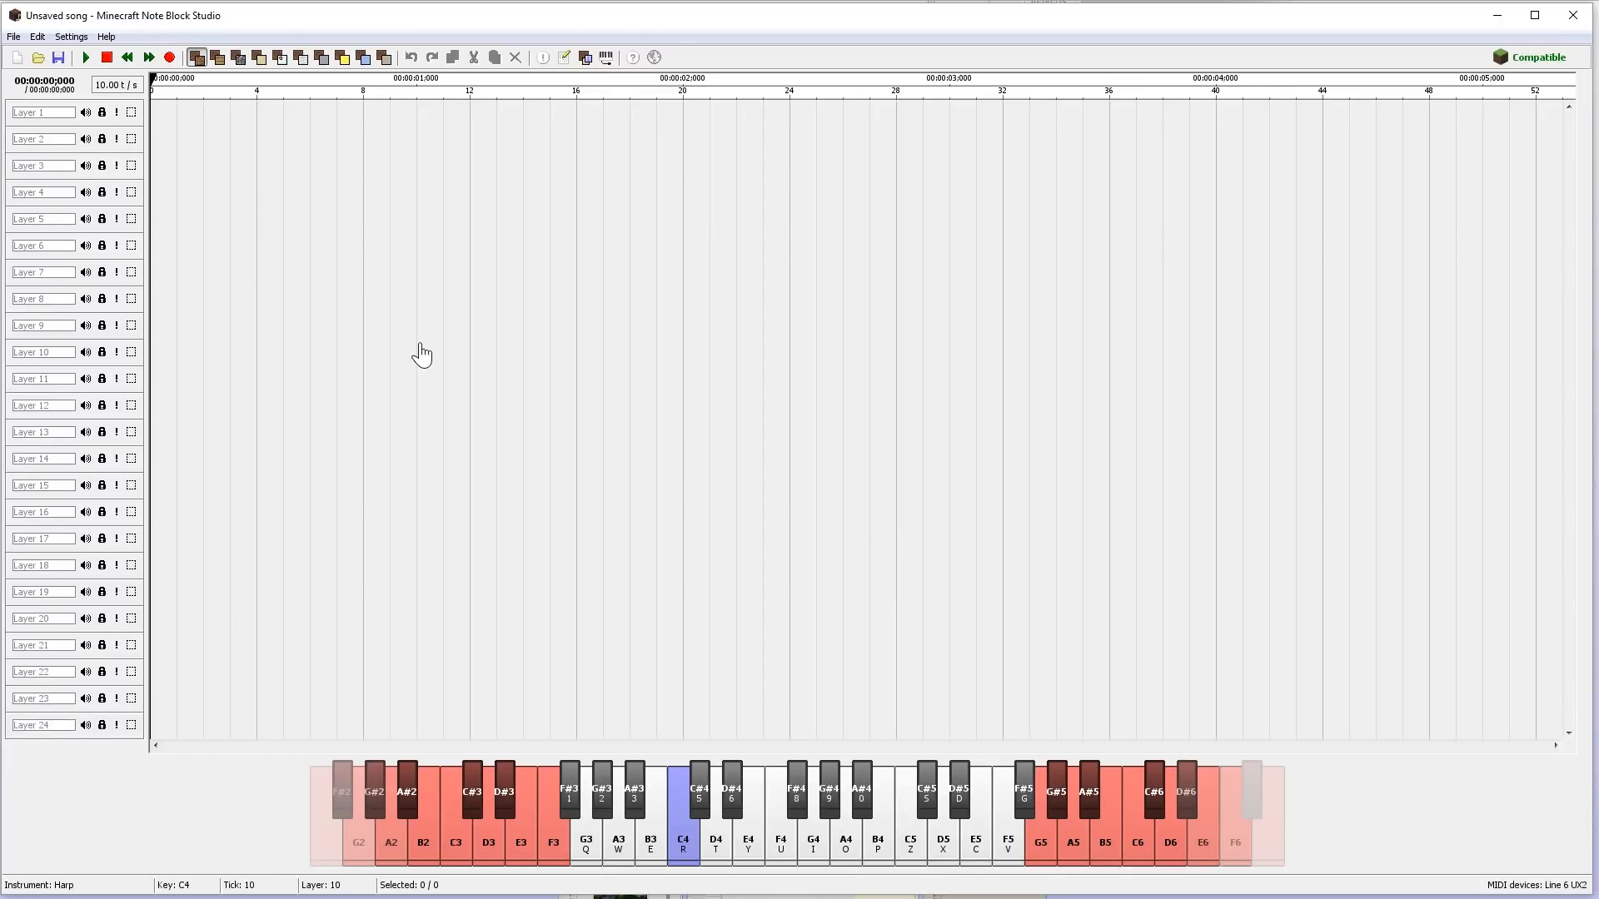
- Place seven C4 harp notes at scattered ticks on layers 1, 2, 4, 6, 8 and 9 of the unsaved song
left_click(1151, 248)
left_click(350, 192)
left_click(669, 193)
left_click(483, 326)
left_click(456, 112)
left_click(616, 299)
left_click(882, 139)
- Audition a range of notes on the on-screen piano, including D6, G3 and G#3
left_click(748, 853)
left_click(870, 860)
left_click(975, 860)
left_click(1045, 860)
left_click(651, 842)
left_click(523, 857)
left_click(617, 845)
left_click(944, 845)
left_click(1073, 845)
left_click(1170, 845)
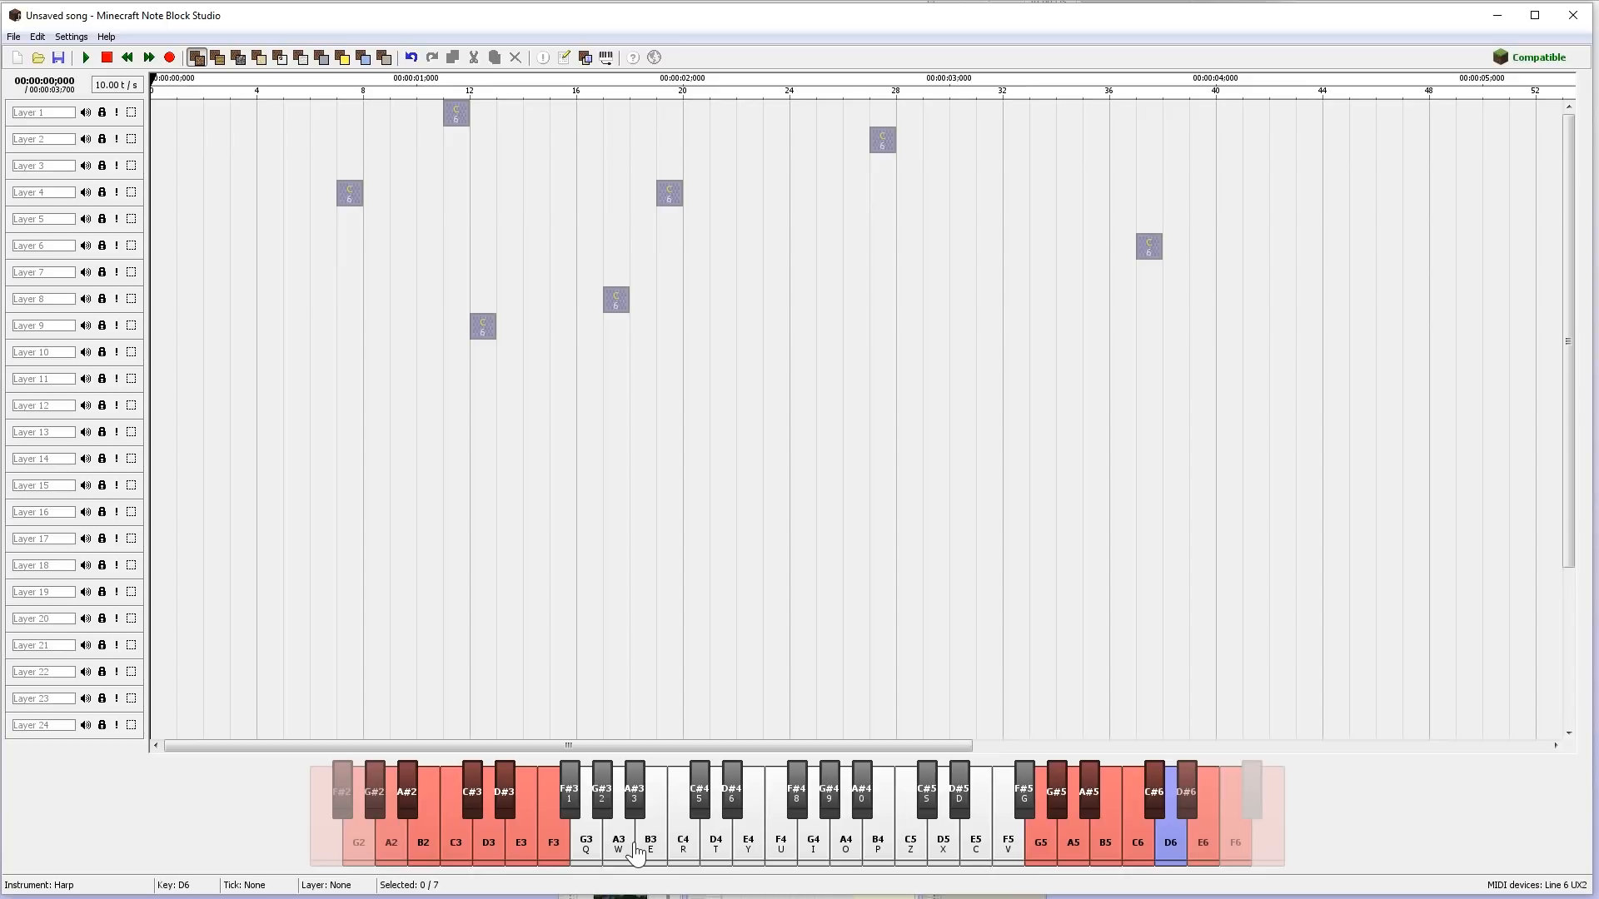
key("q")
key("2")
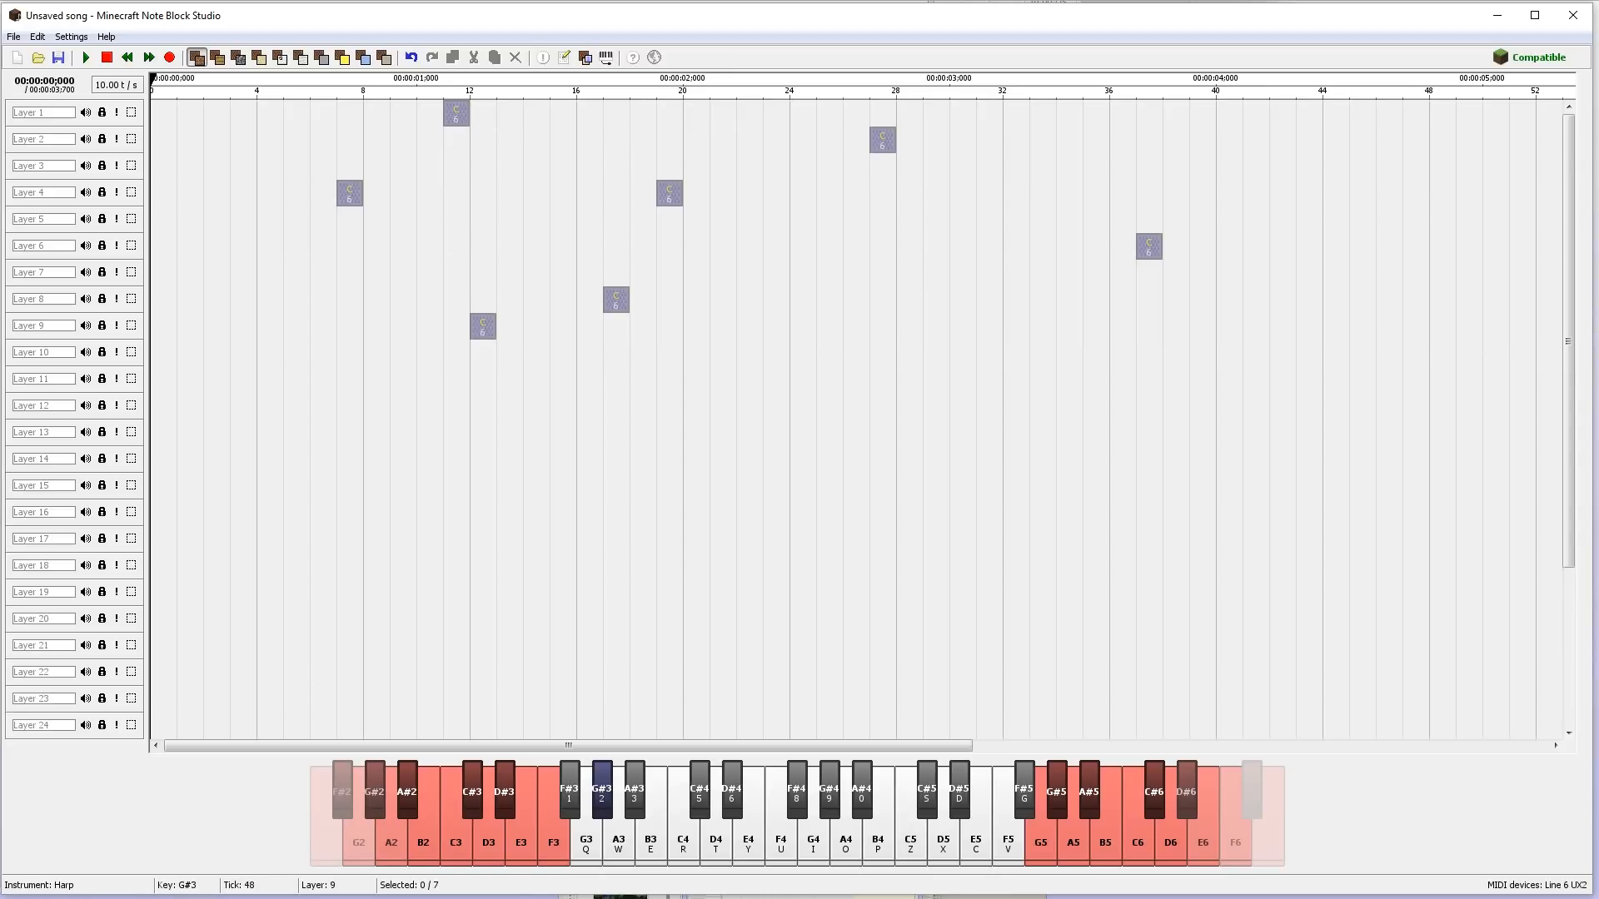
- Switch to the MuseScore page for How Far I'll Go Moana, look through the score and briefly preview its playback
key("alt+Tab")
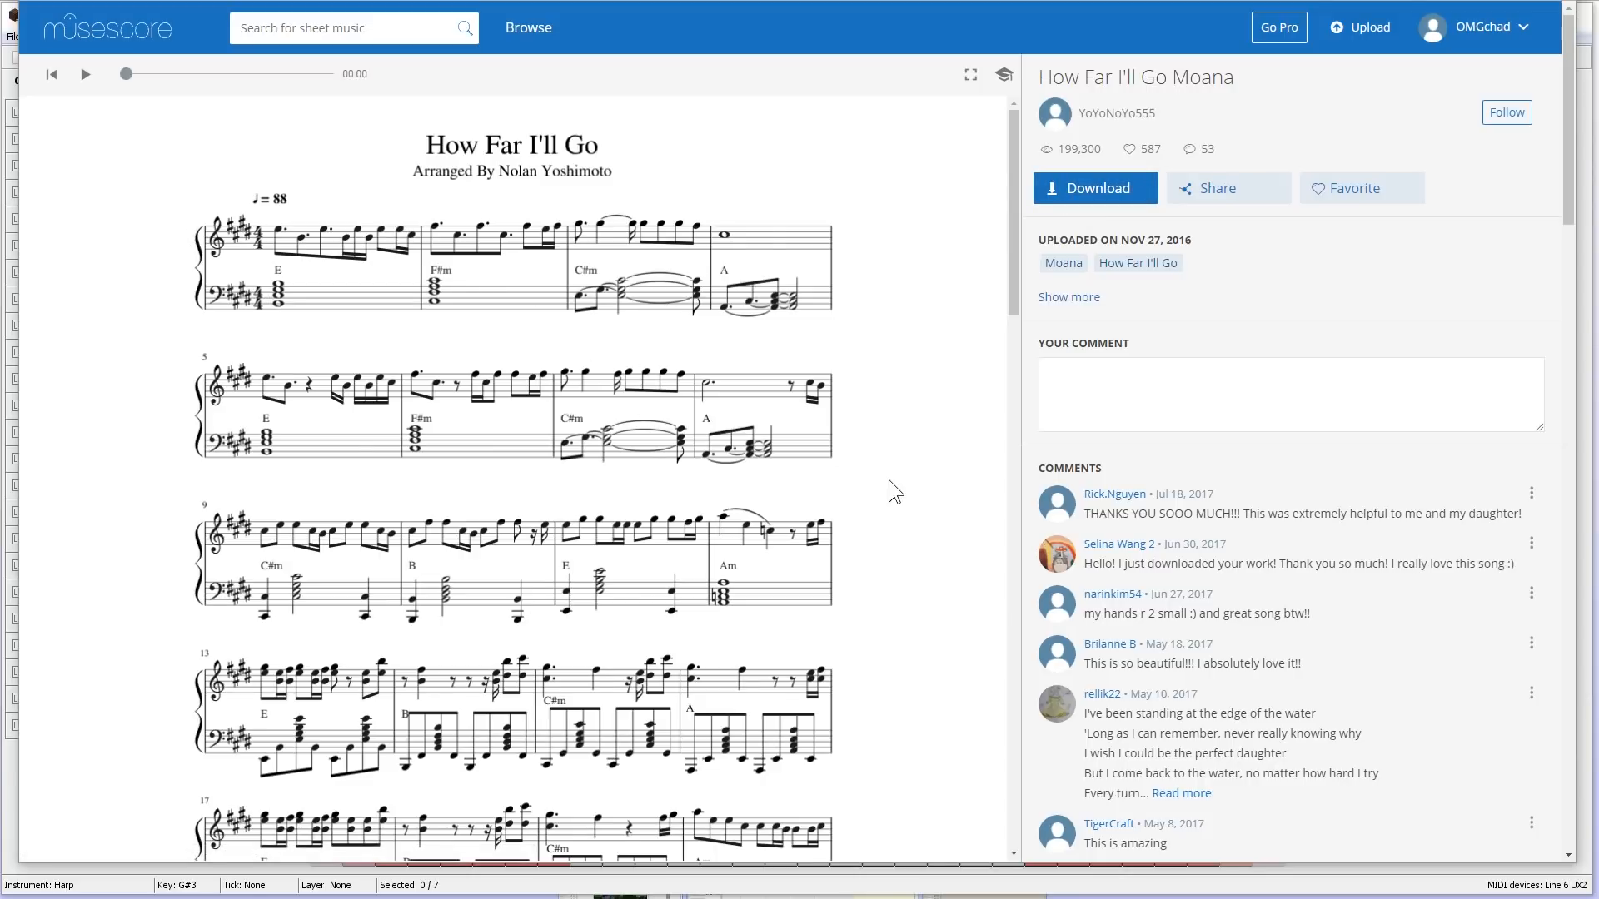
scroll(902, 493, "down", 20)
left_click_drag(1012, 658, 991, 117)
left_click(87, 81)
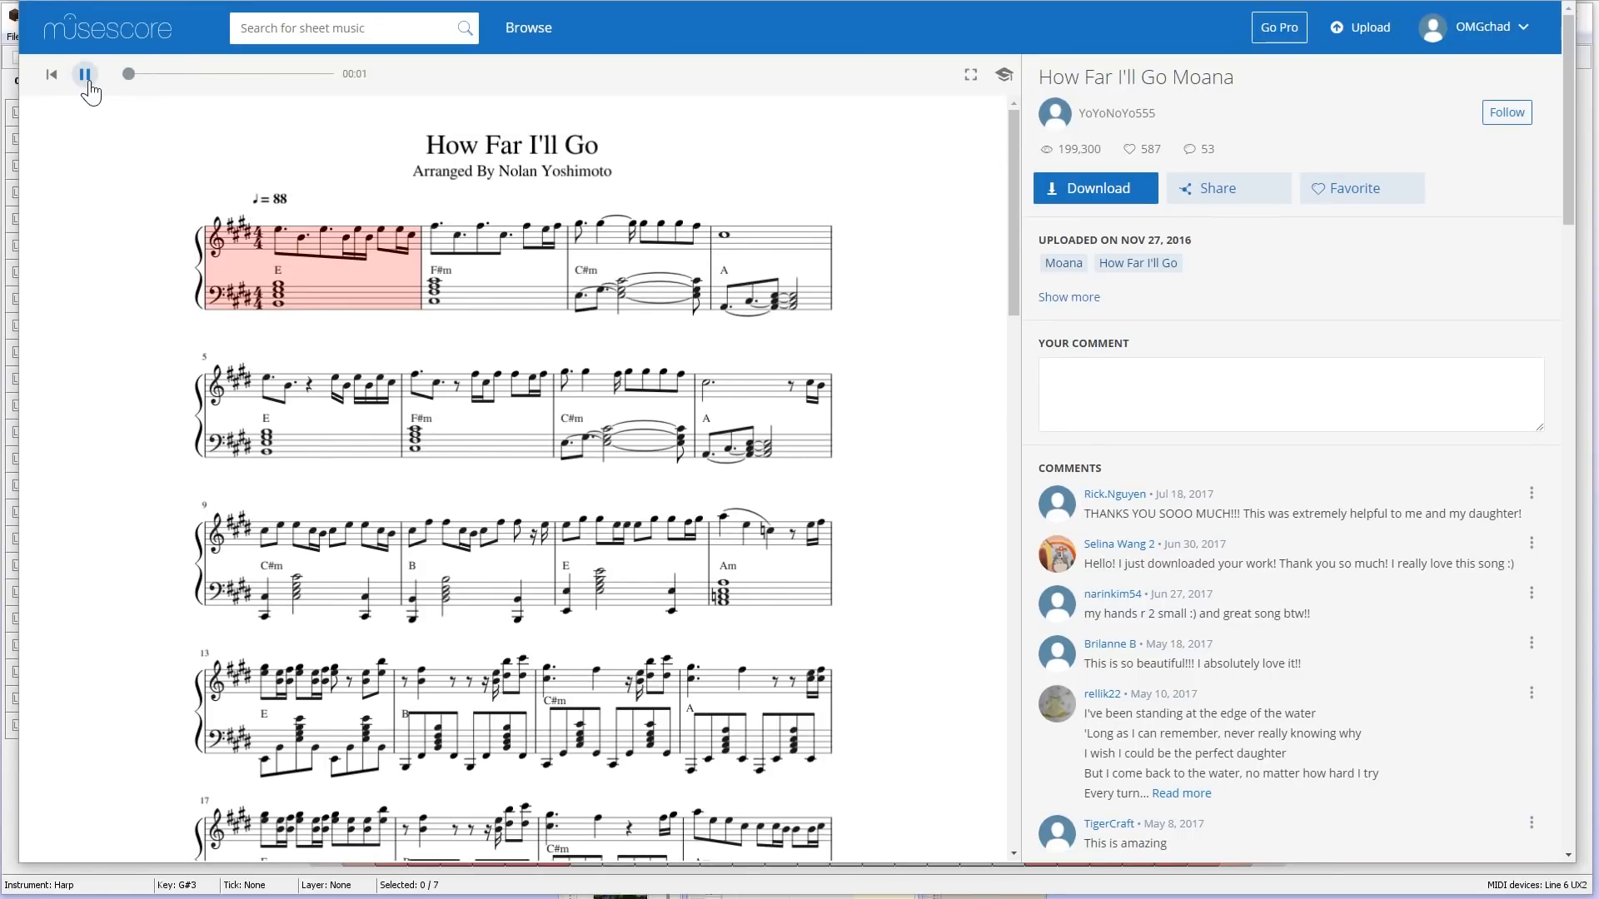
left_click(87, 79)
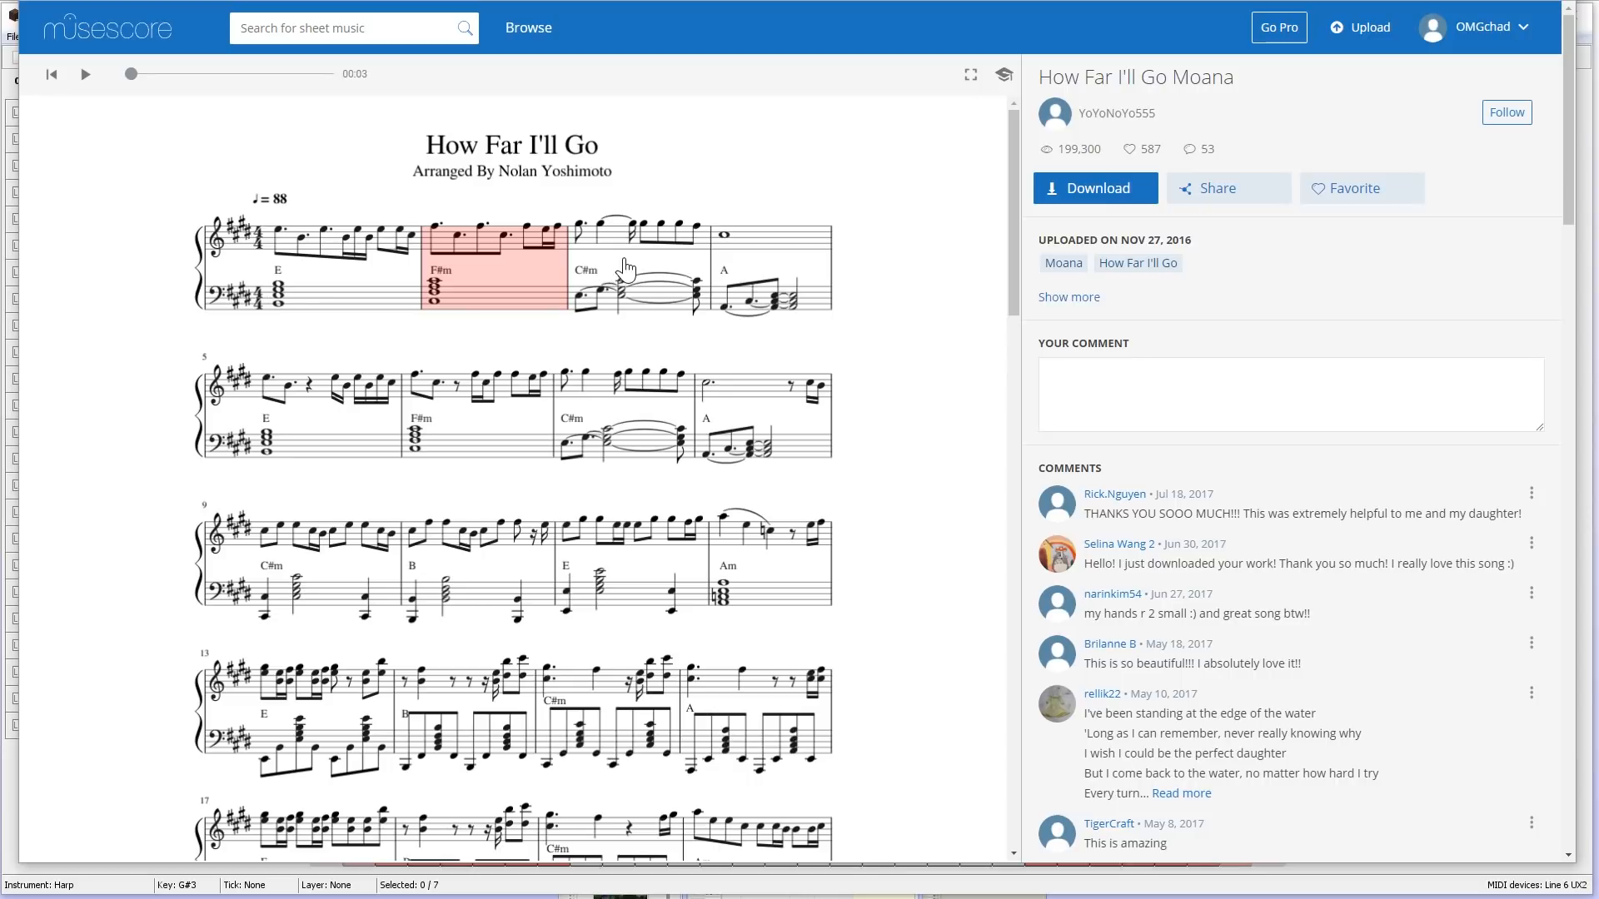
- Download the How Far I'll Go Moana score in MIDI format
left_click(1093, 193)
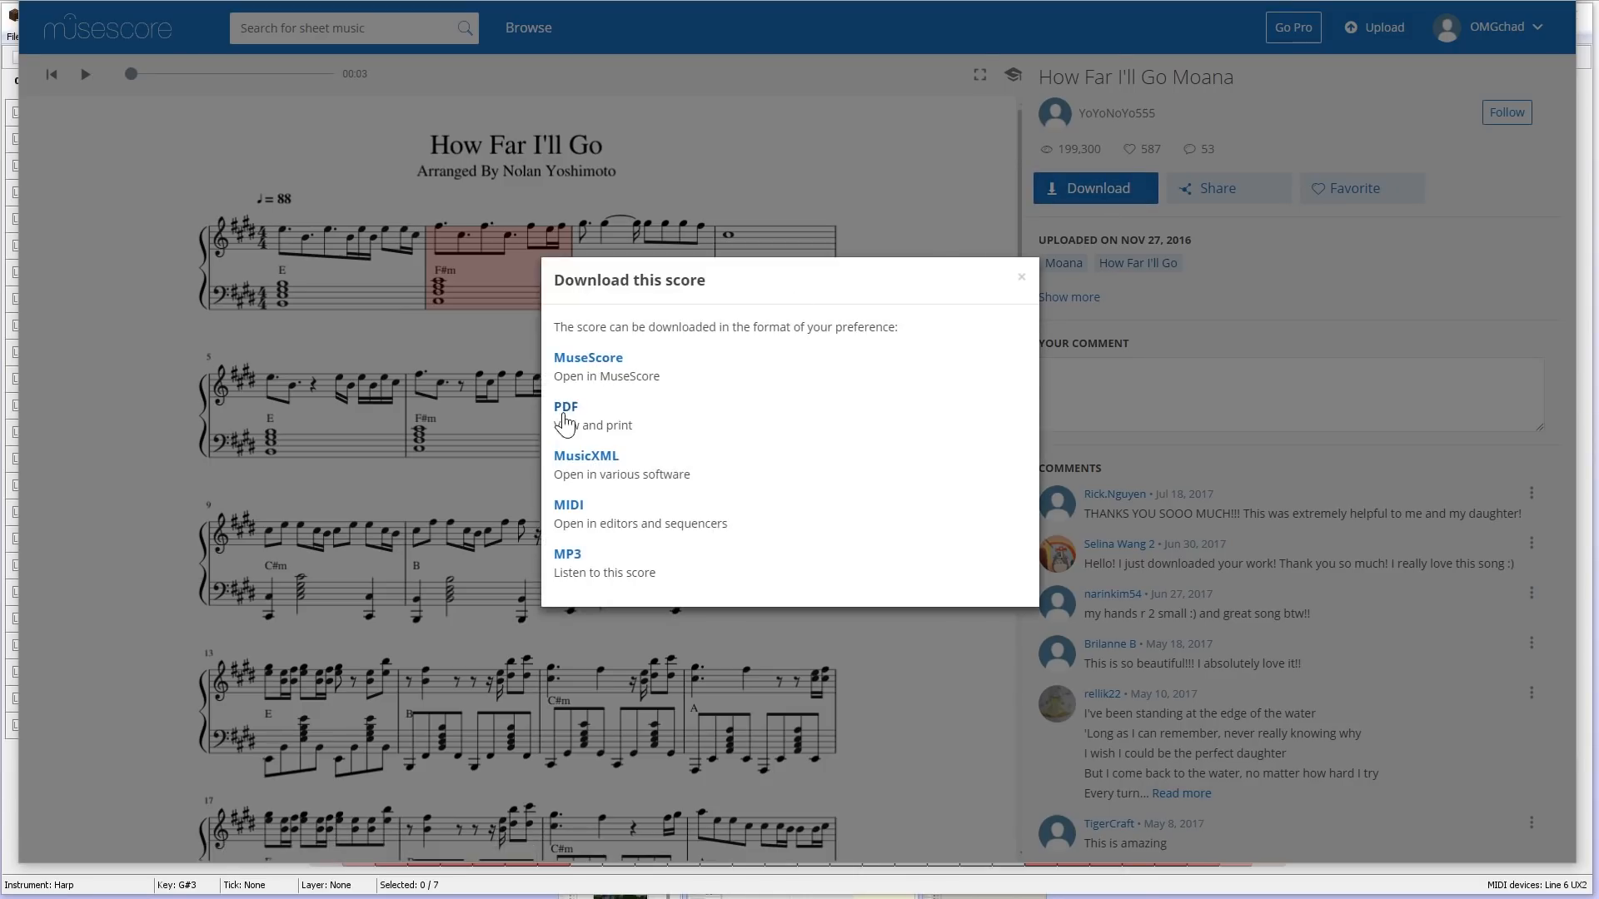
left_click(577, 510)
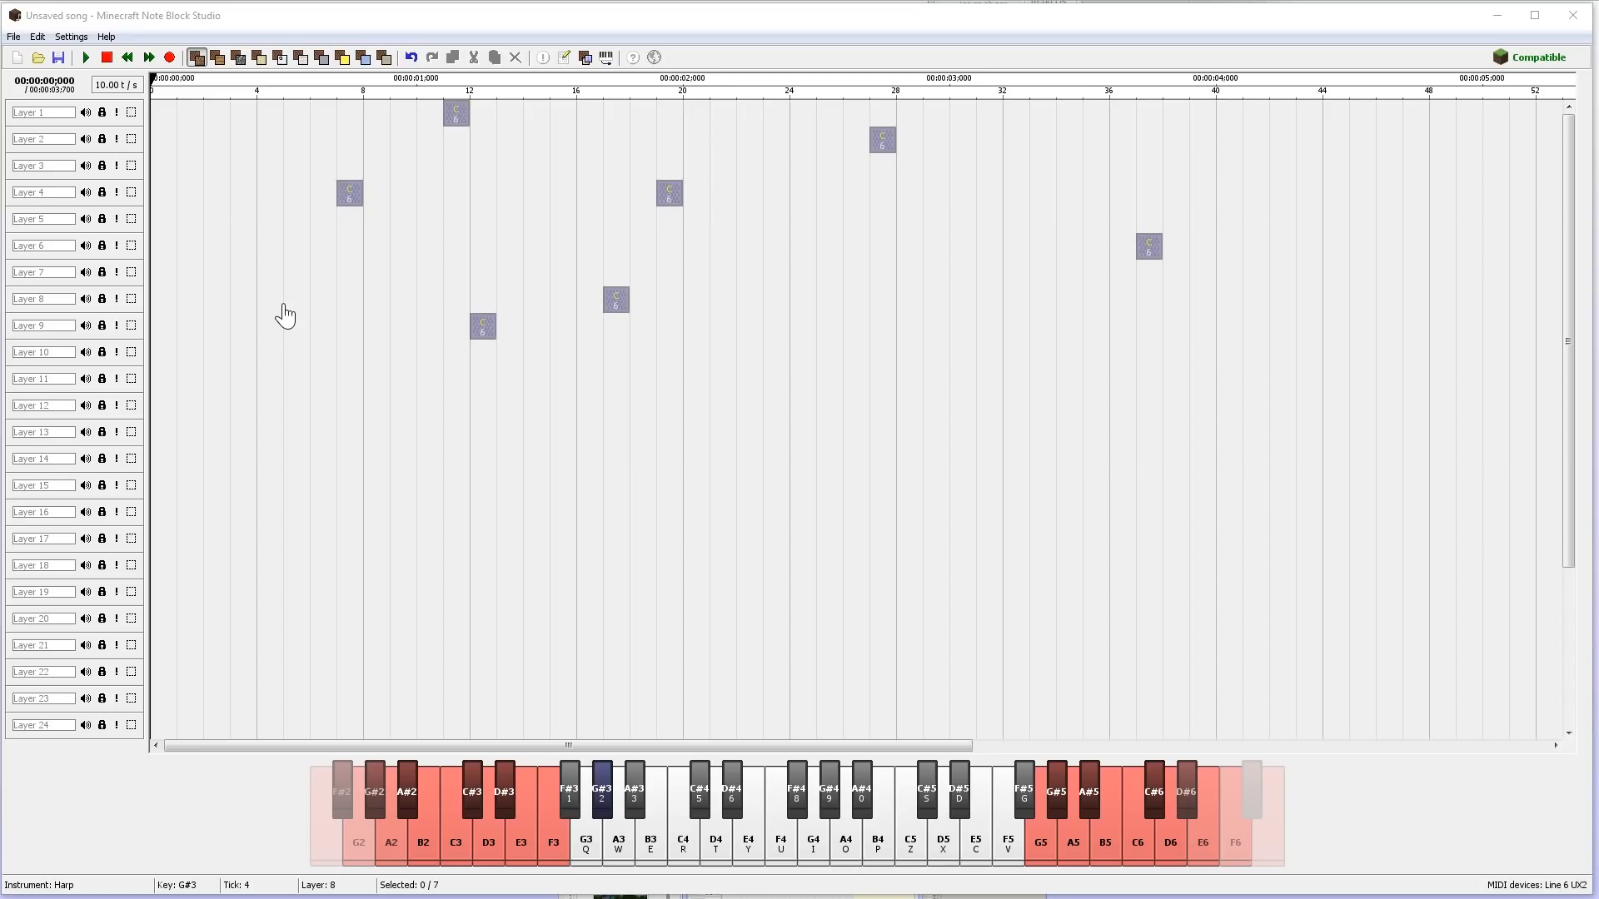
- Open How_Far_Ill_Go_Moana.mid from the Downloads folder for MIDI import, discarding the current song without saving
left_click(14, 37)
left_click(14, 37)
left_click(15, 36)
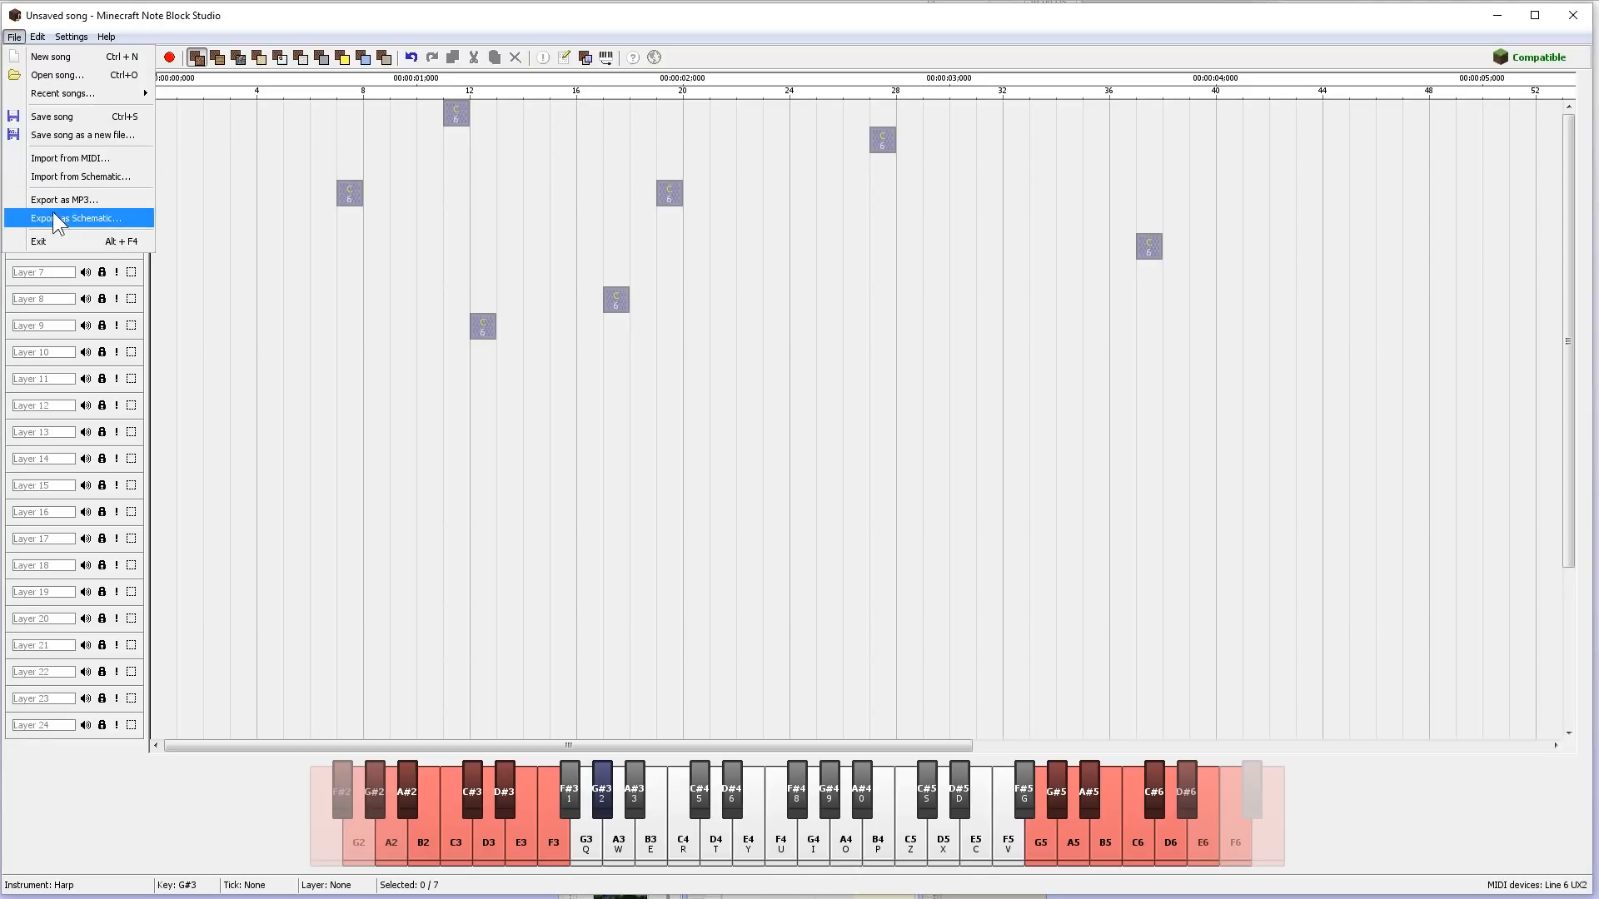
left_click(121, 160)
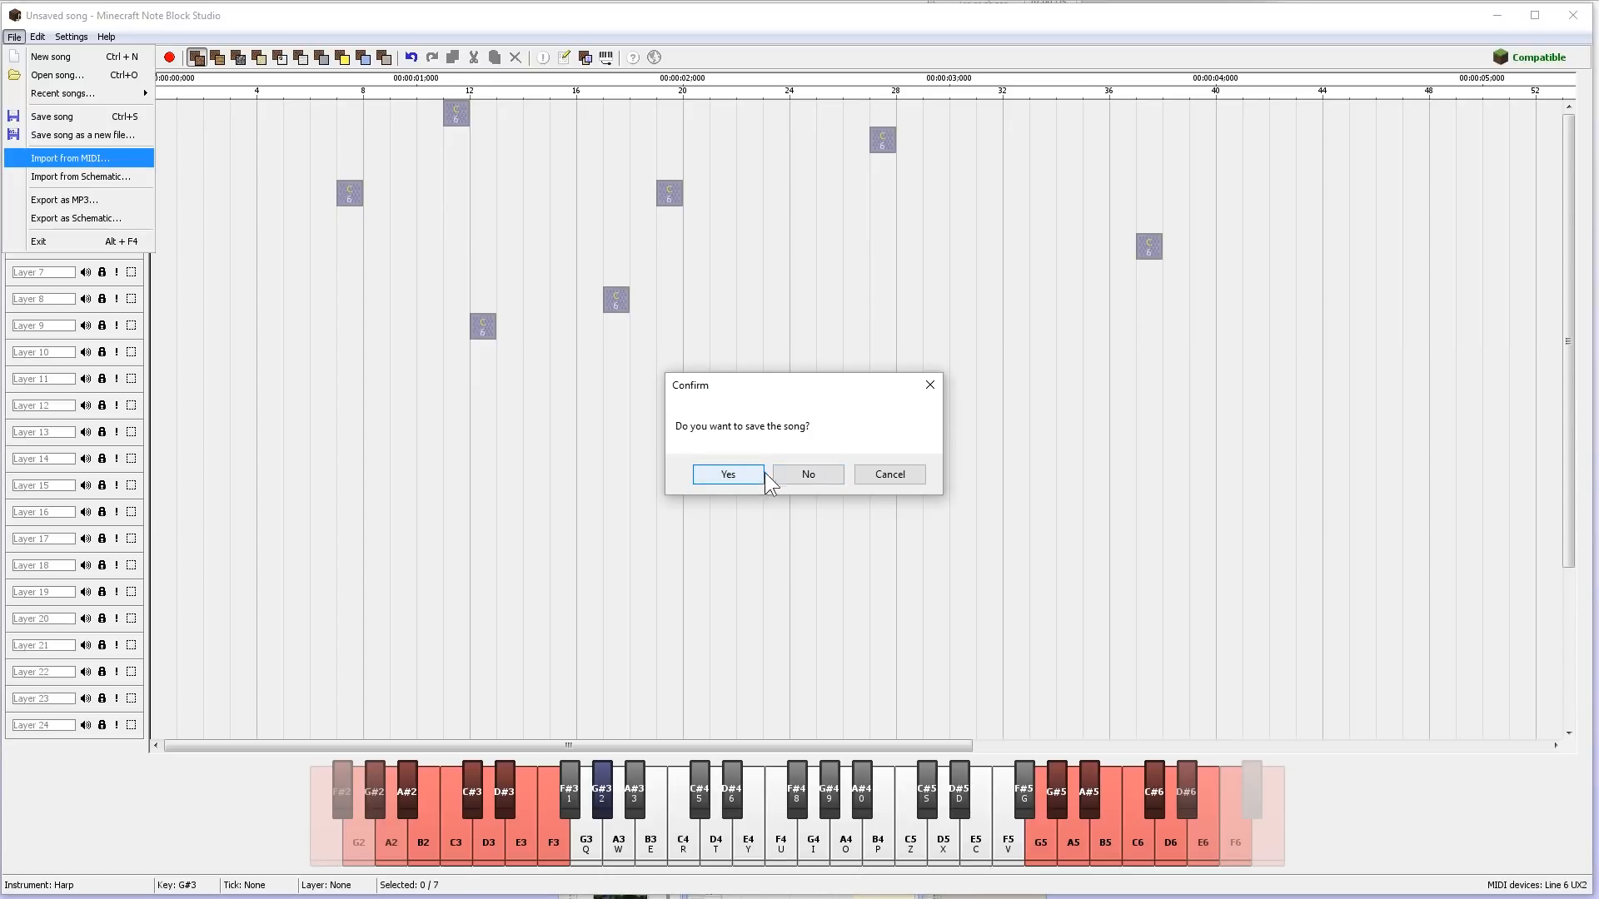
left_click(806, 477)
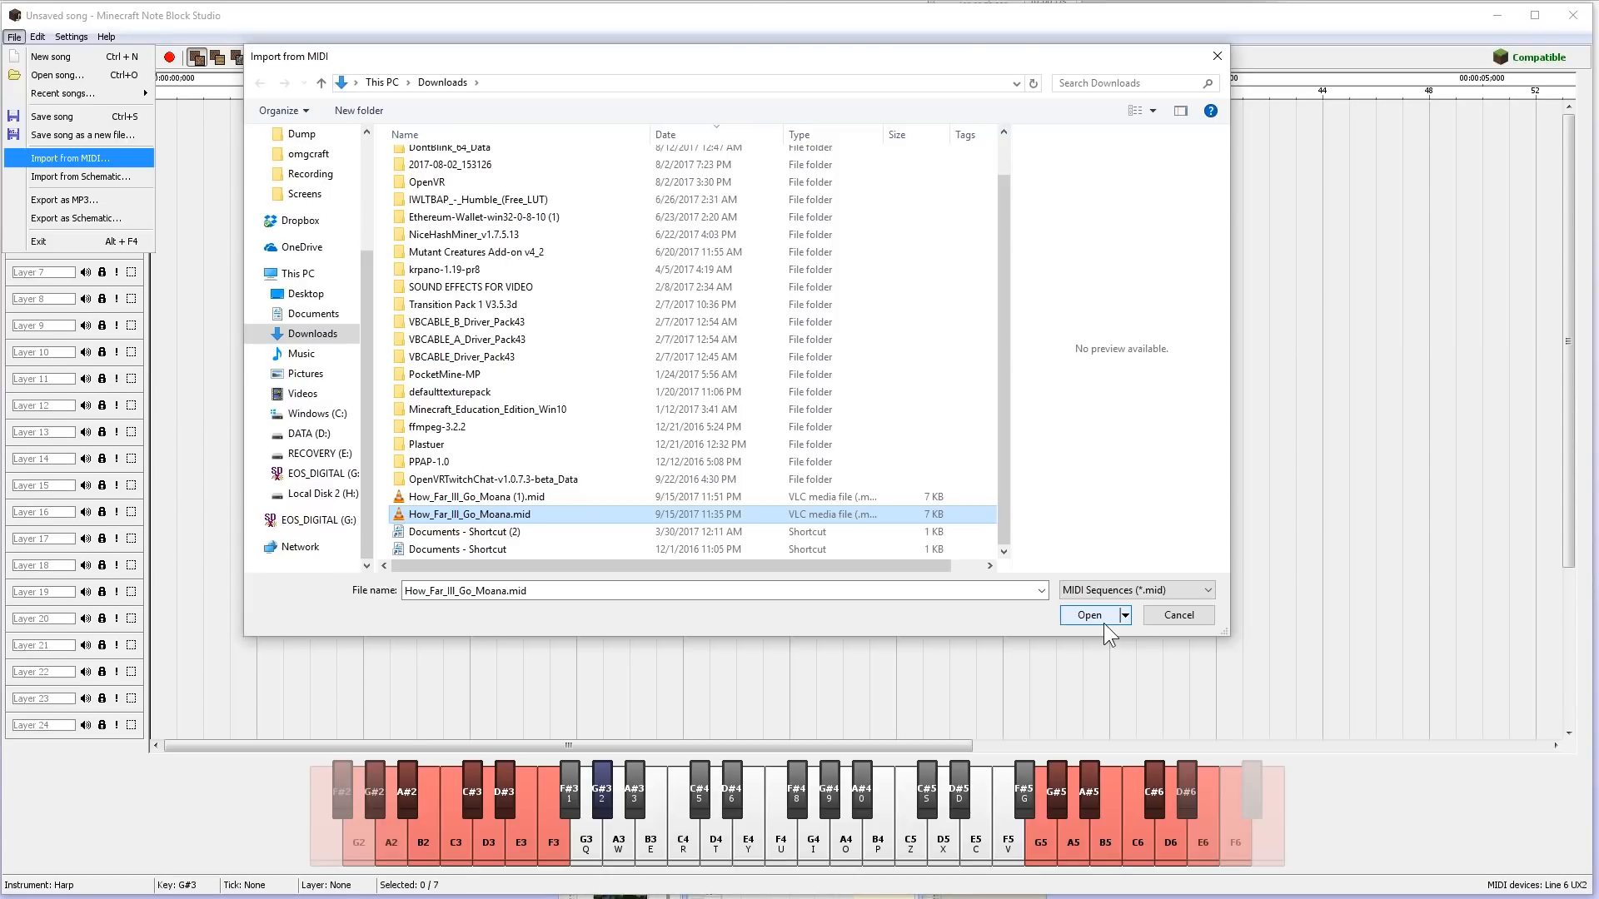
left_click(1092, 617)
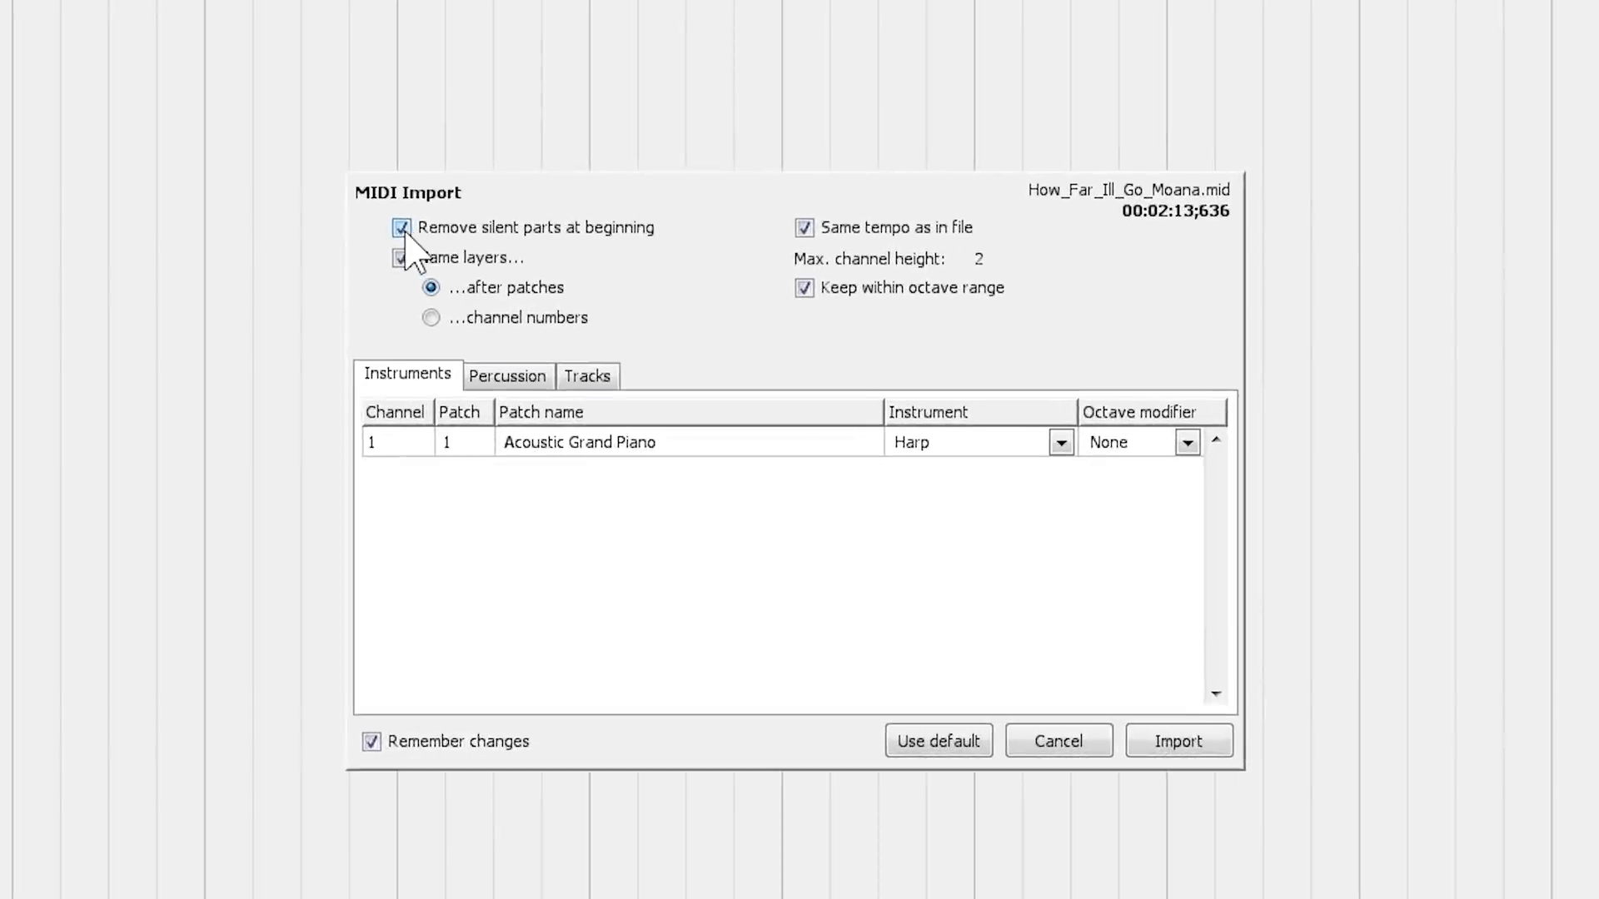
- Turn off removal of silent parts at the beginning and name the imported layers by channel numbers
left_click(402, 228)
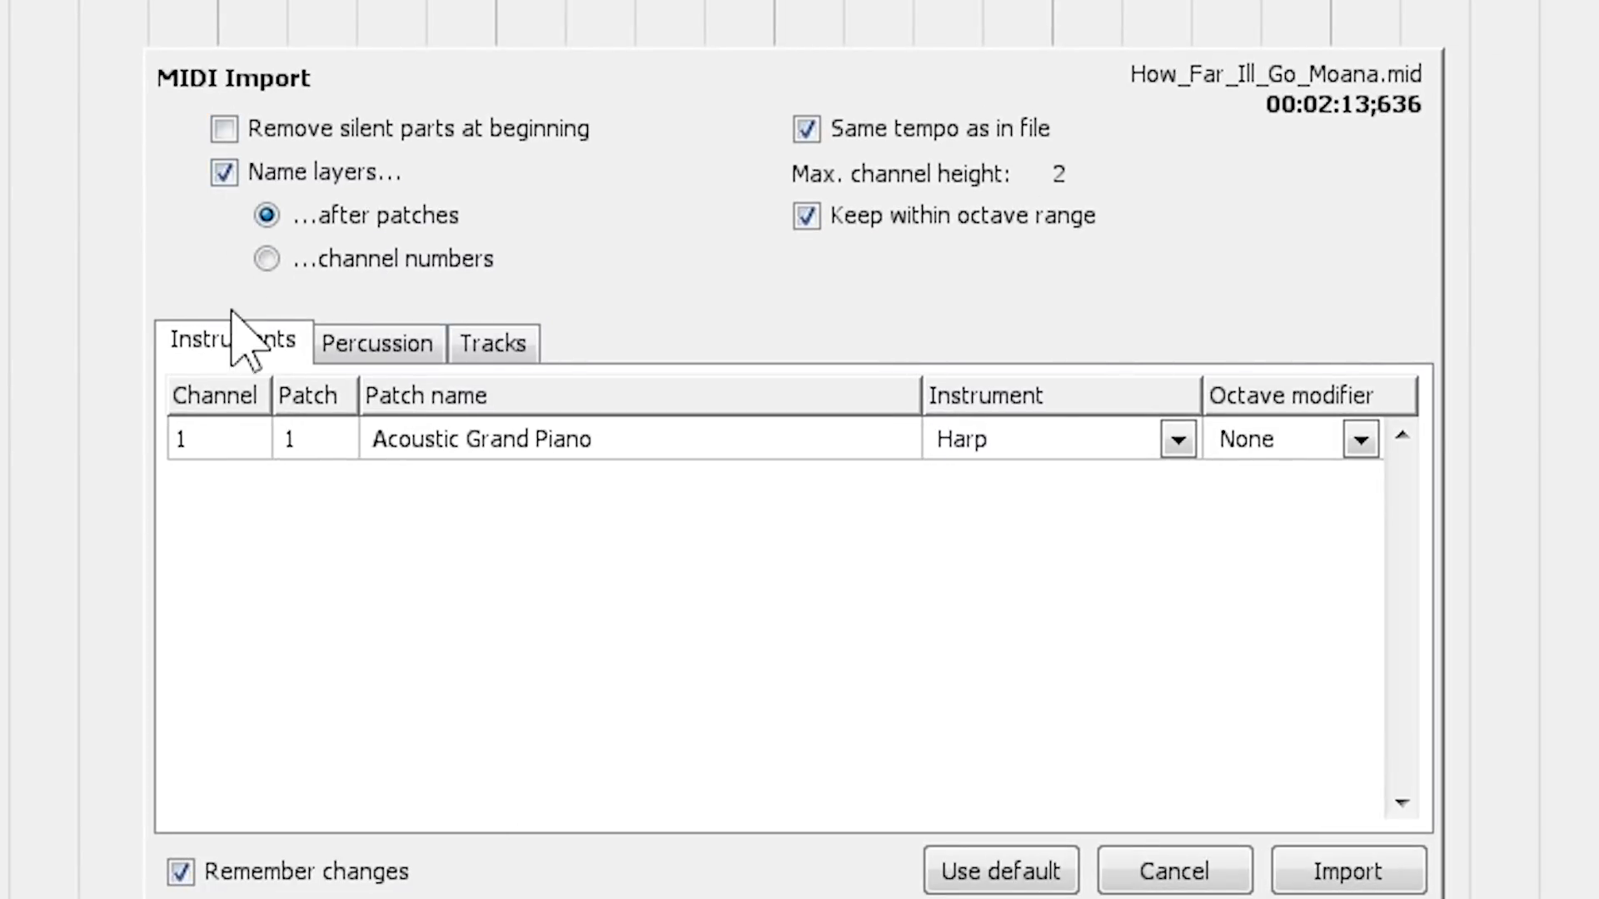
left_click(266, 258)
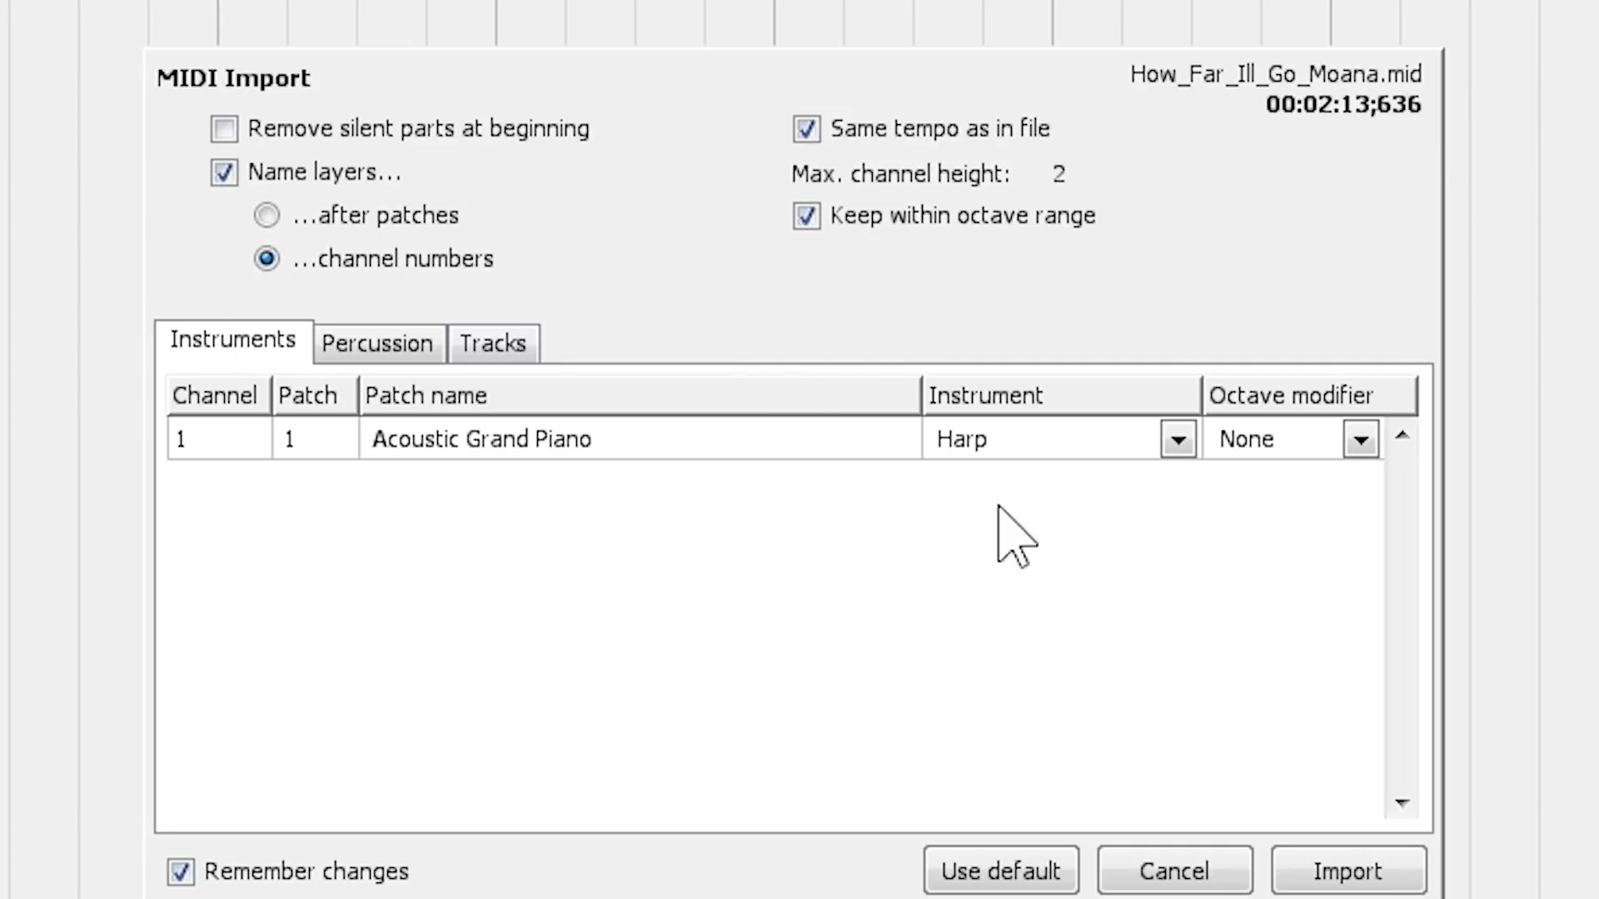
- Set the instrument of channel 1, Acoustic Grand Piano, to Flute in the MIDI import options
left_click(1177, 439)
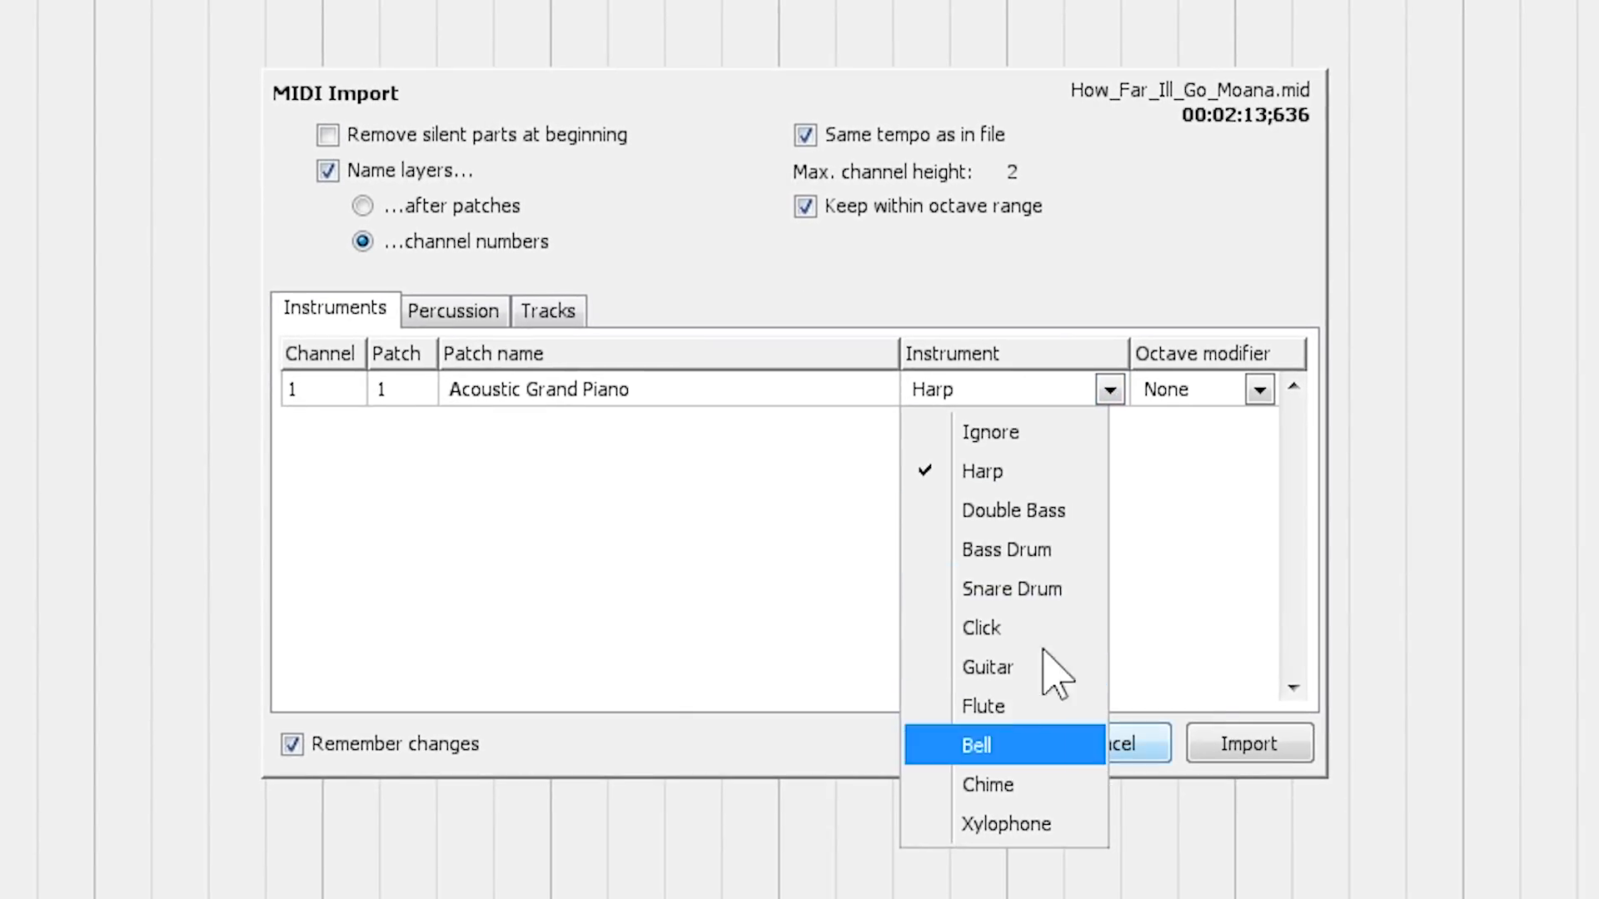
left_click(1030, 760)
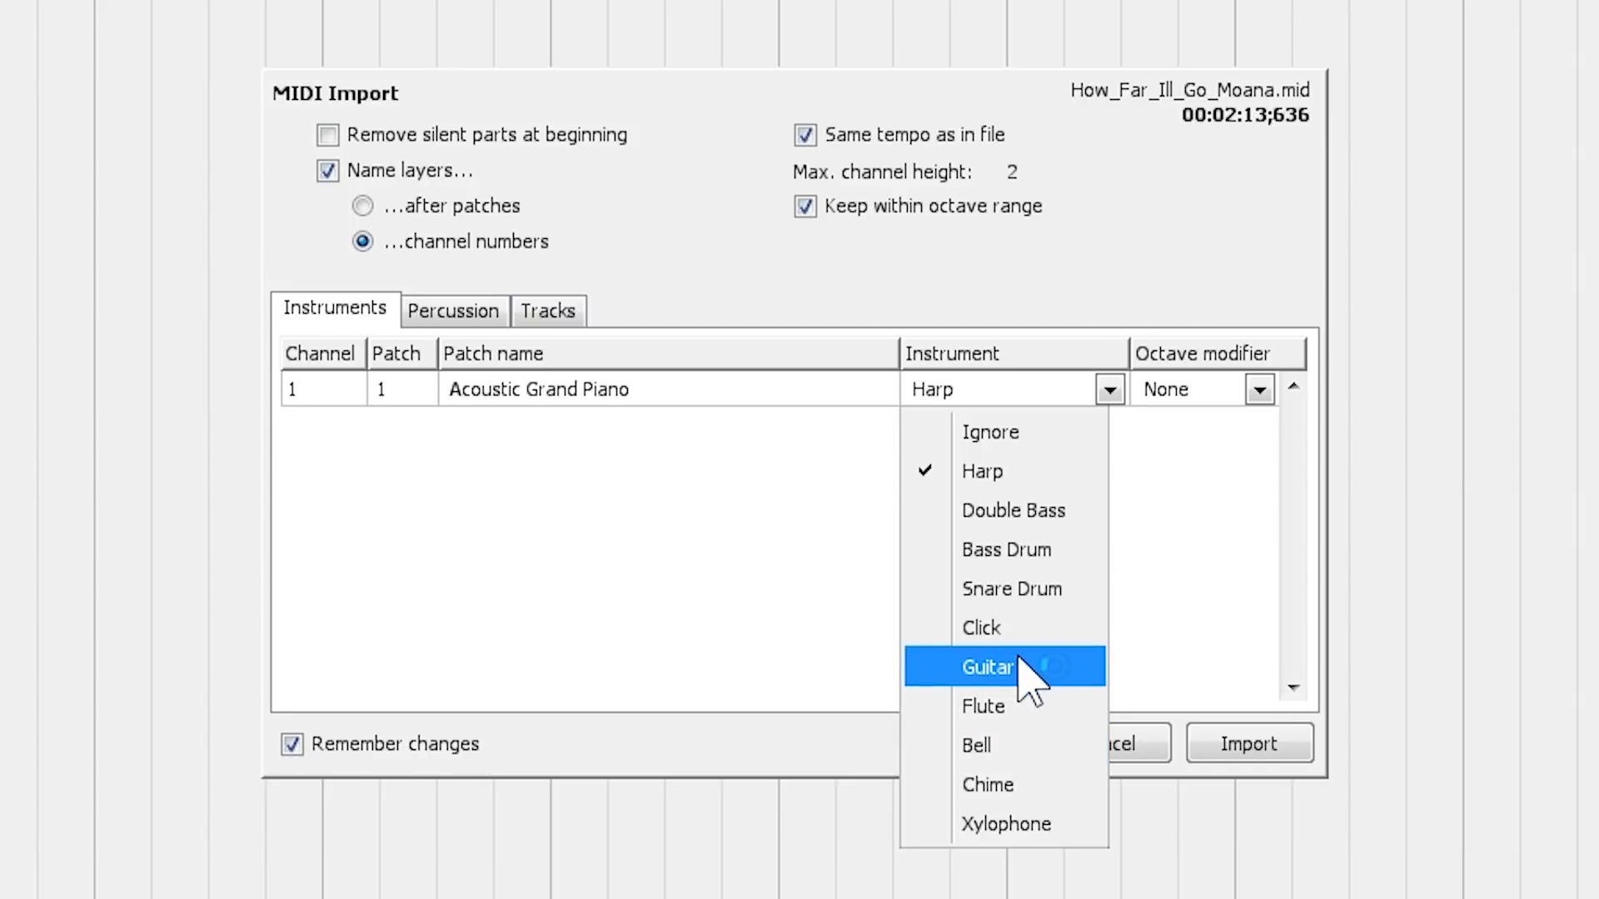
left_click(1008, 472)
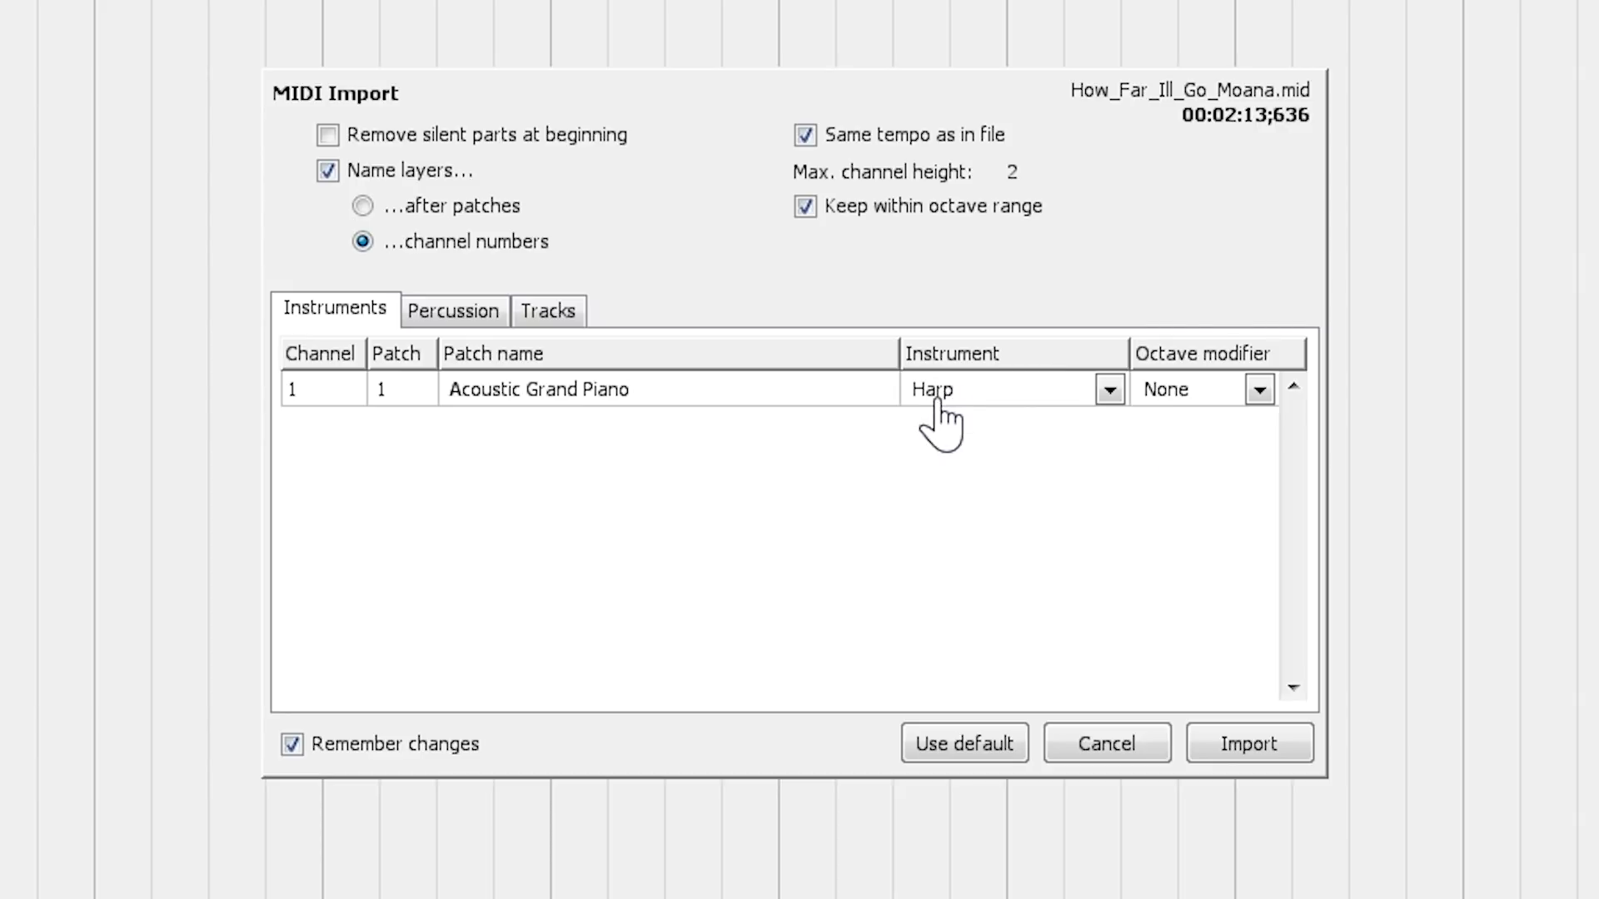
left_click(1108, 390)
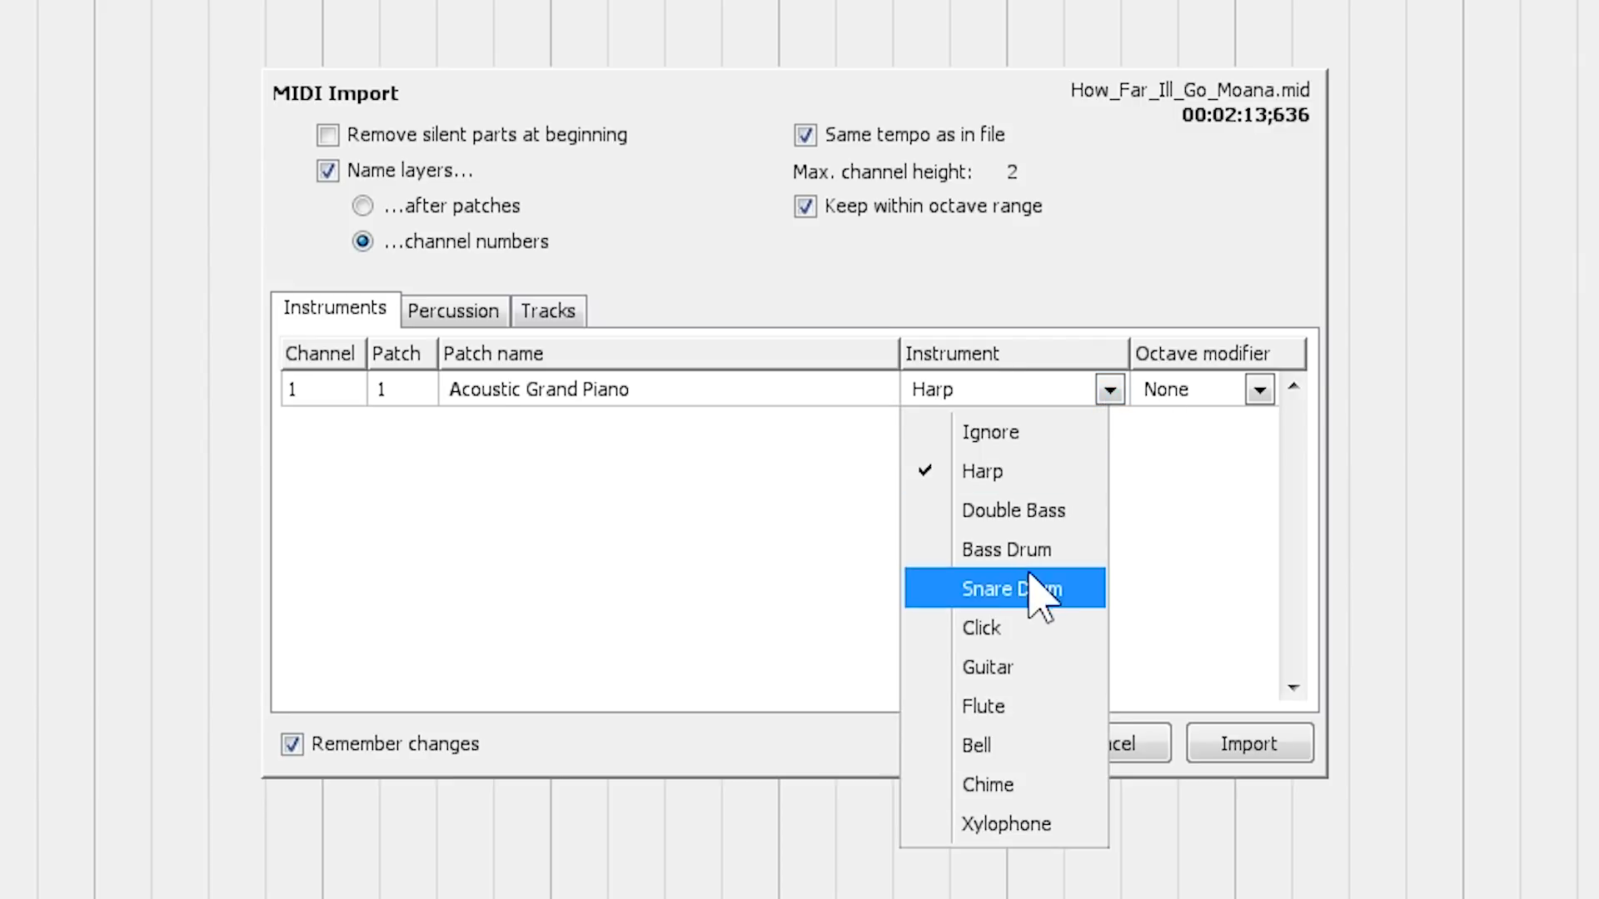
left_click(1022, 710)
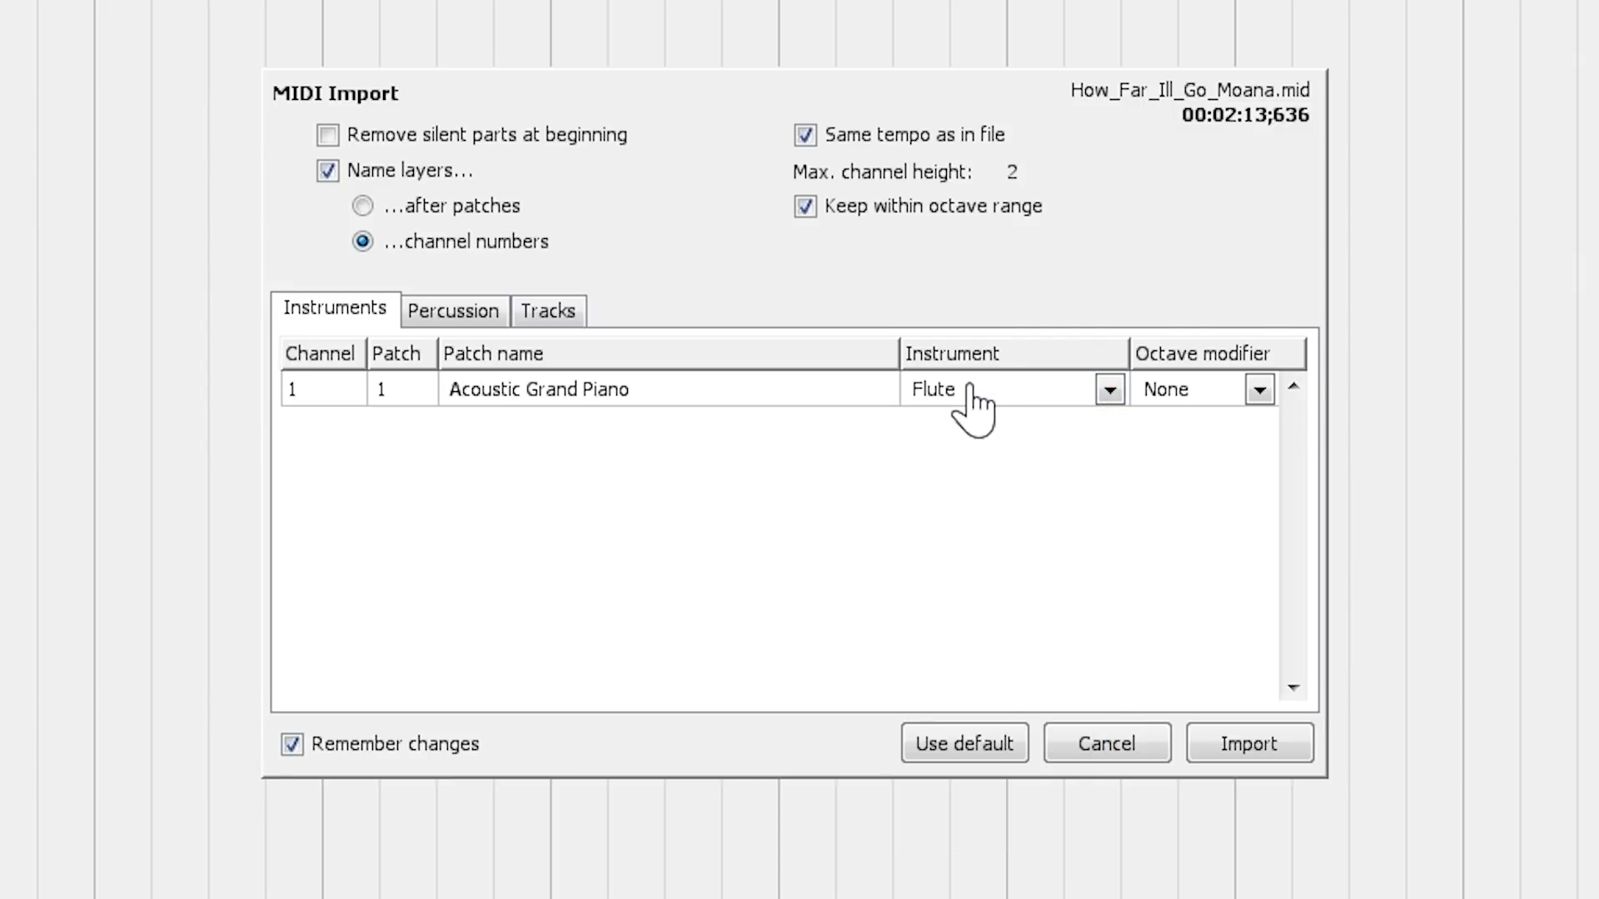
- Try Xylophone and Bass Drum for channel 1, Acoustic Grand Piano, and settle on Guitar as its instrument
left_click(1110, 391)
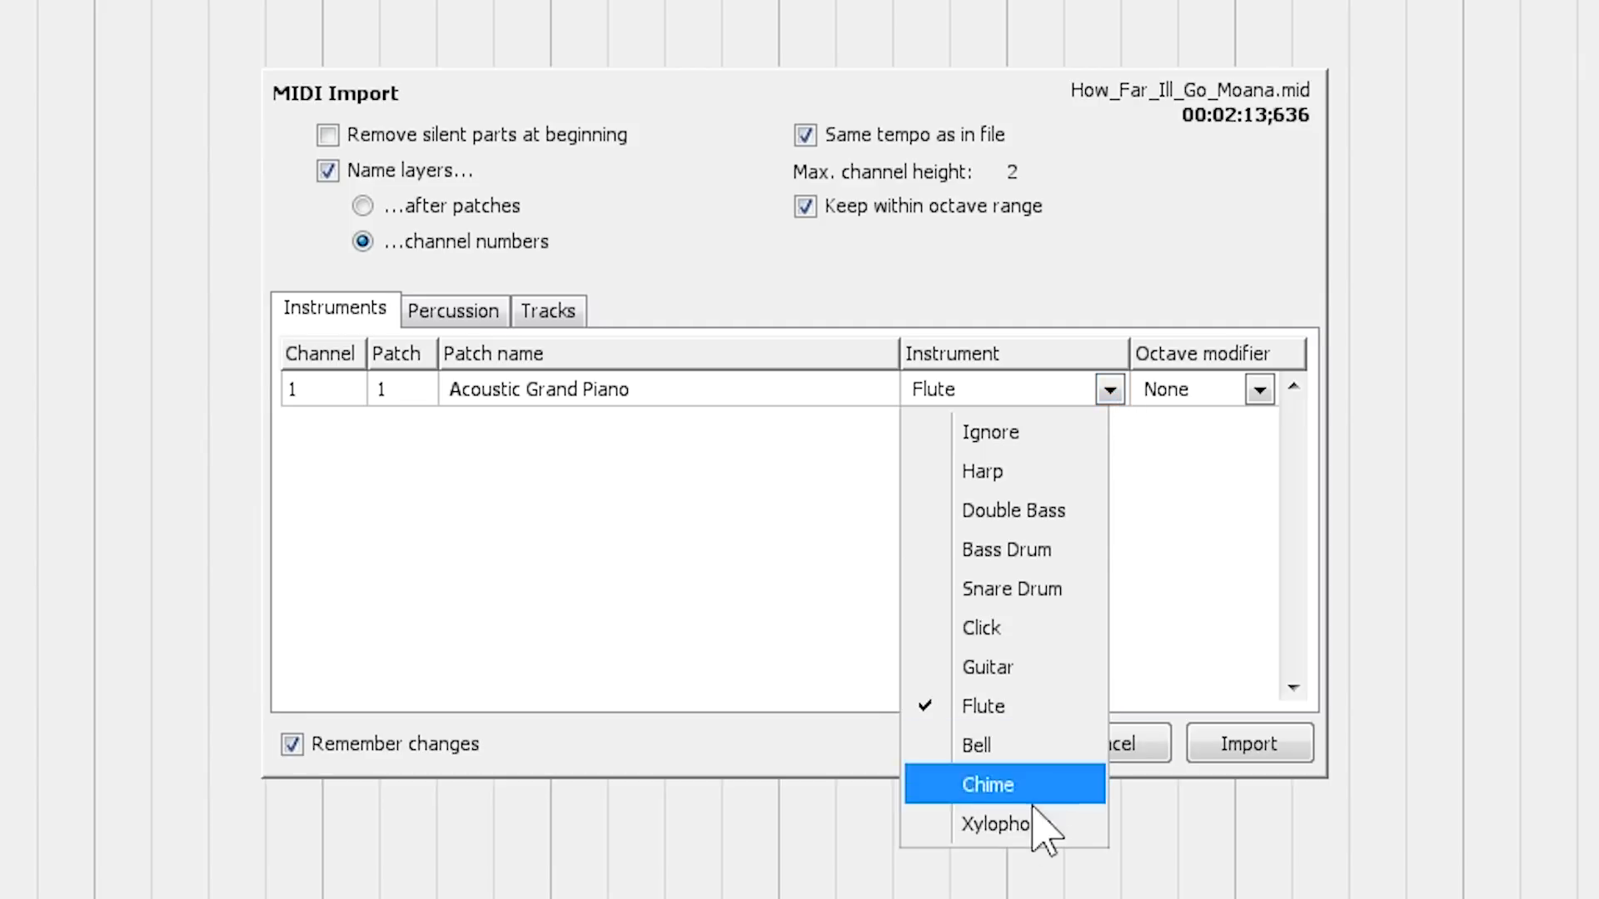
left_click(1019, 824)
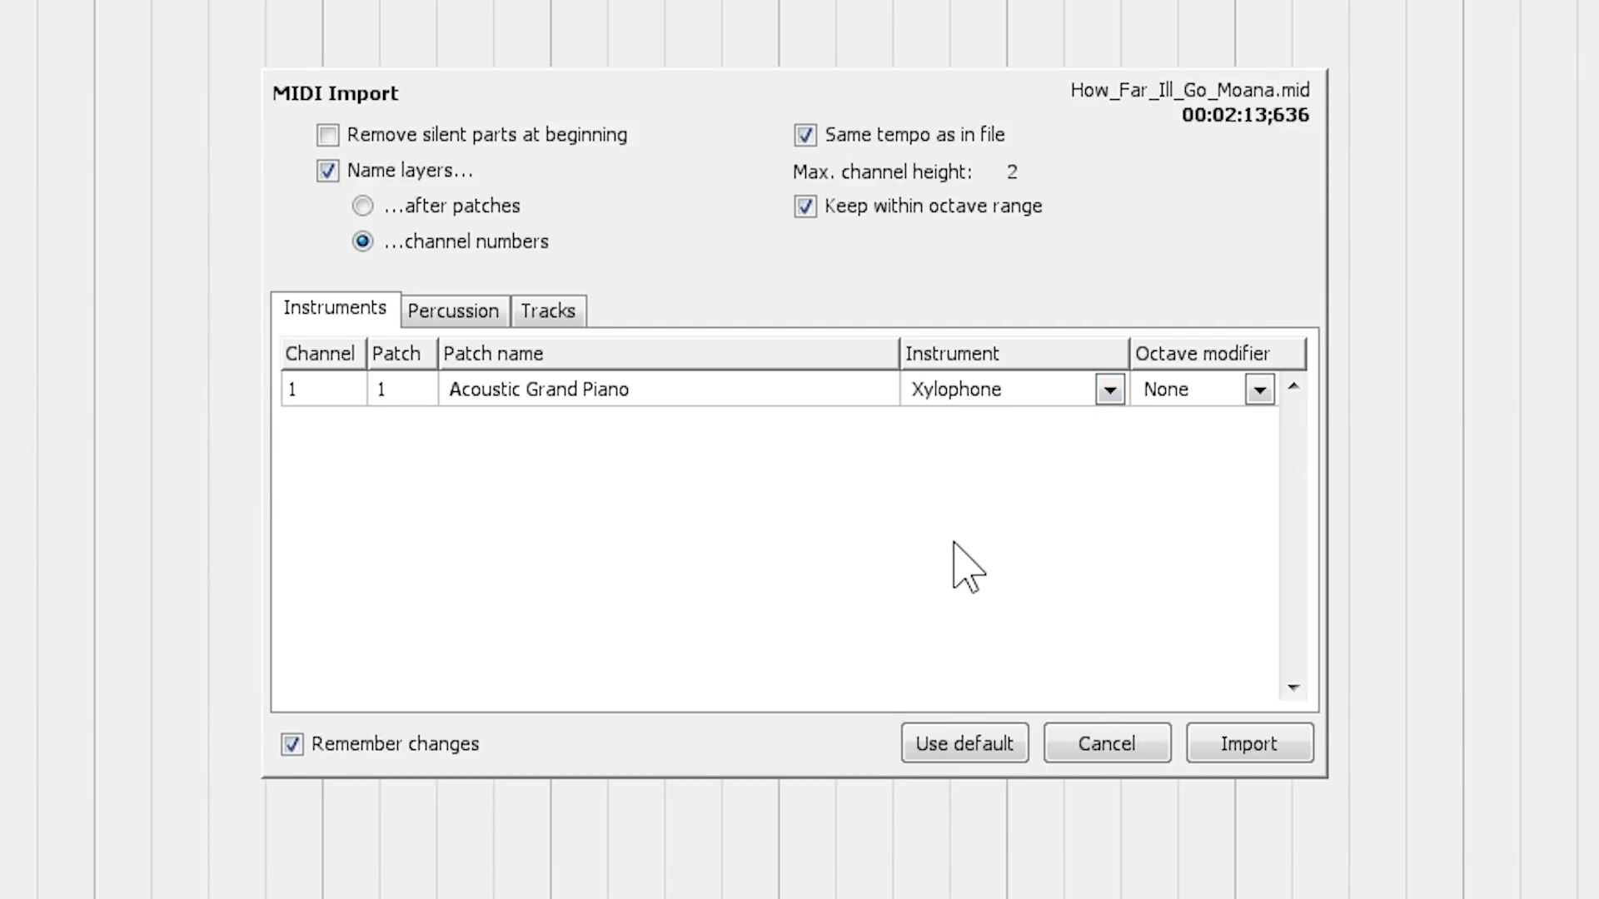
left_click(1110, 390)
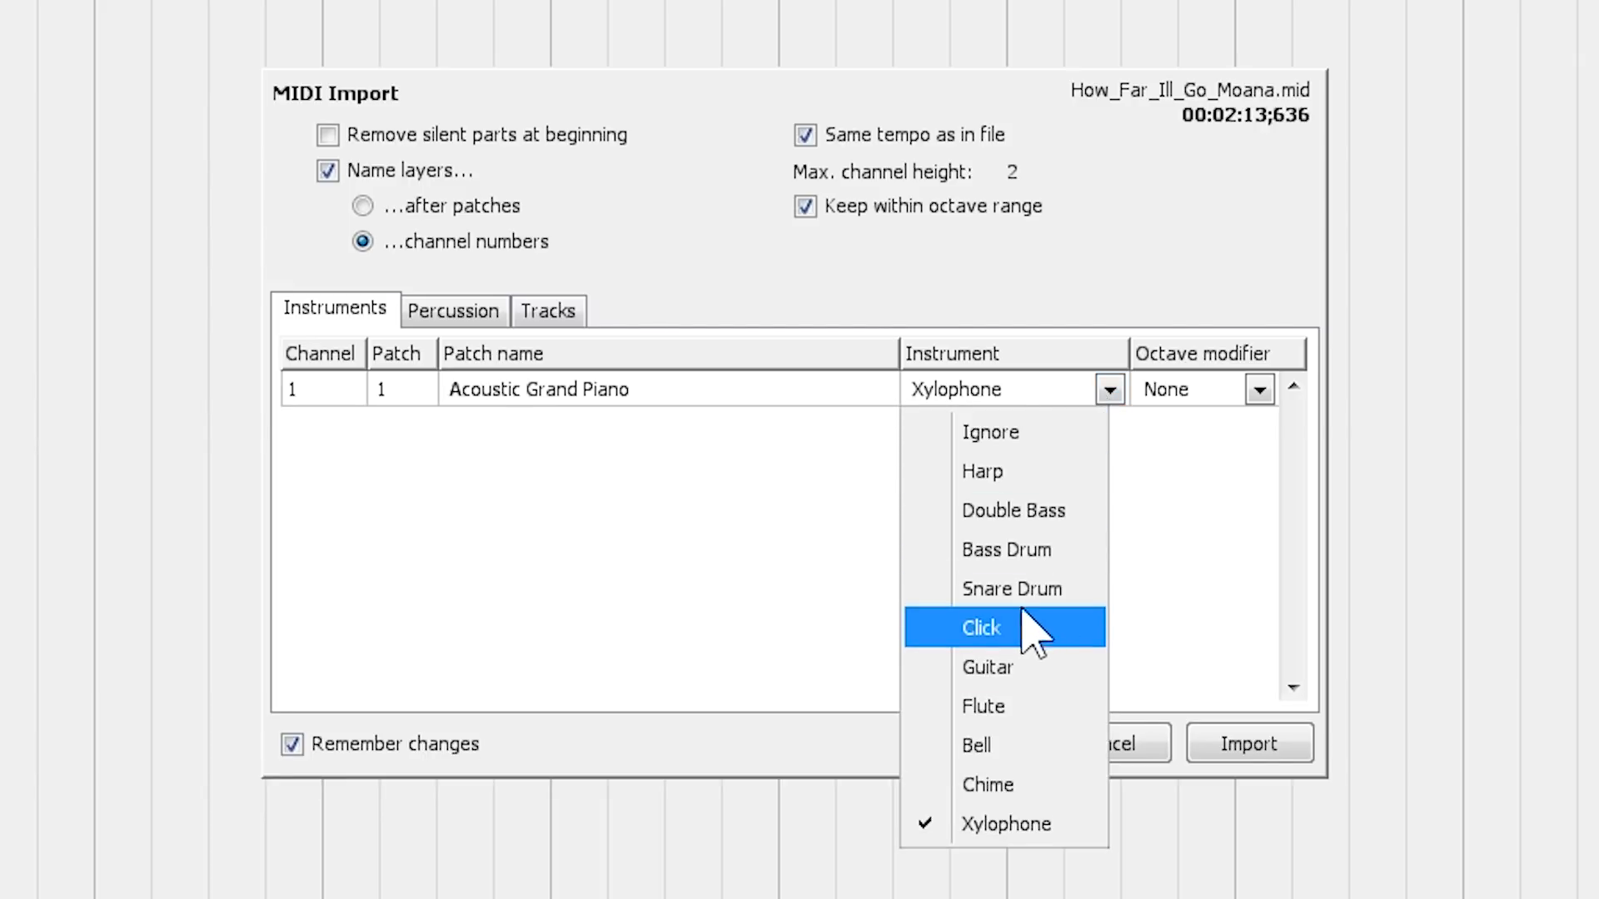
left_click(1032, 548)
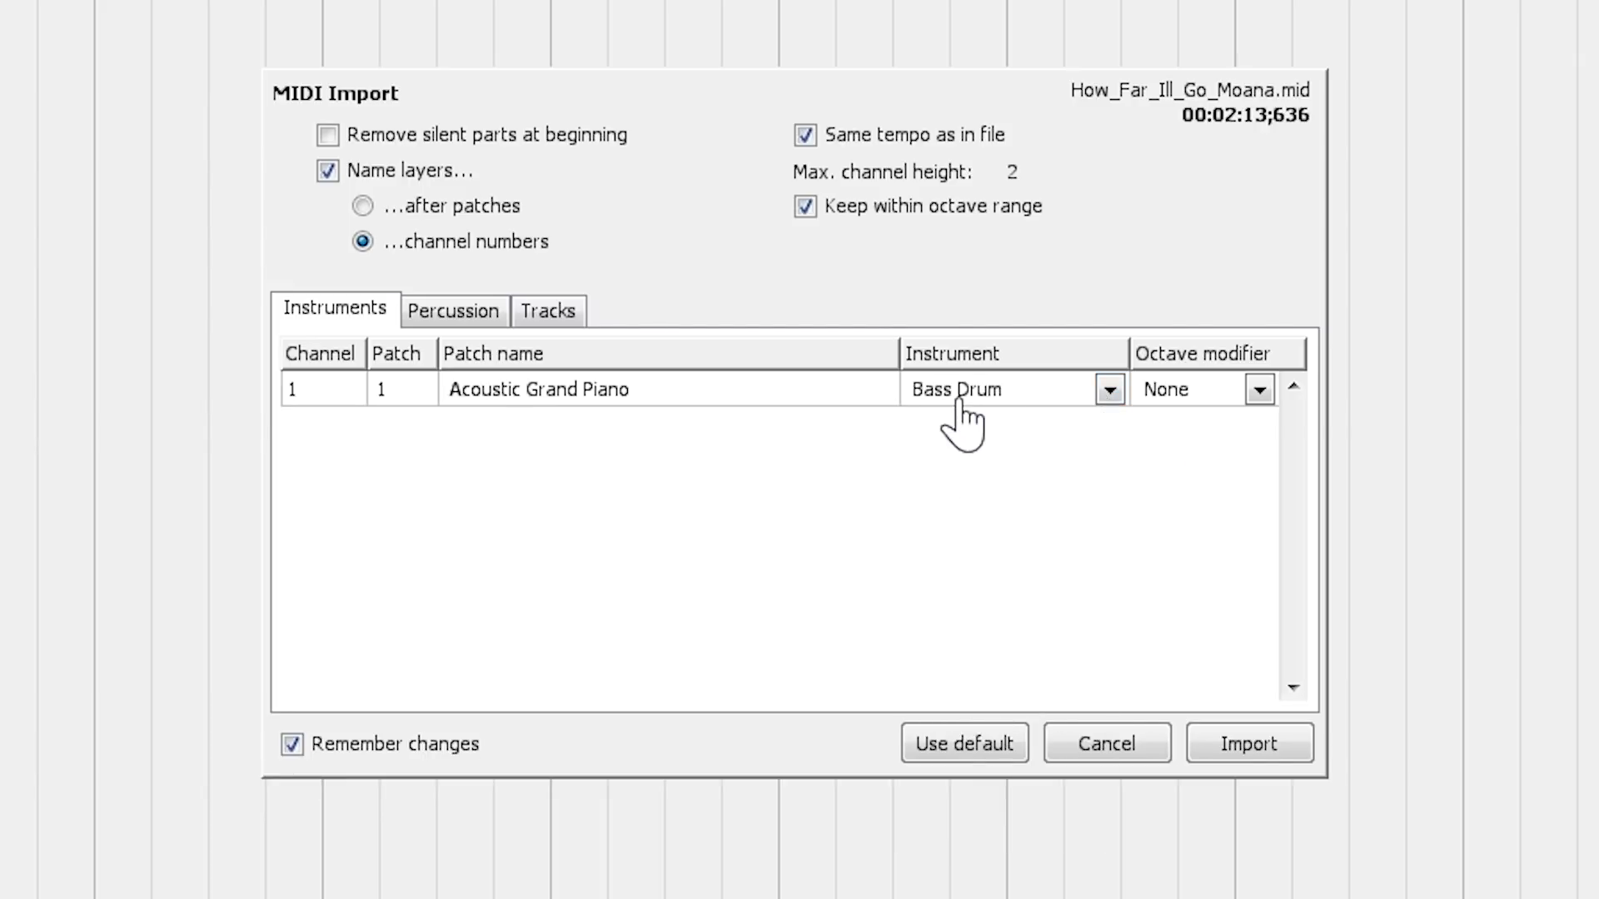
left_click(1109, 392)
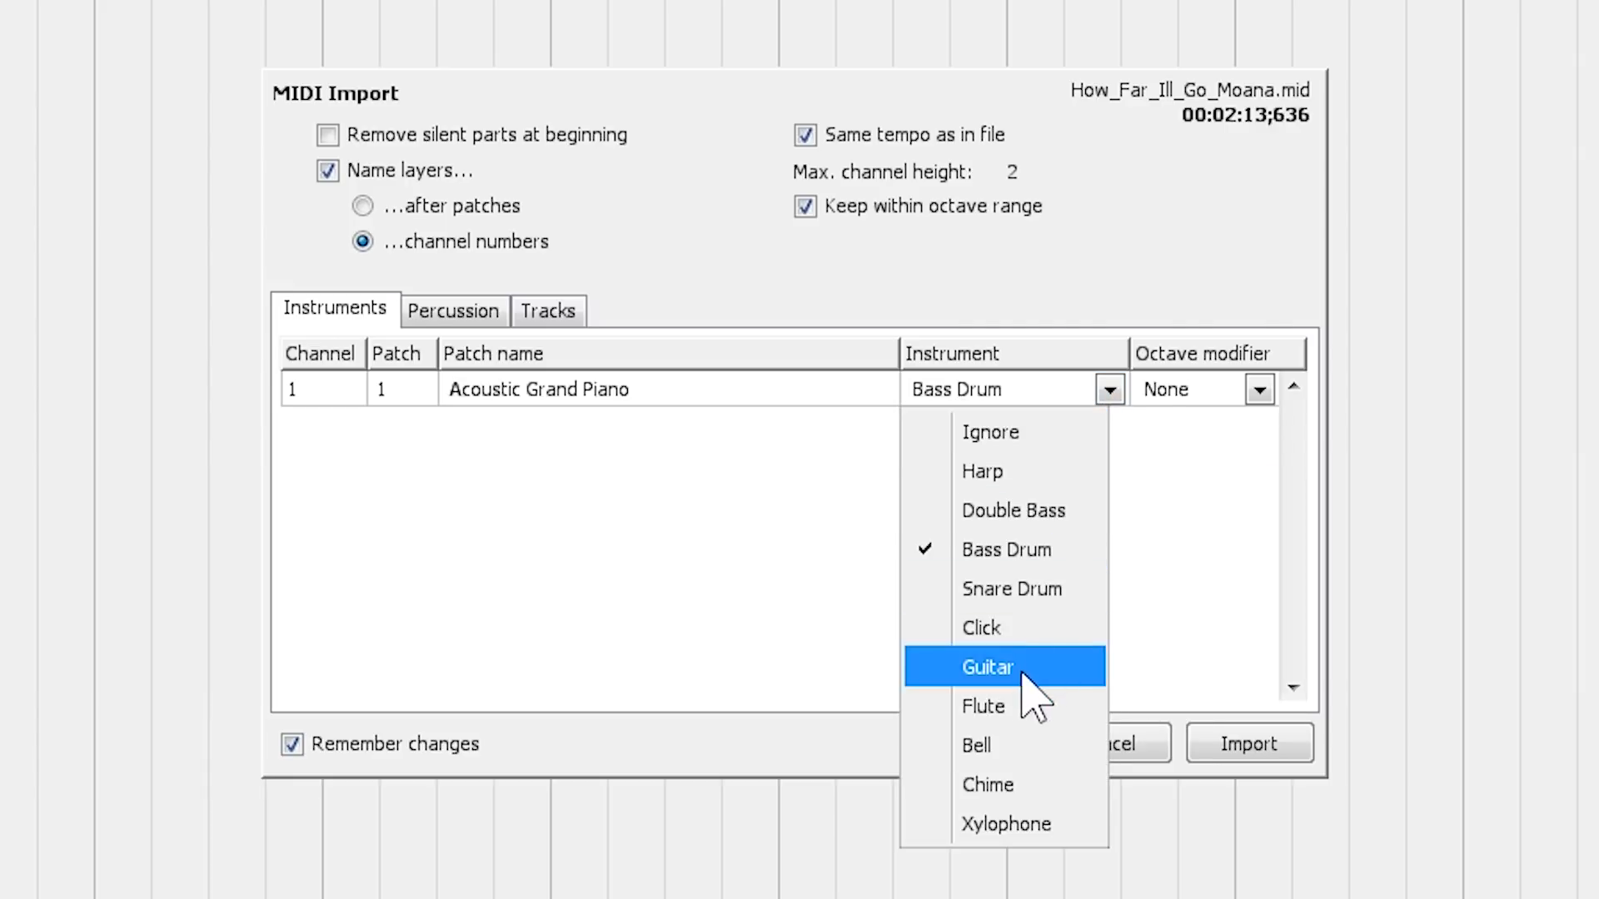
left_click(1050, 679)
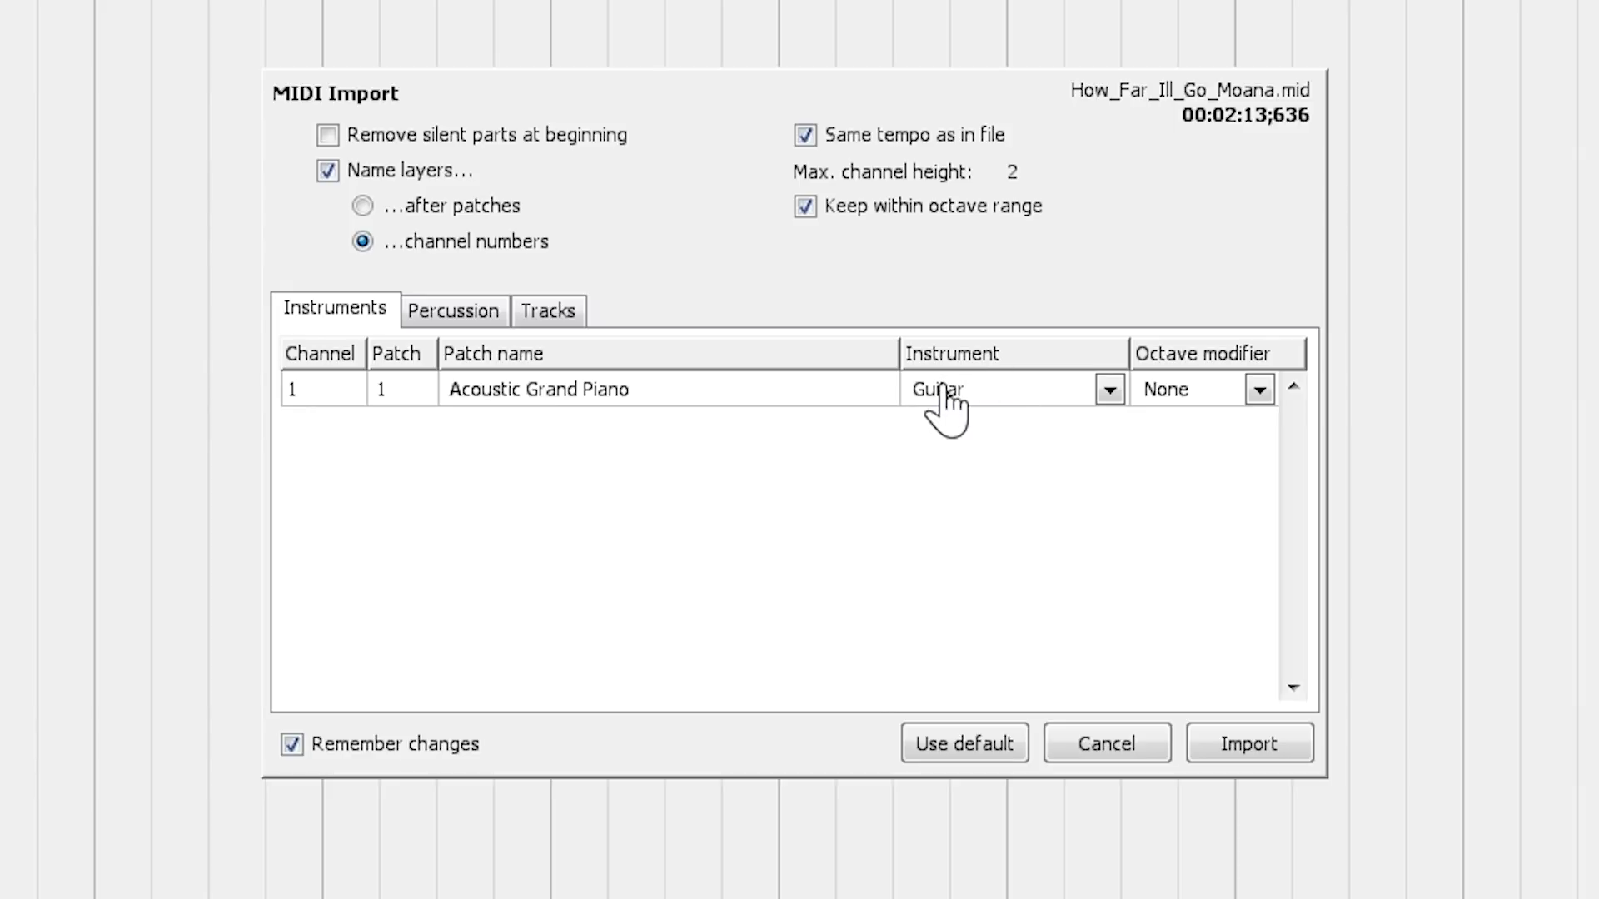
- Try the octave modifiers -2 and +1 on channel 1, and return the modifier to 0
left_click(1261, 390)
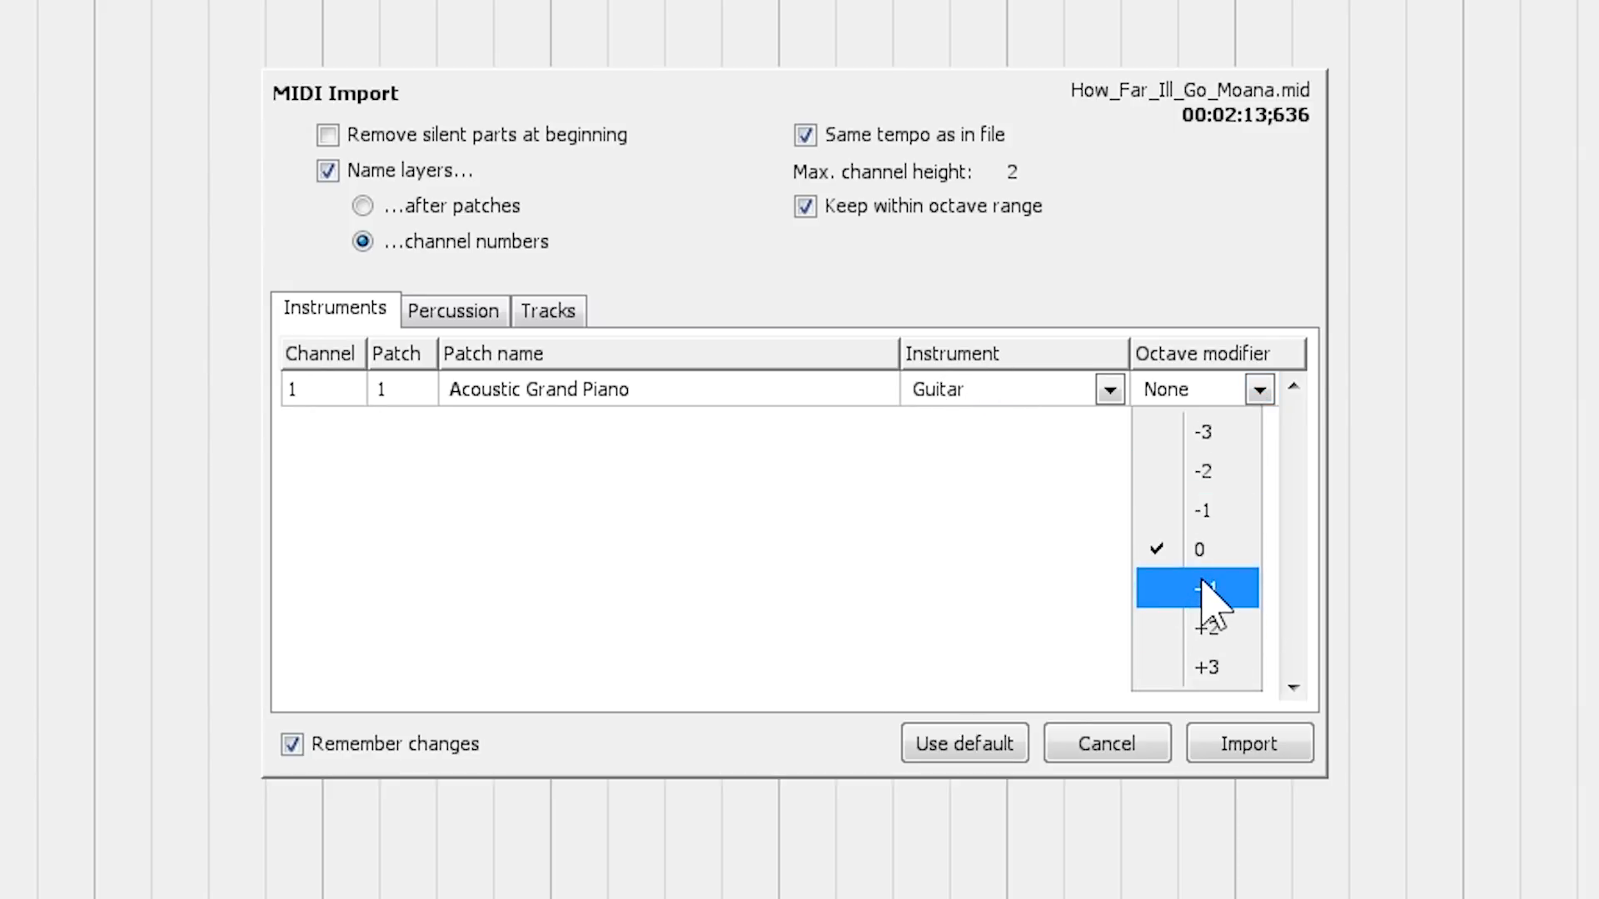
left_click(1201, 471)
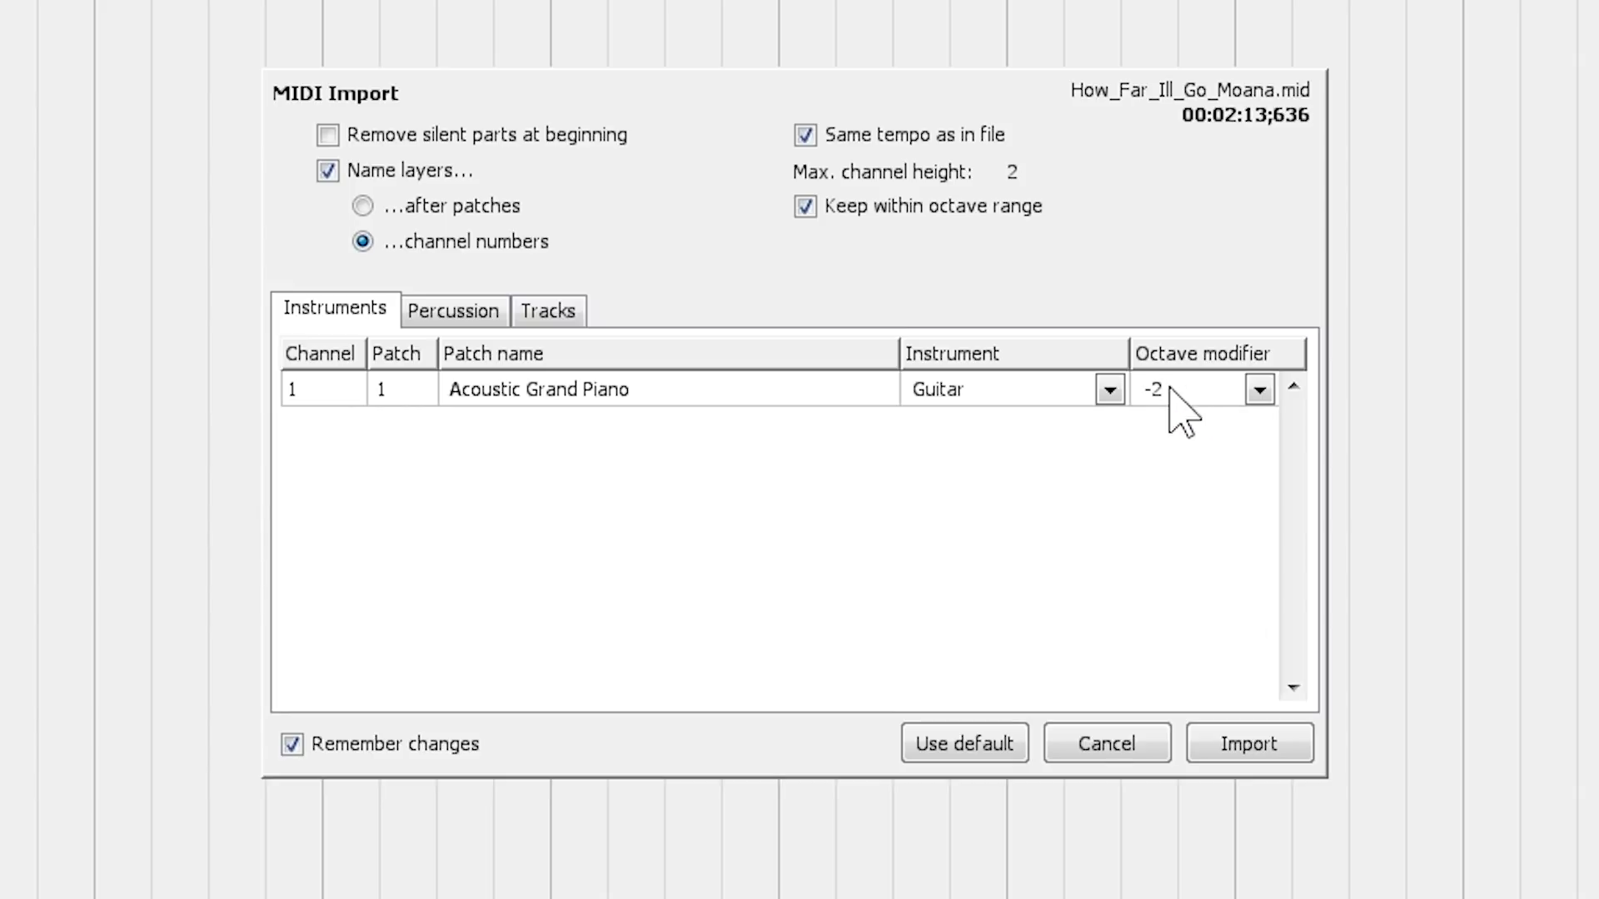
left_click(1259, 390)
left_click(1241, 593)
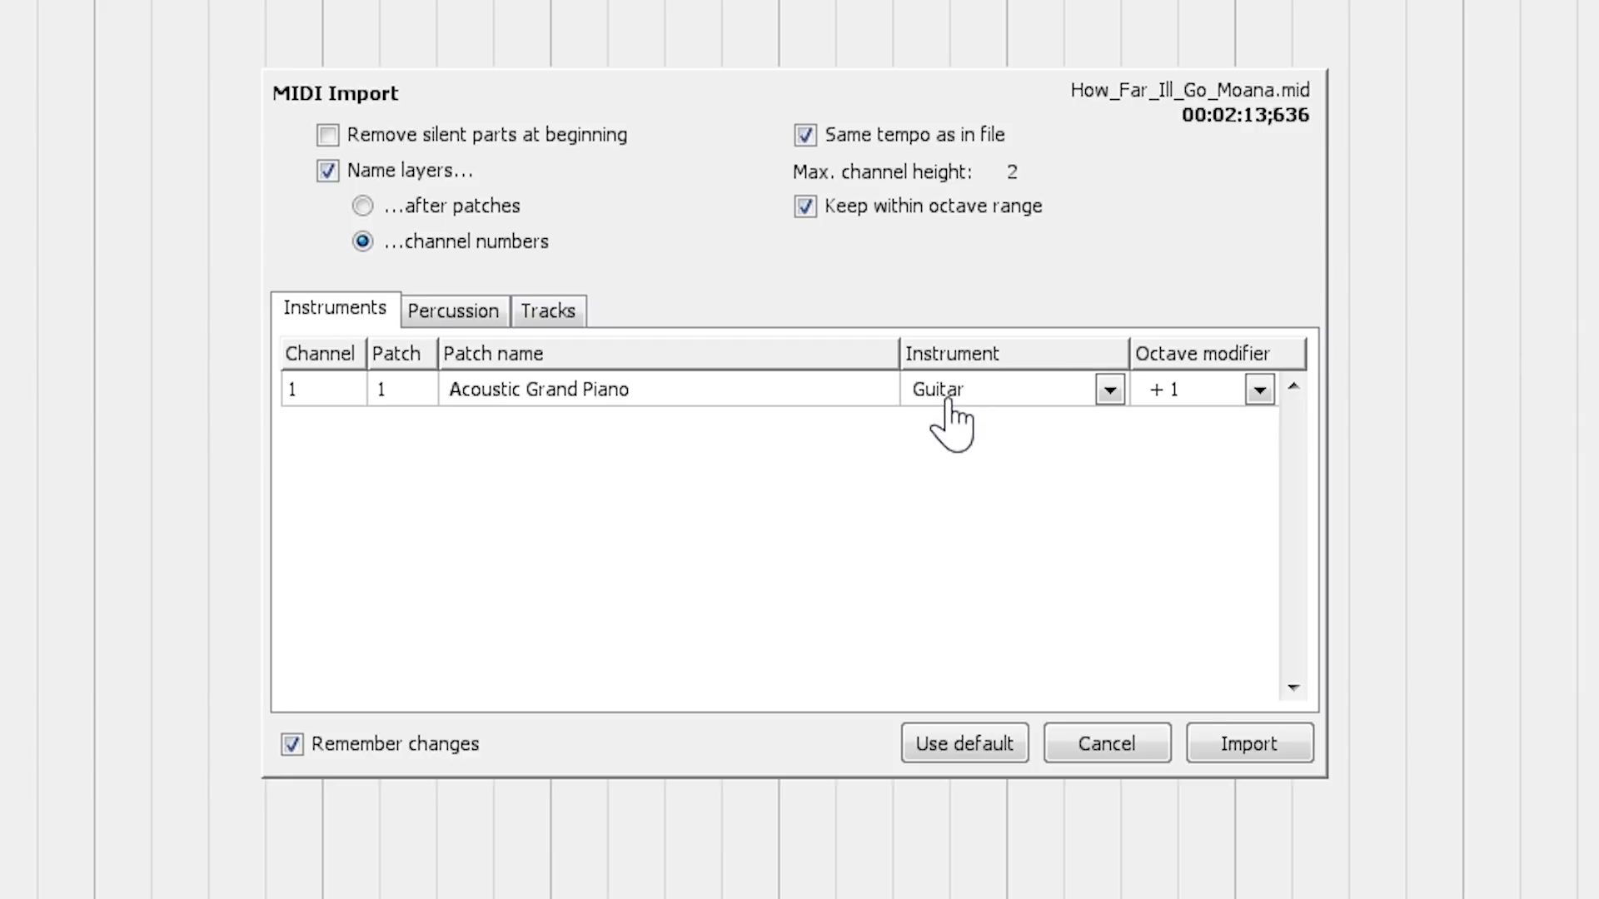
left_click(1260, 390)
left_click(1207, 550)
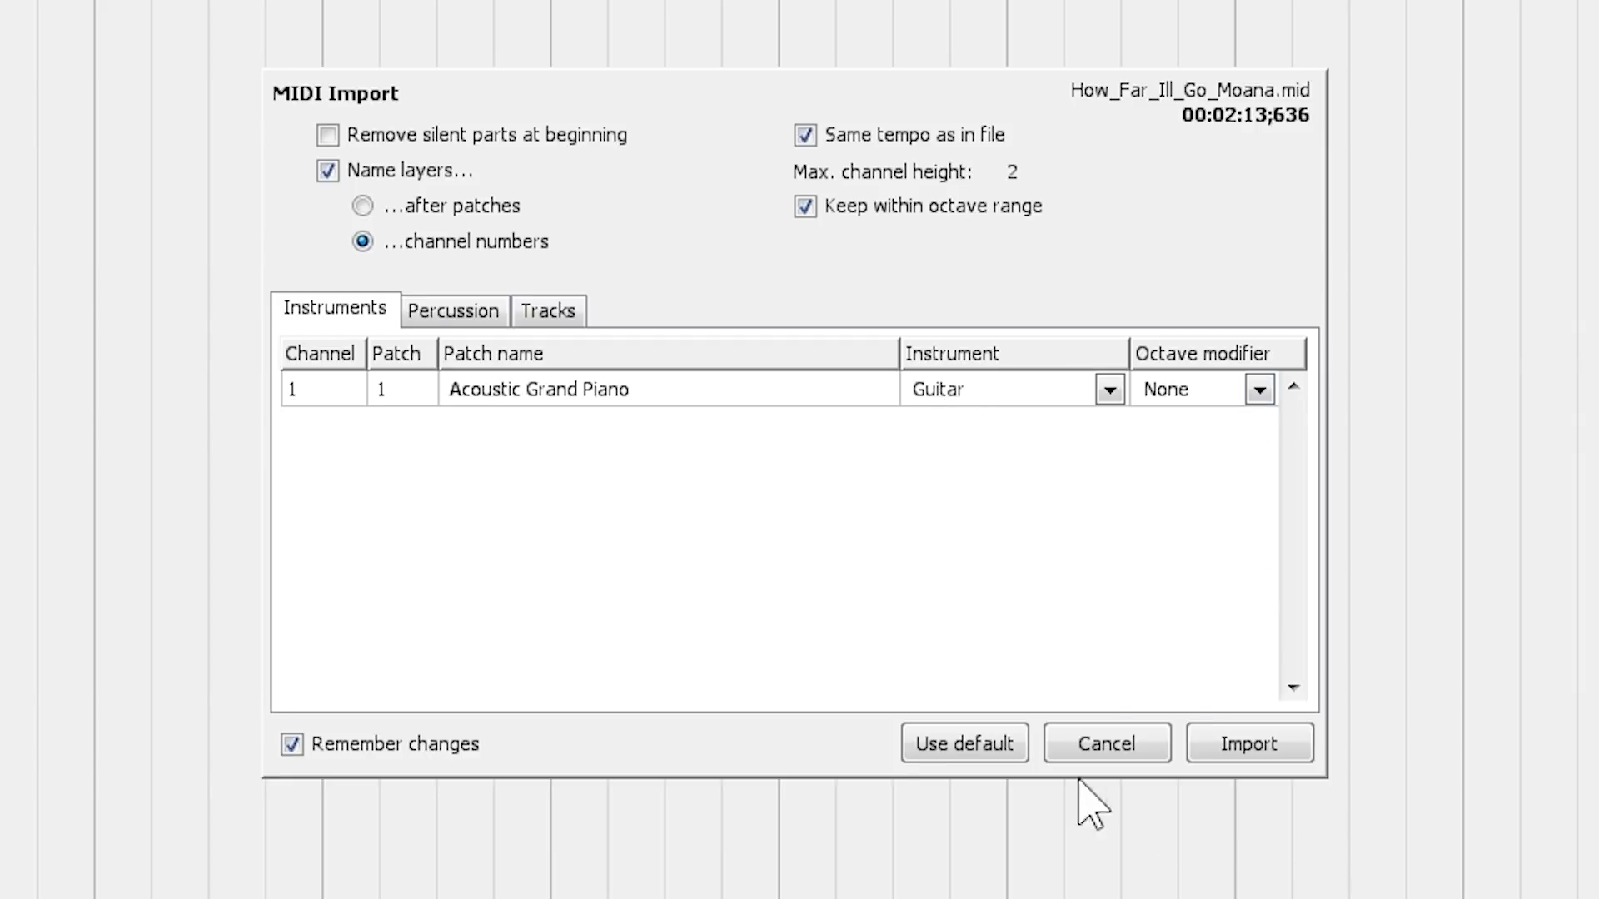
- Import the MIDI file with the chosen options and play the song's opening seconds
left_click(1235, 749)
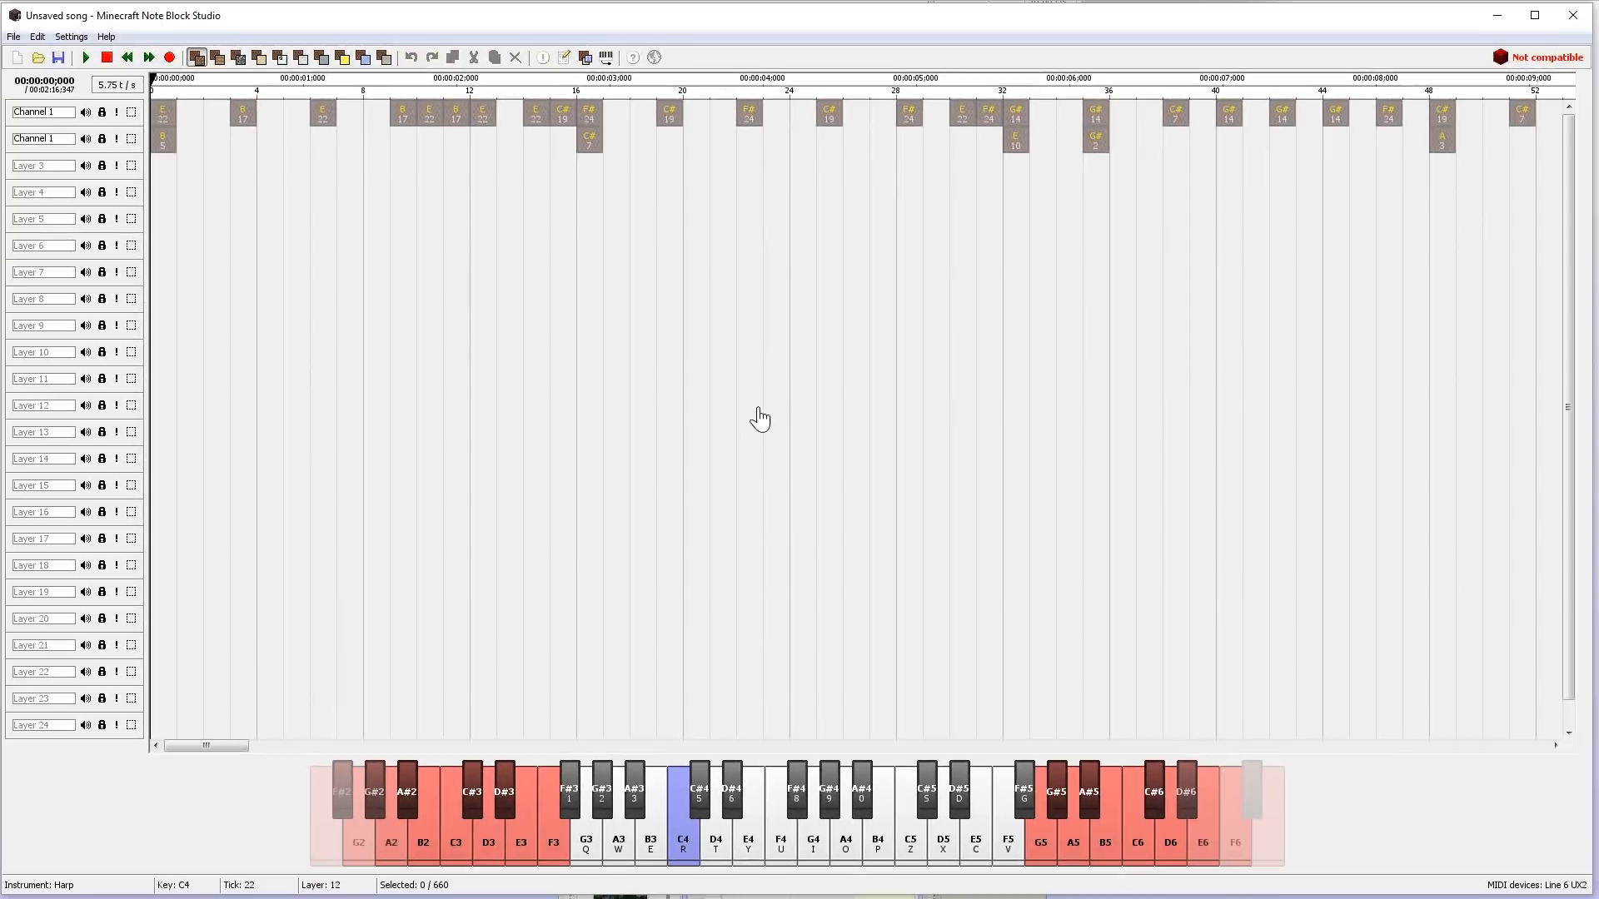
left_click(87, 56)
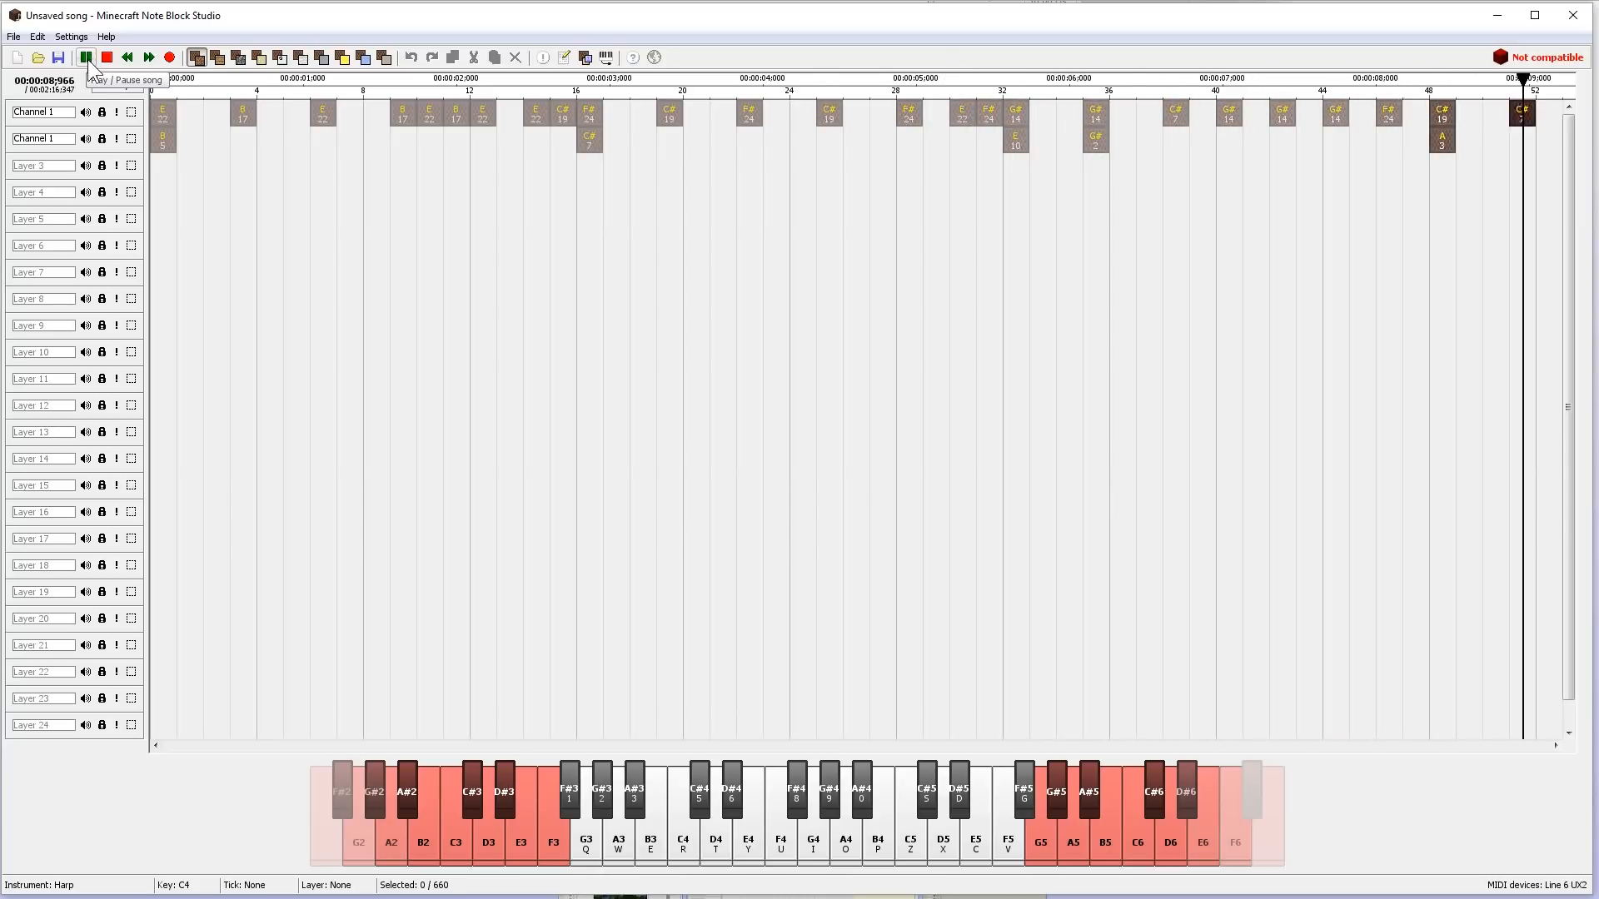
left_click(87, 58)
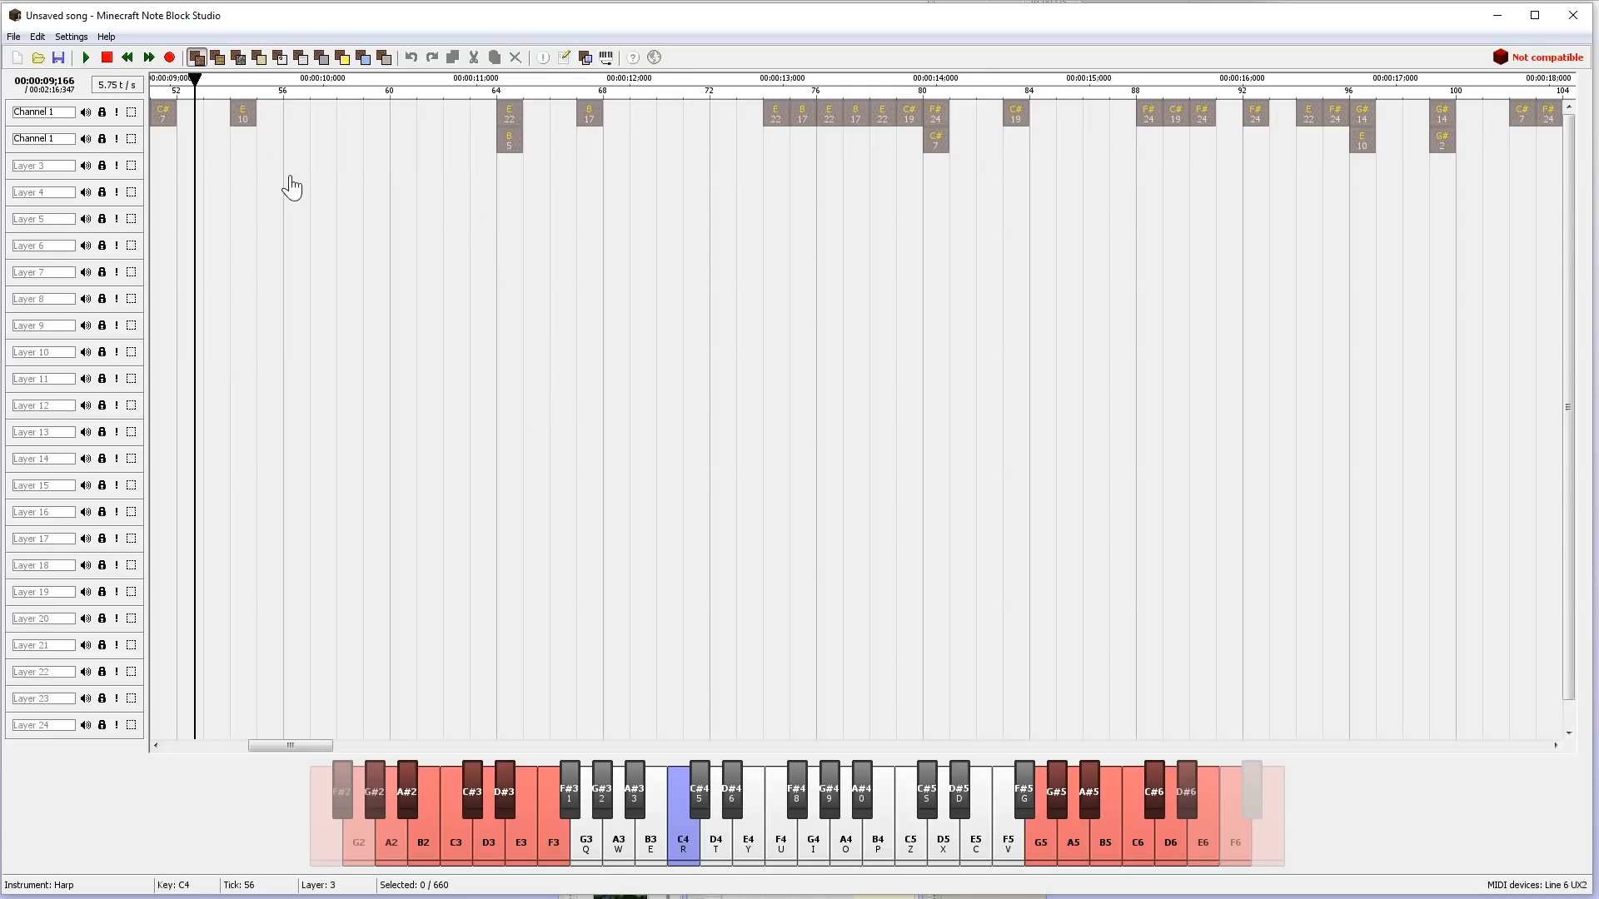
- Open the schematic export options for the imported song, accepting the tempo incompatibility notice
left_click(13, 36)
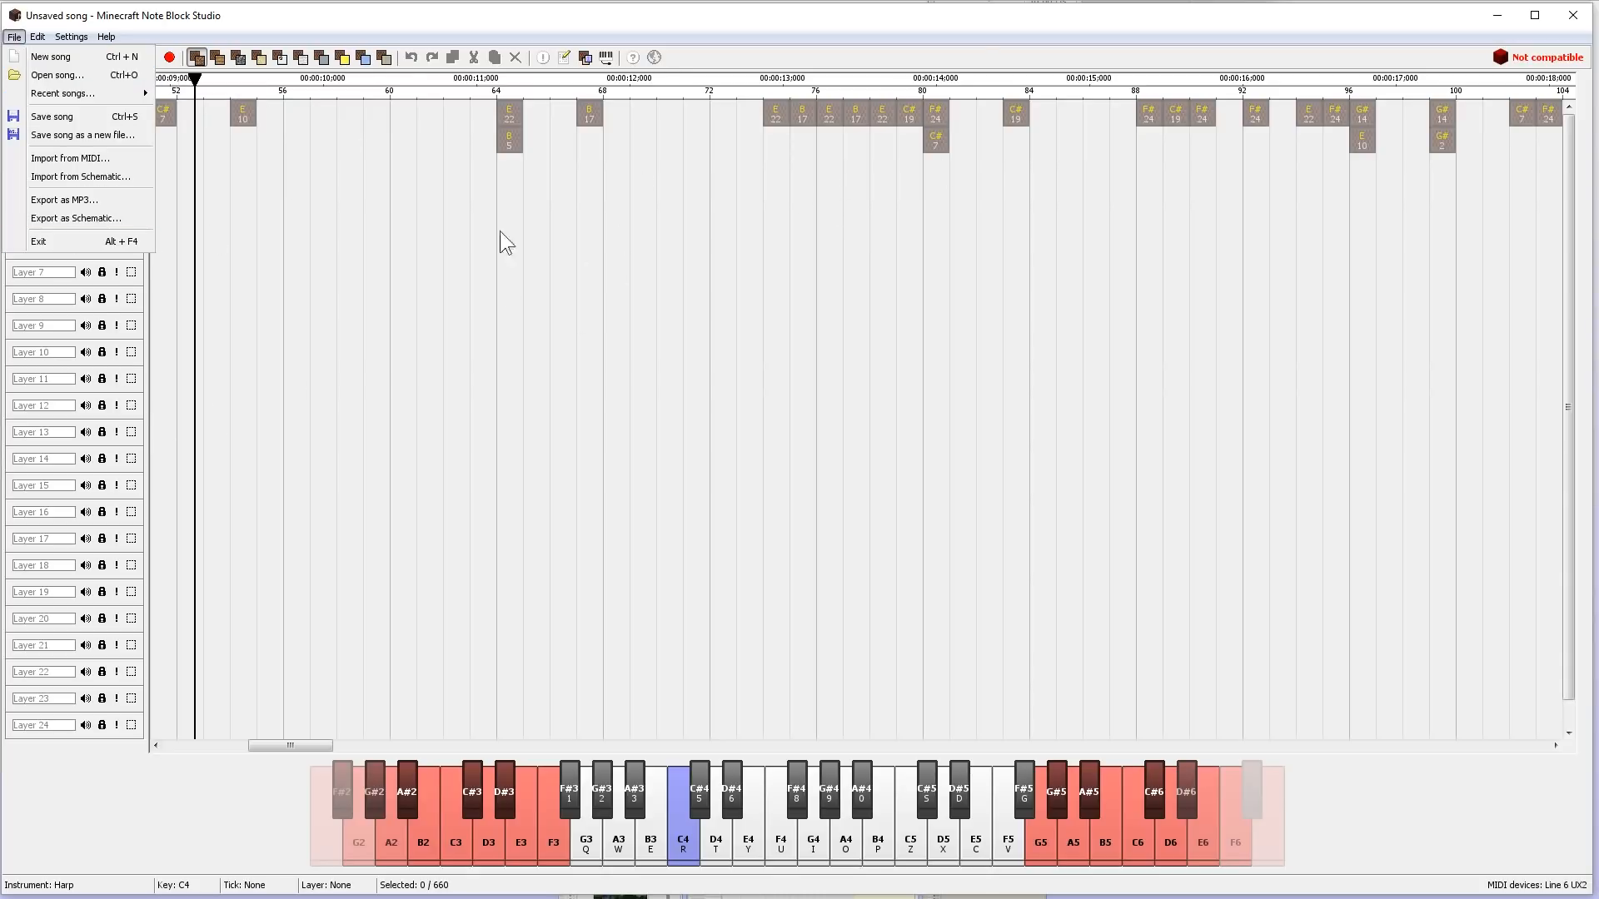
left_click(76, 221)
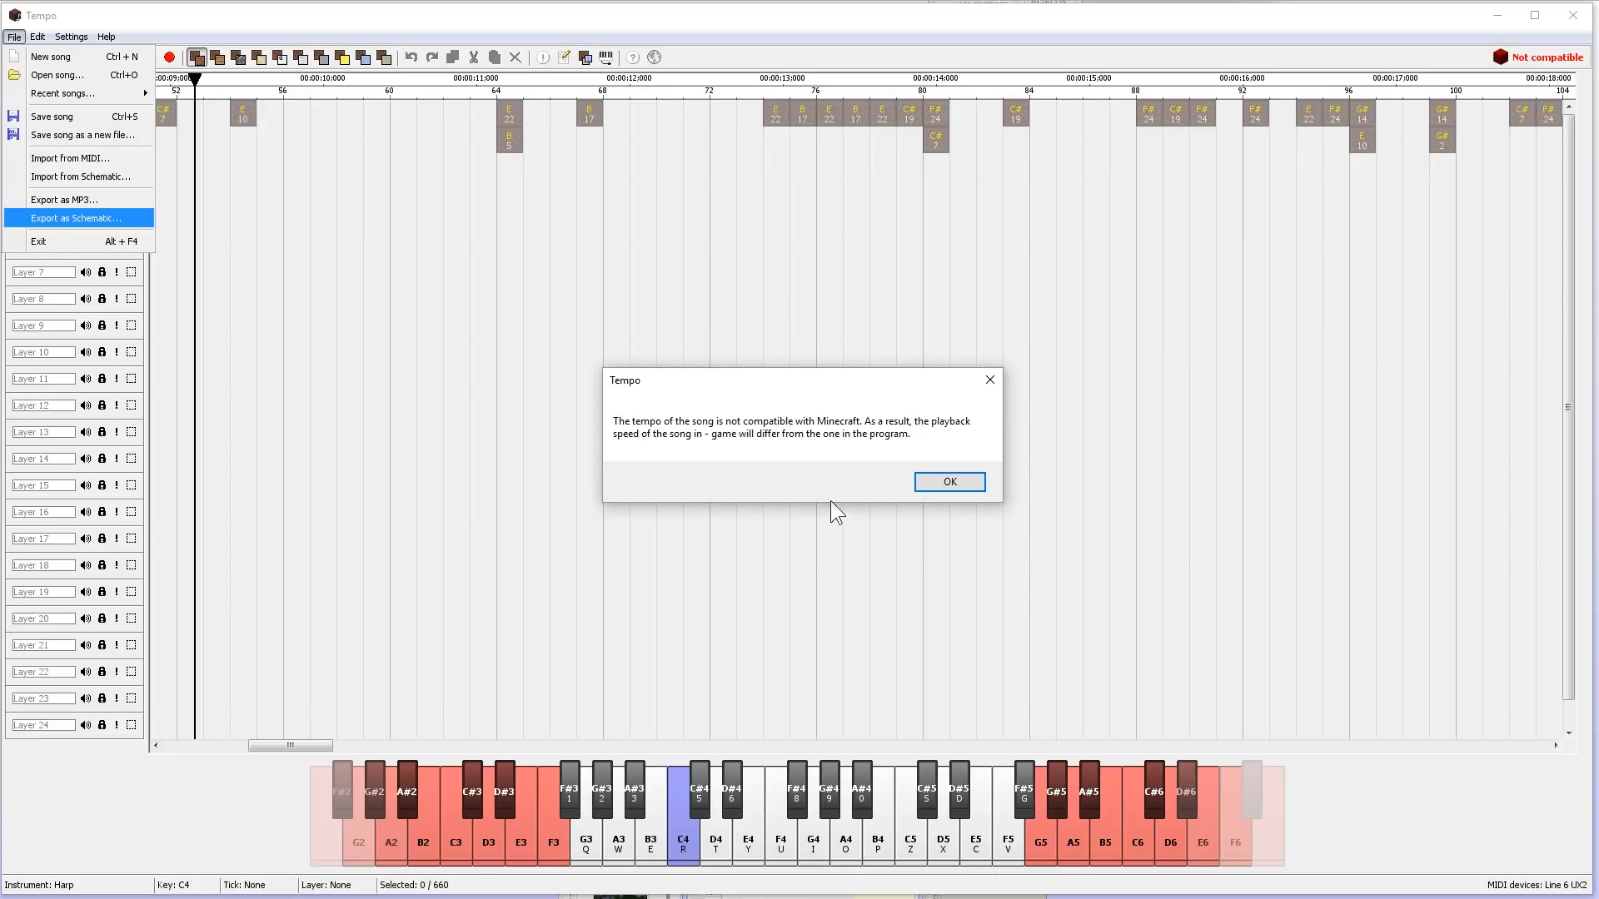
left_click(948, 482)
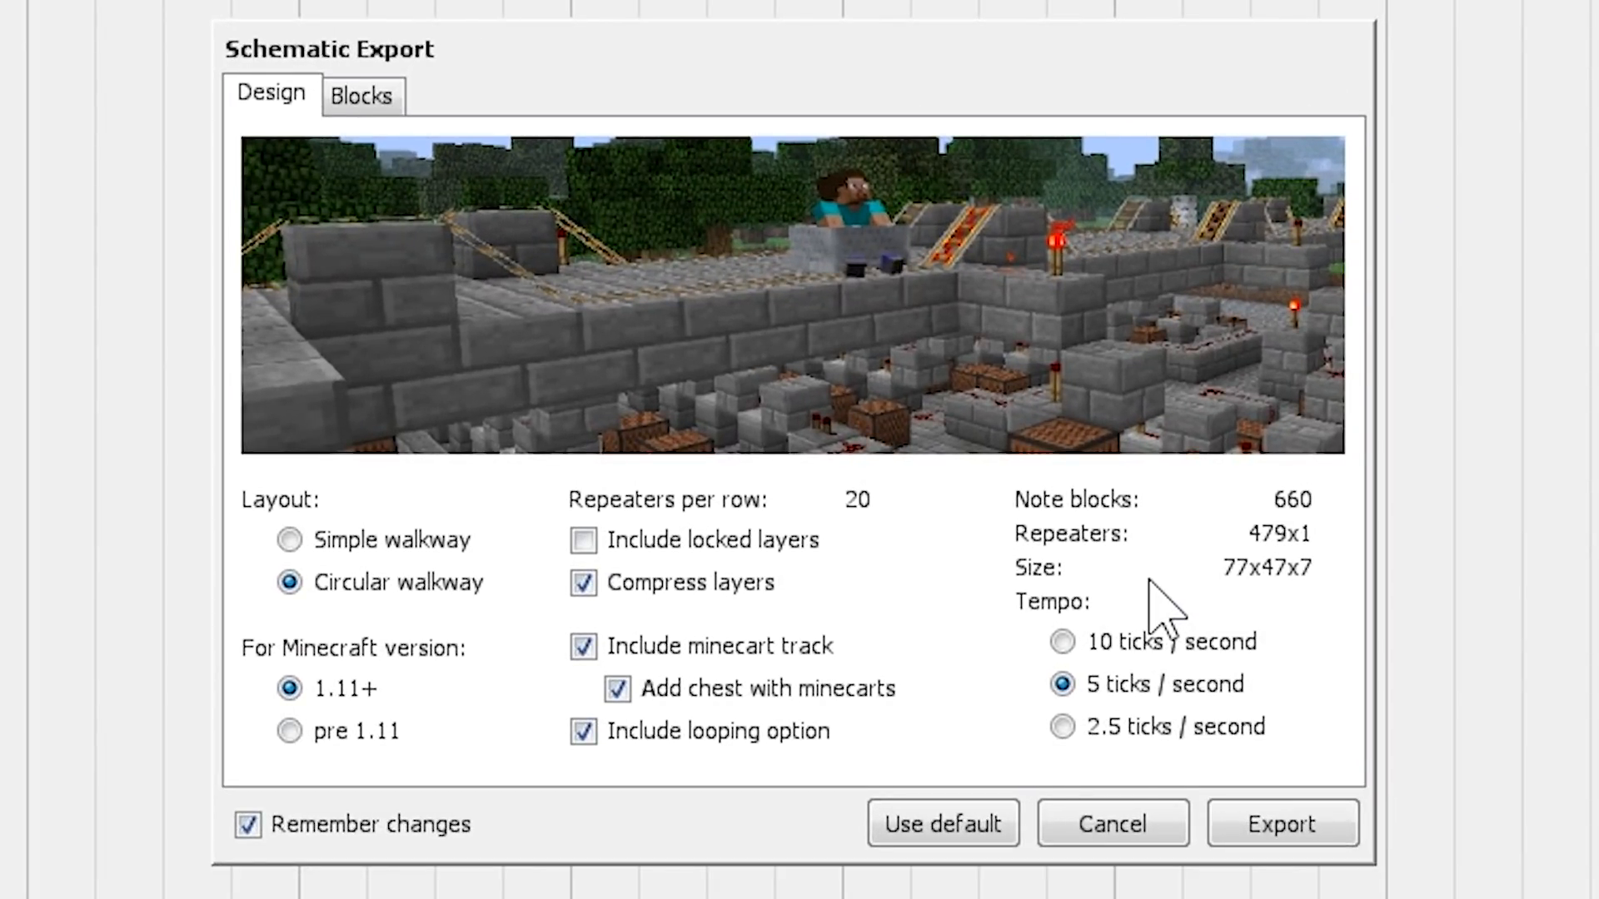
- Compare the simple and circular walkway layouts, returning to circular, and switch inclusion of locked layers on and off again
left_click(285, 538)
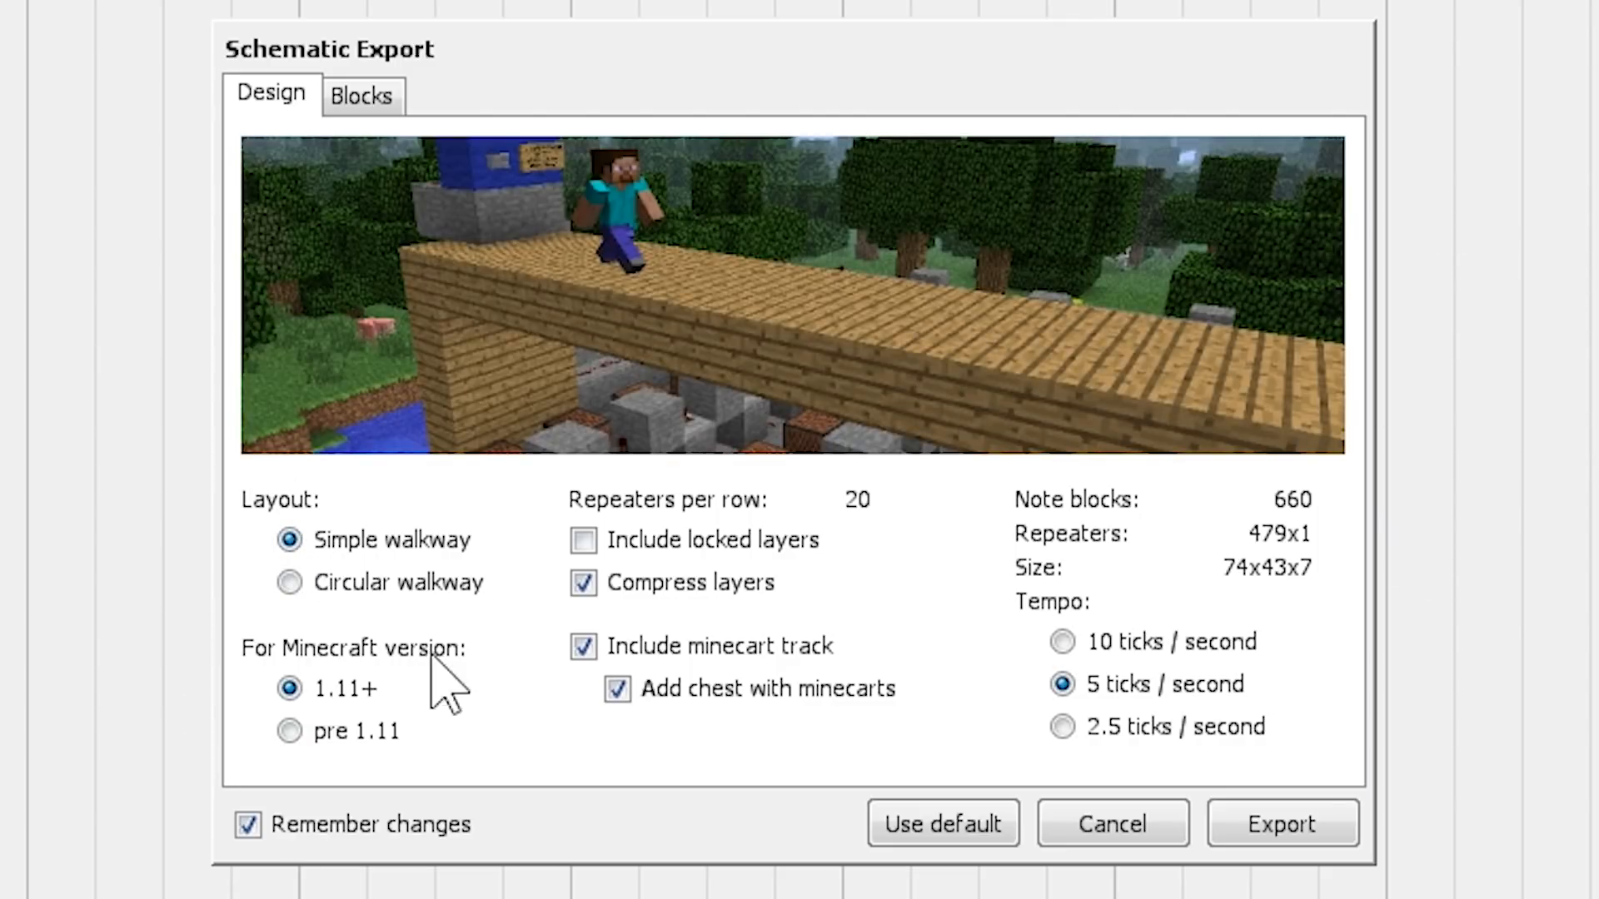
left_click(288, 582)
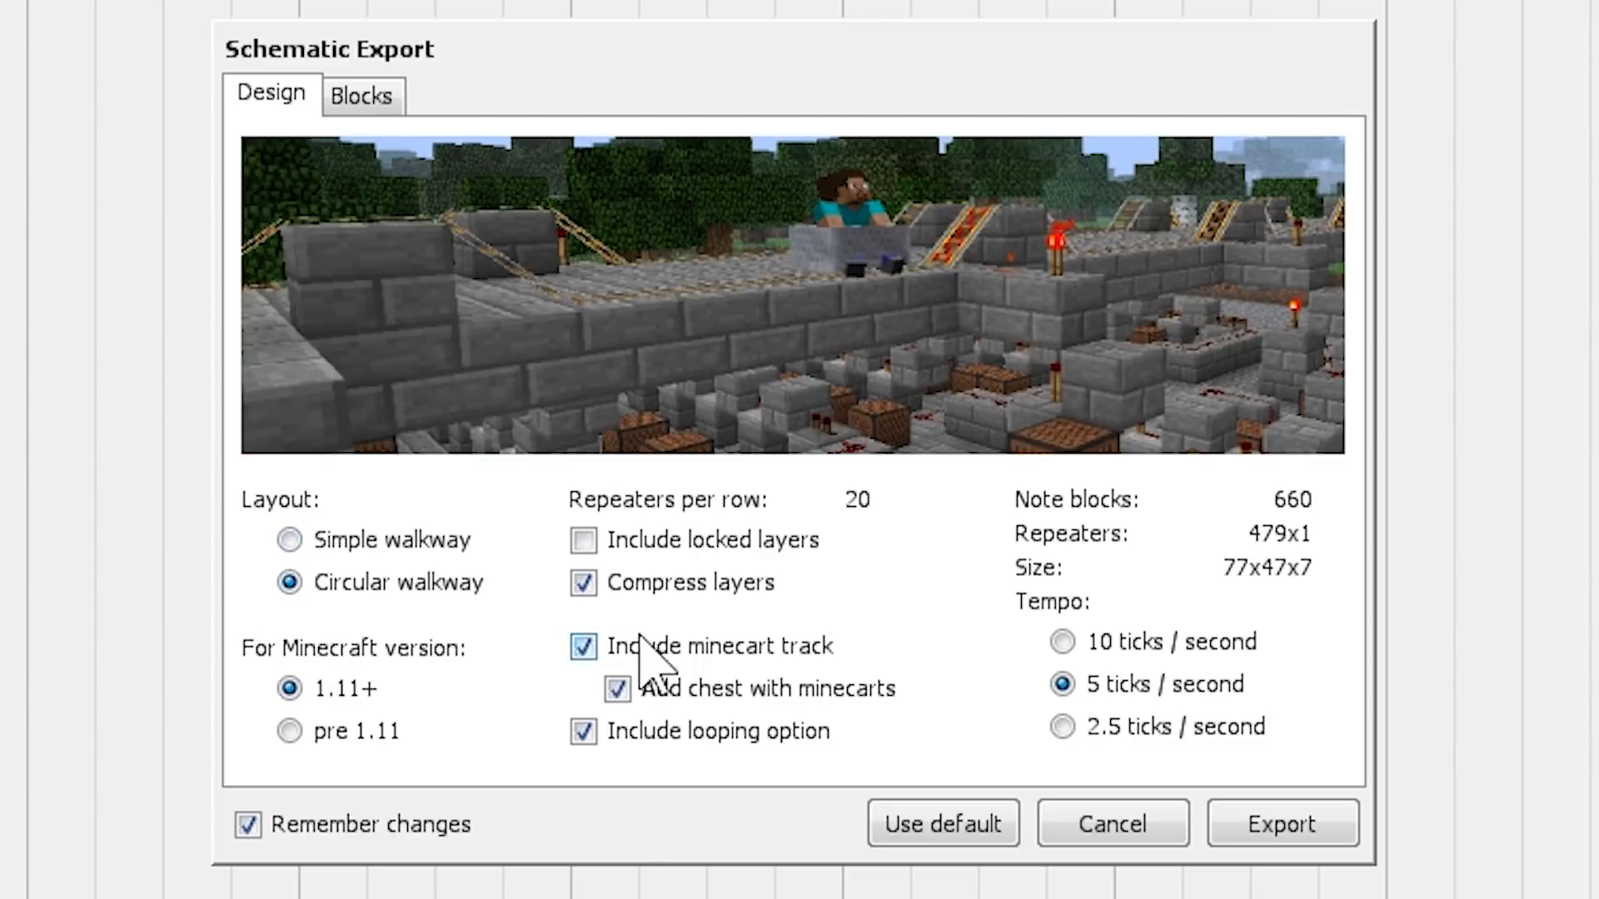
left_click(287, 540)
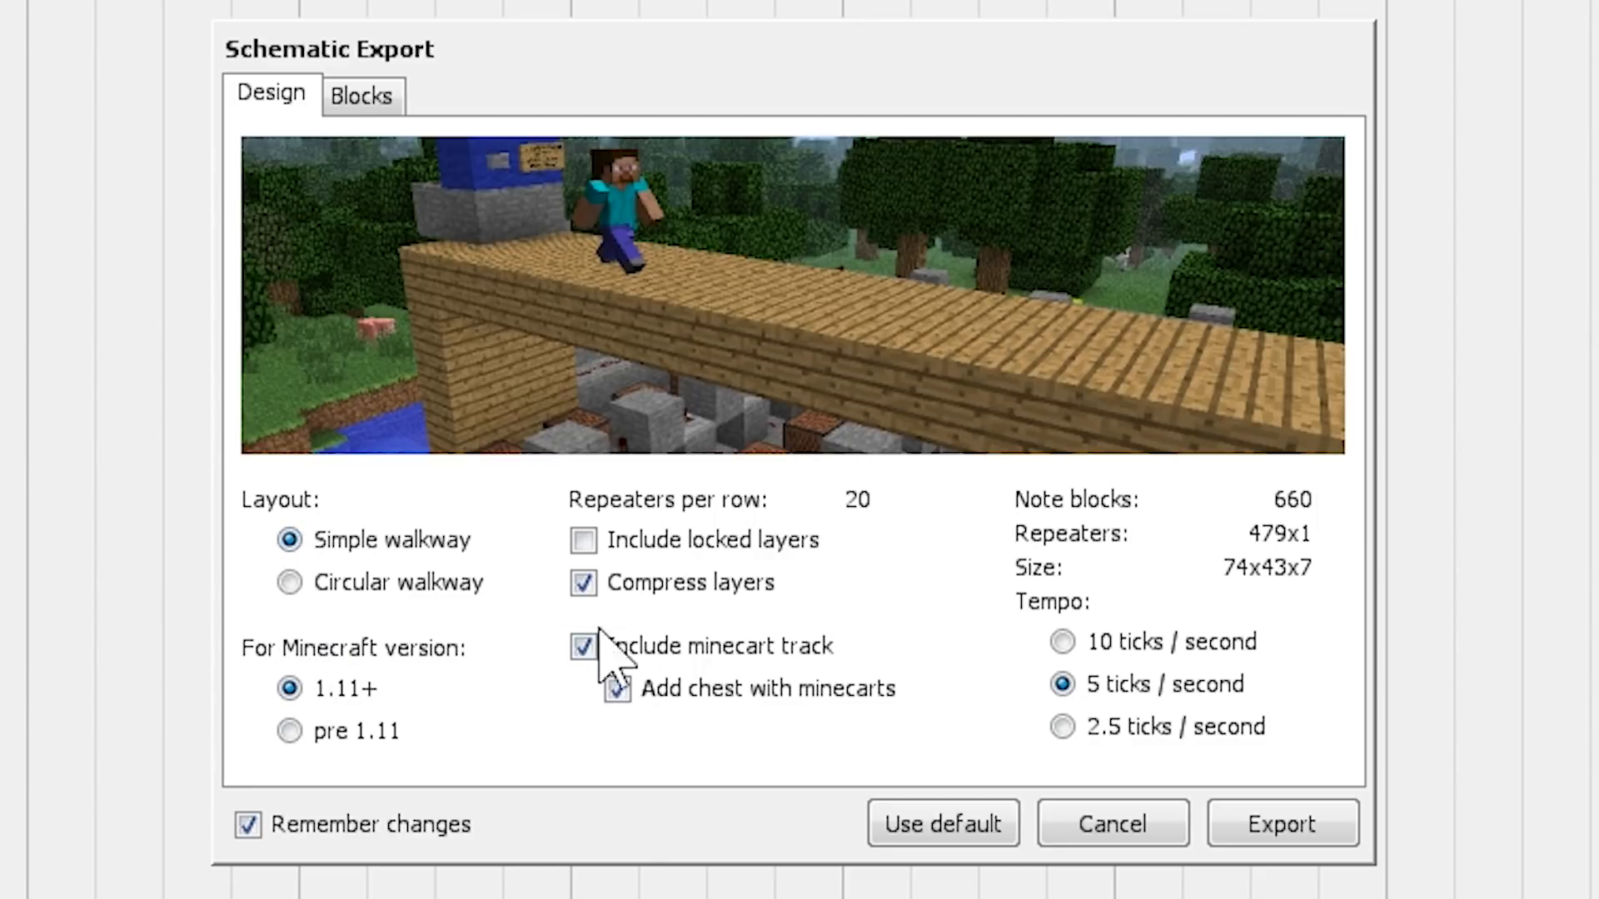
left_click(288, 580)
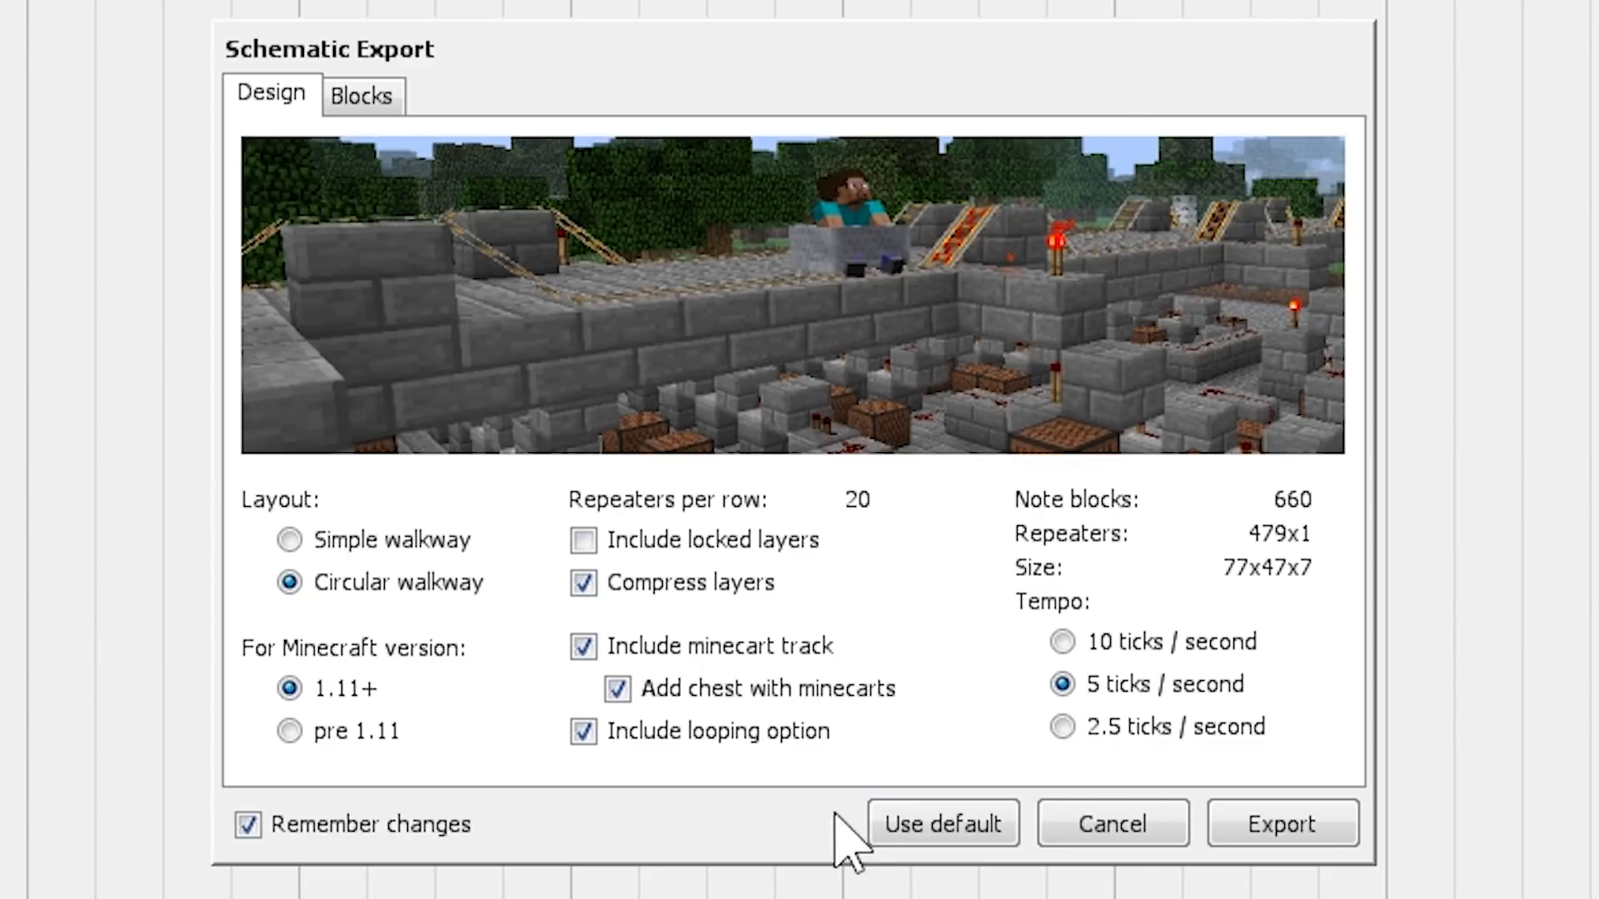
left_click(582, 541)
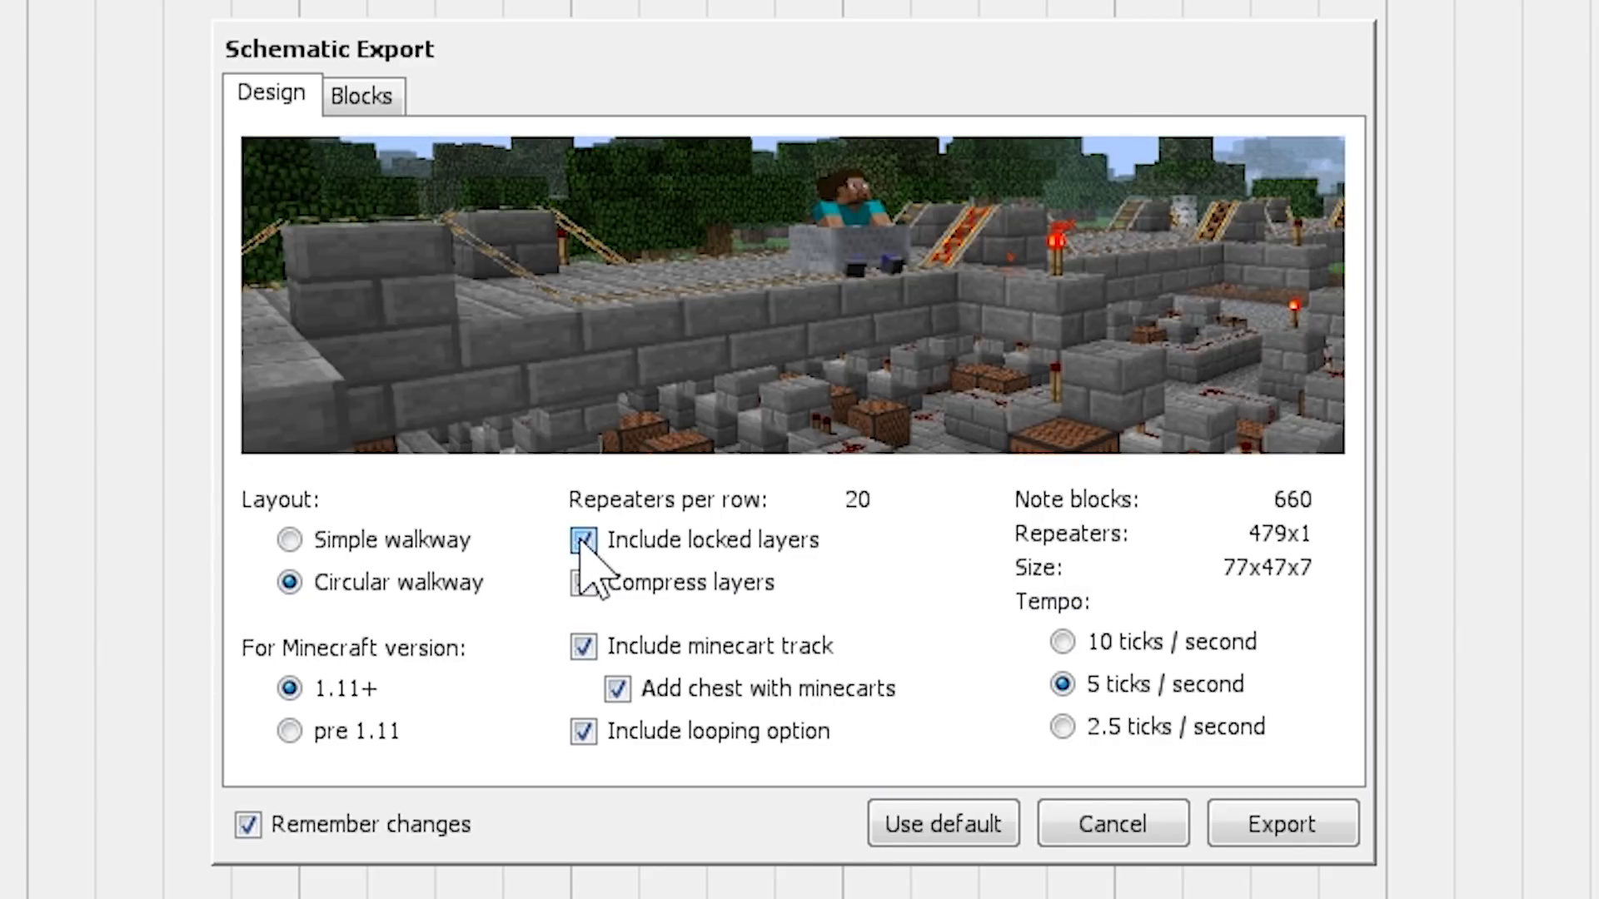
left_click(583, 542)
- Try the 2.5 ticks / second tempo for the schematic and settle on 10 ticks / second
left_click(1061, 641)
left_click(1062, 726)
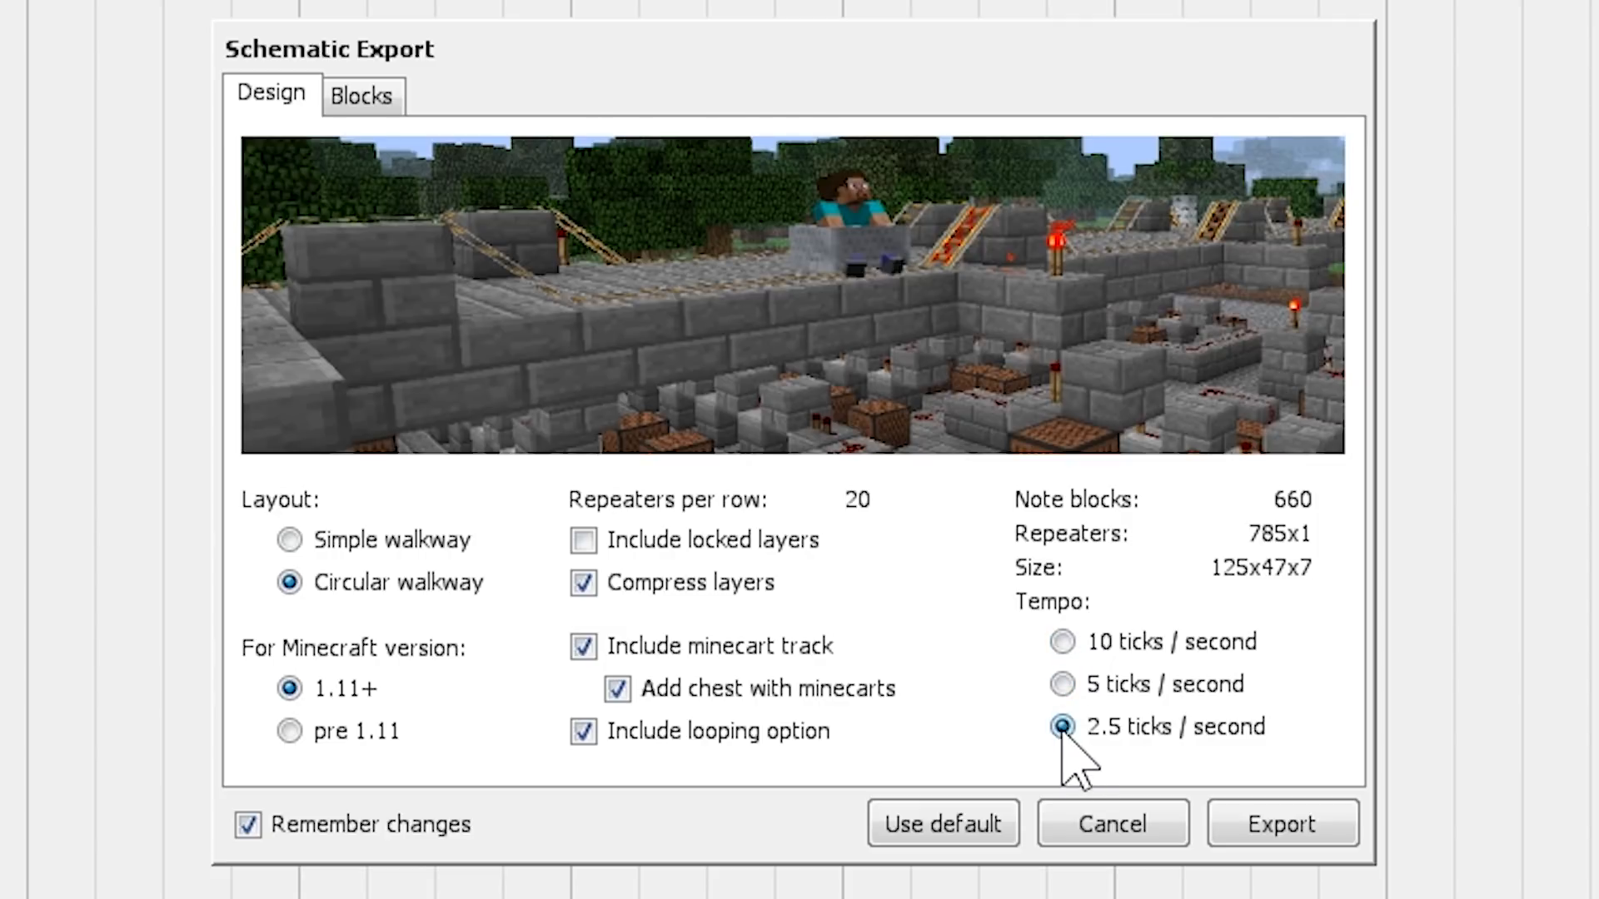
left_click(1063, 642)
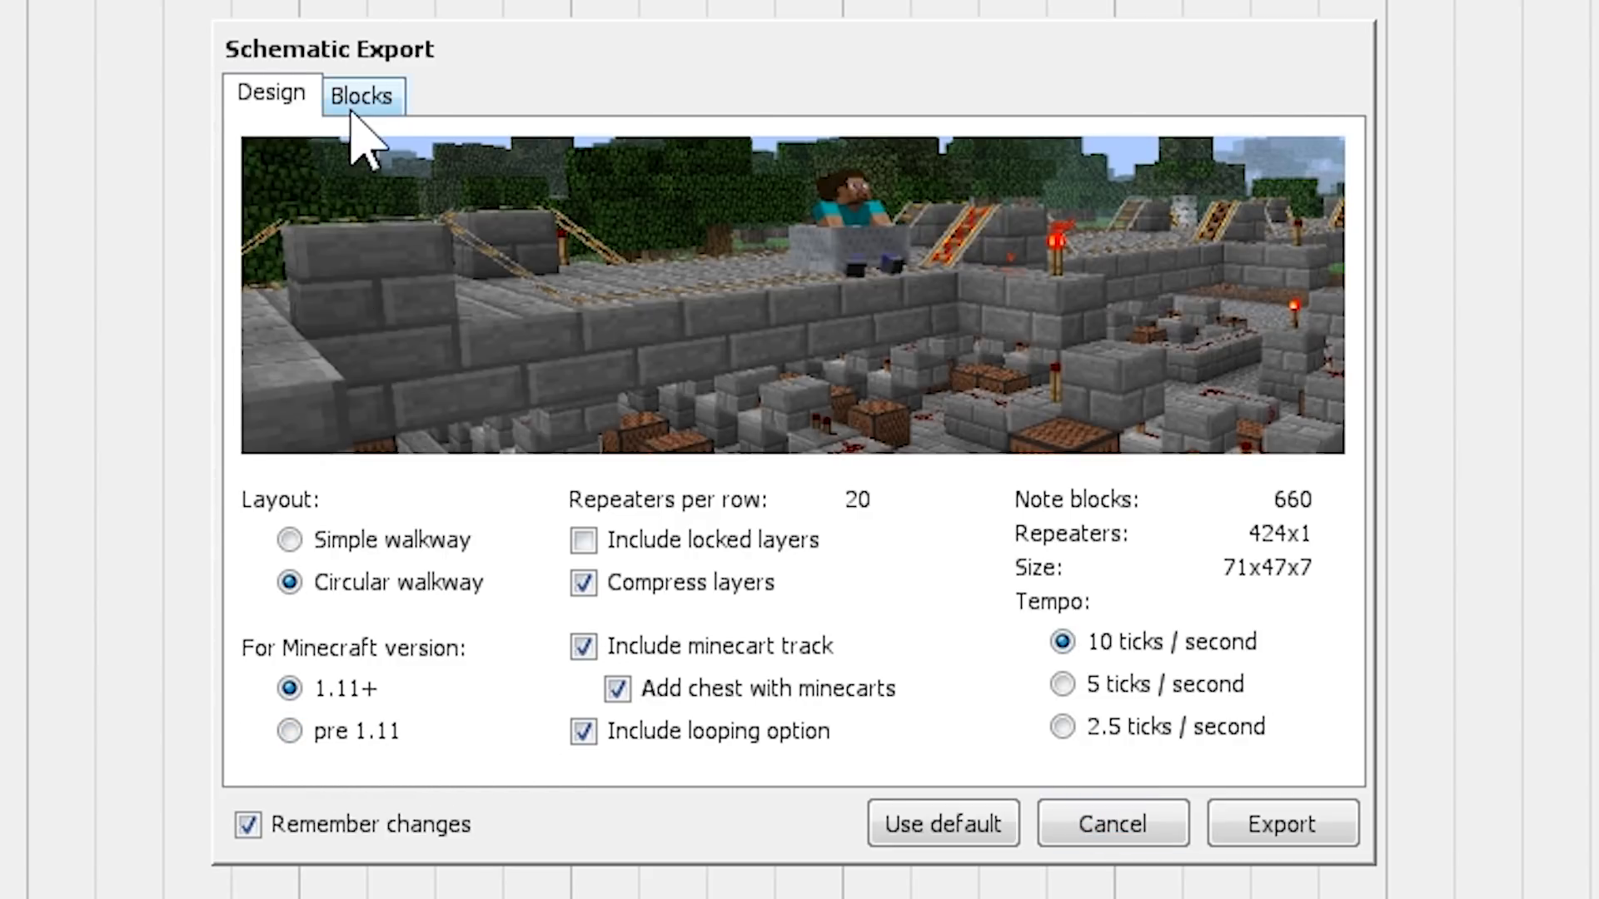
- Set the schematic's blocks to Iron Ore for the walkway, Sandstone for the ground and Dirt for the circuitry
left_click(360, 133)
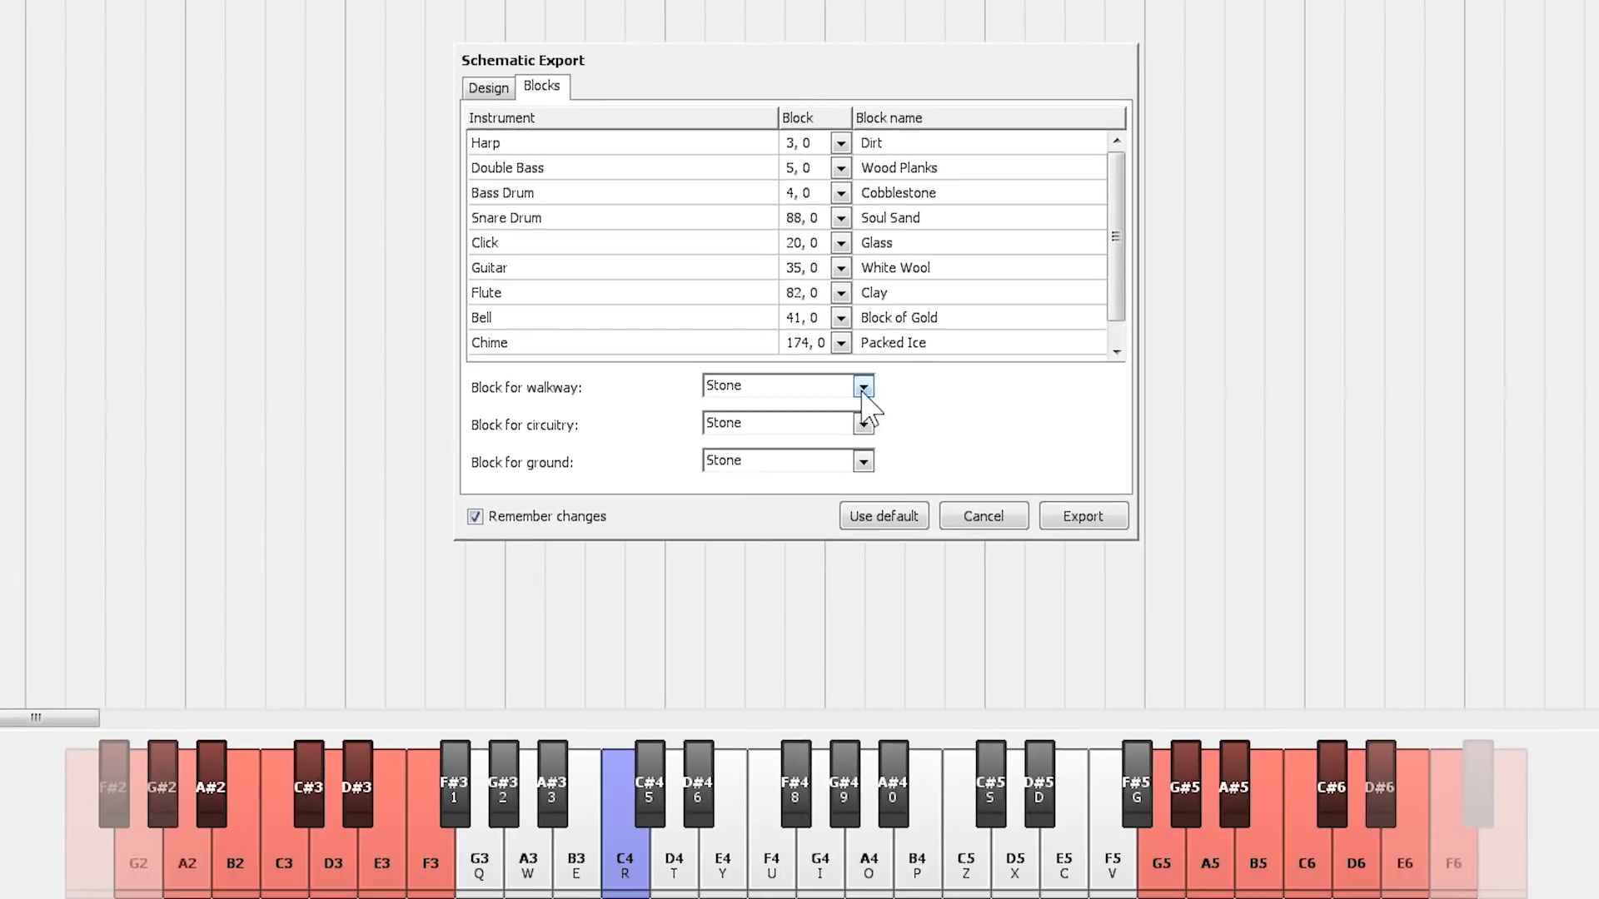
left_click(908, 603)
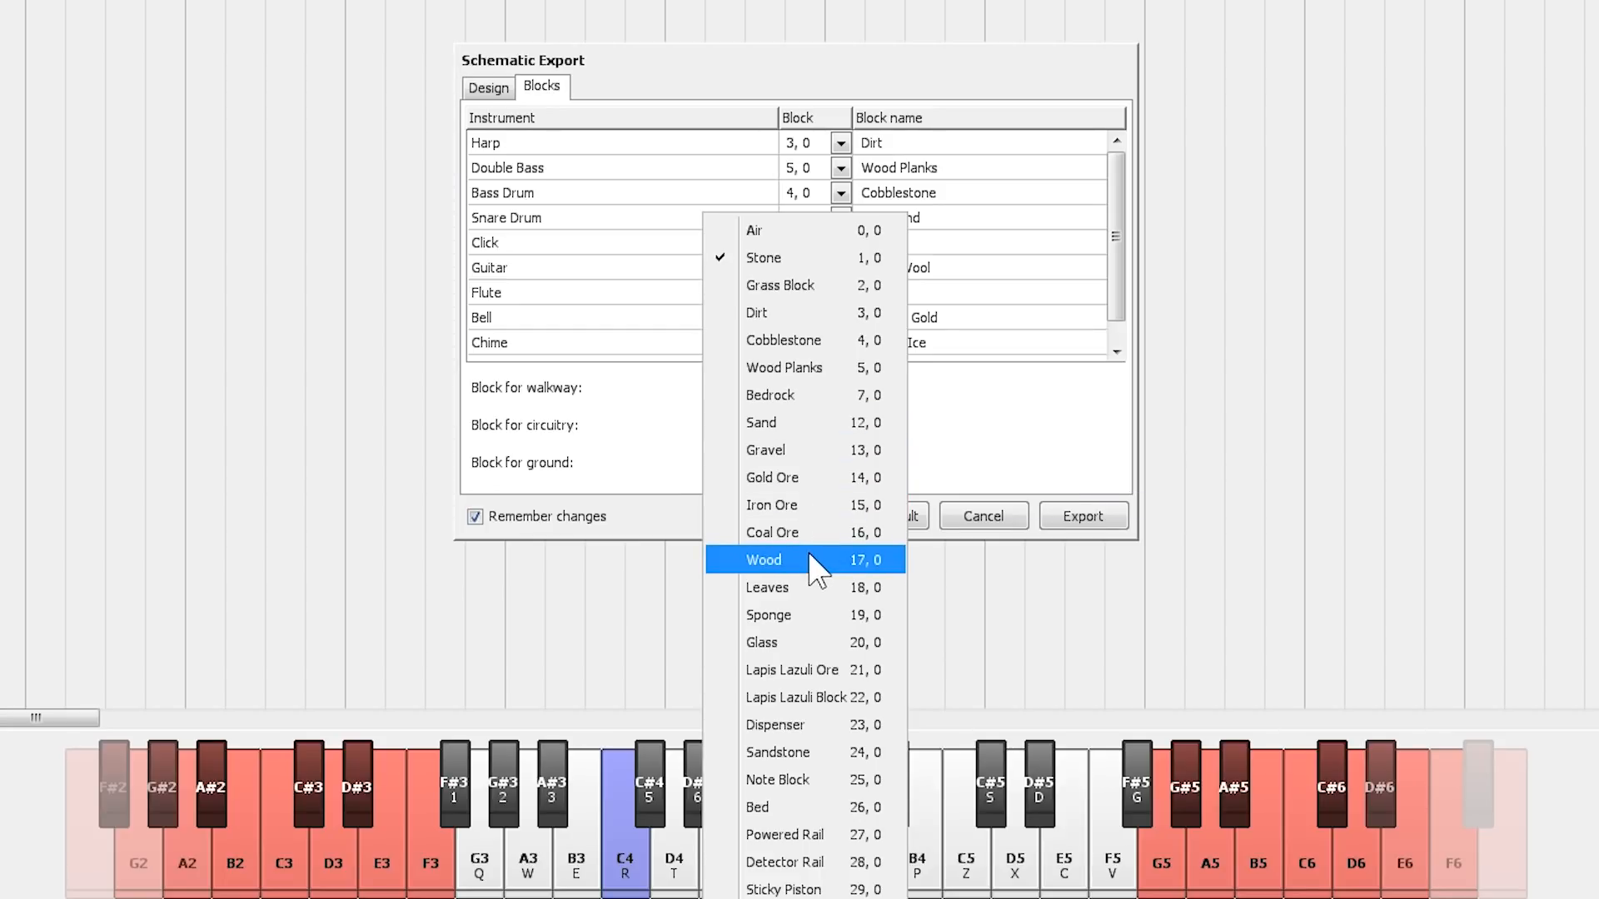
left_click(820, 504)
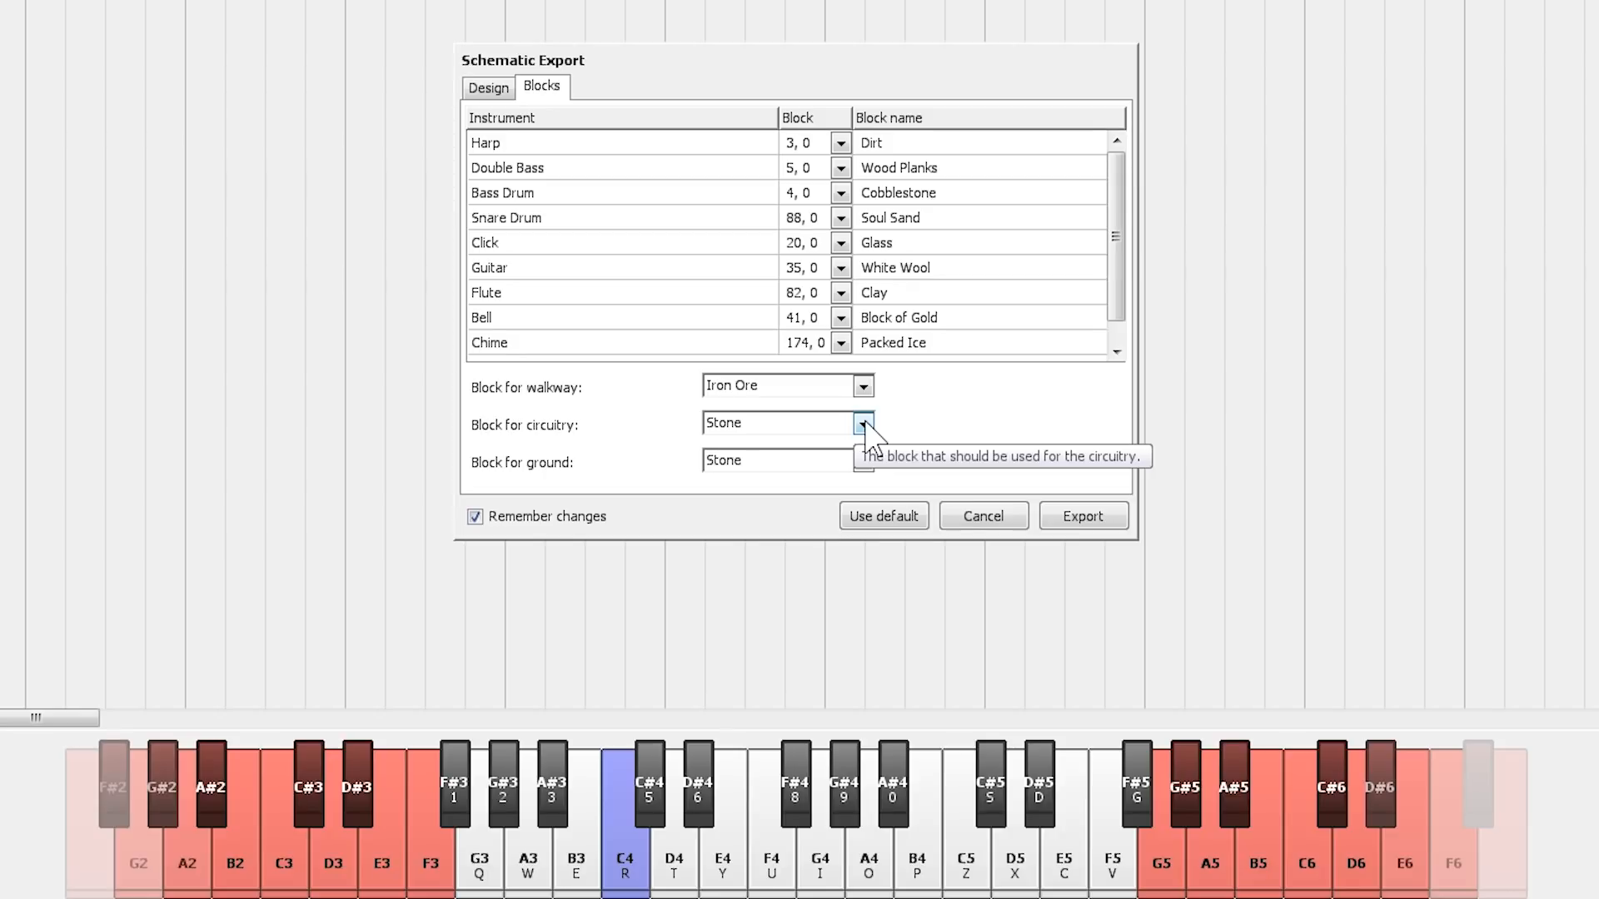
left_click(863, 460)
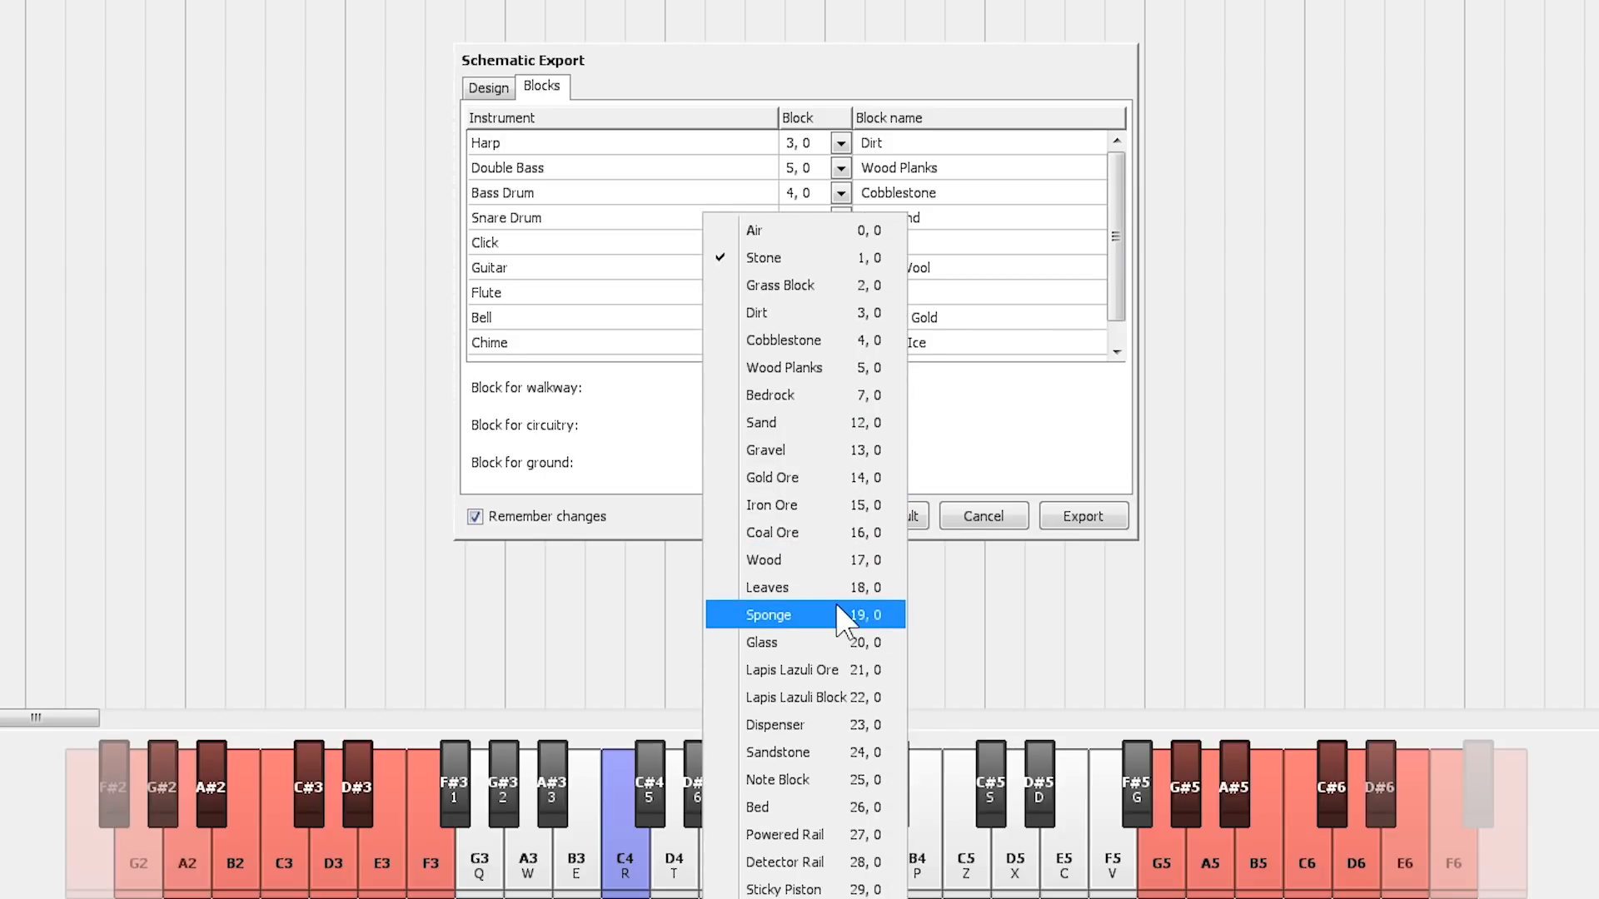
left_click(803, 753)
left_click(845, 425)
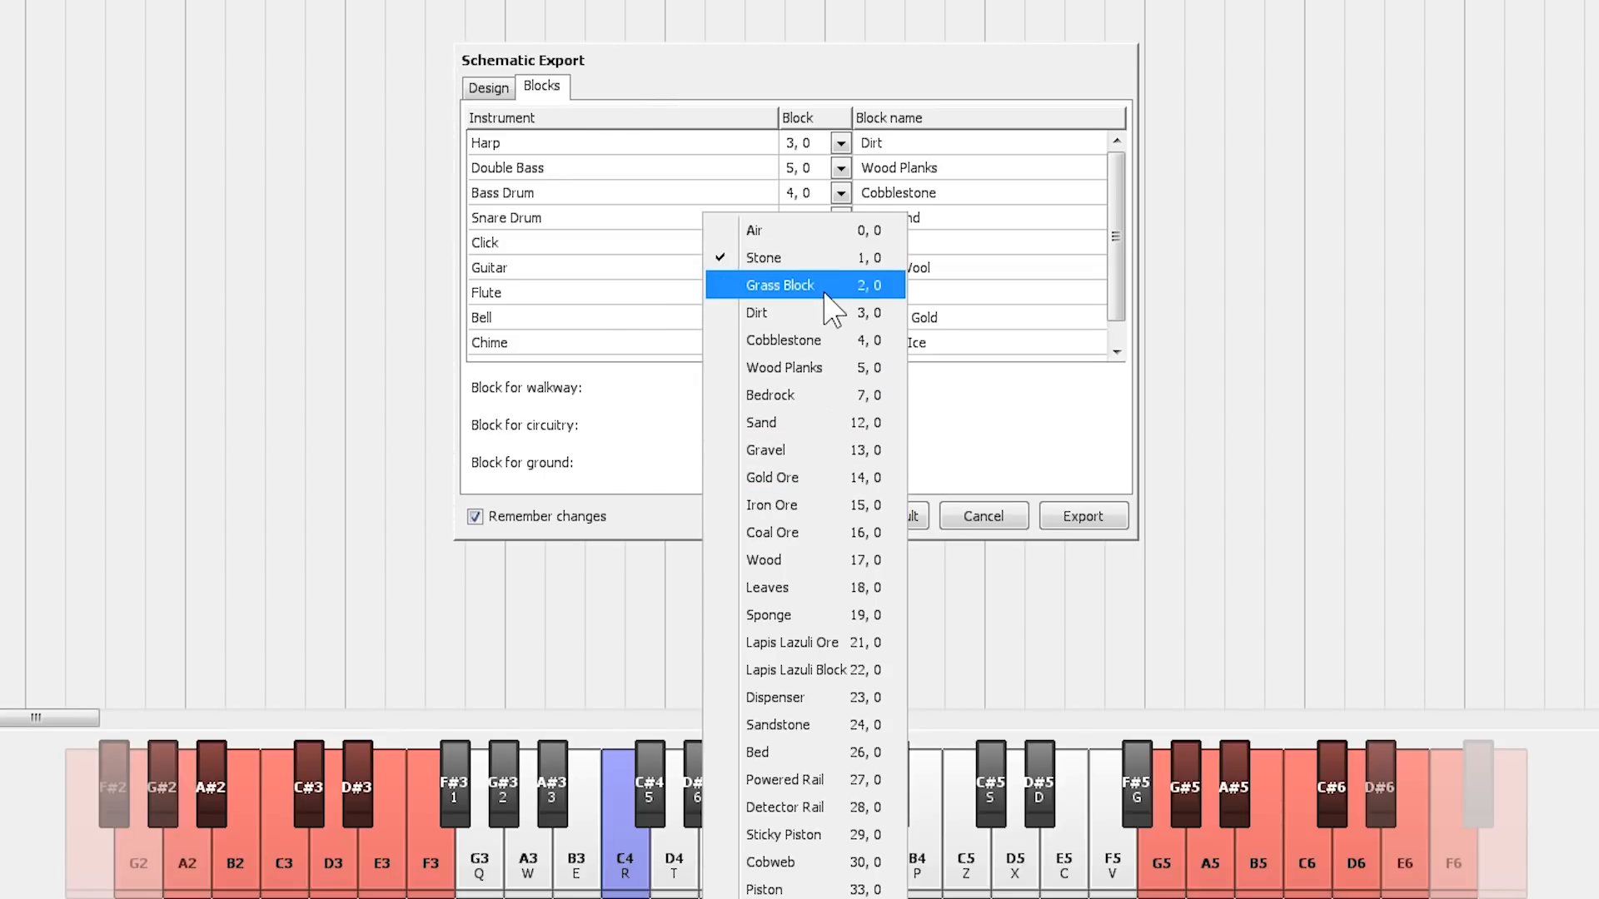
left_click(820, 320)
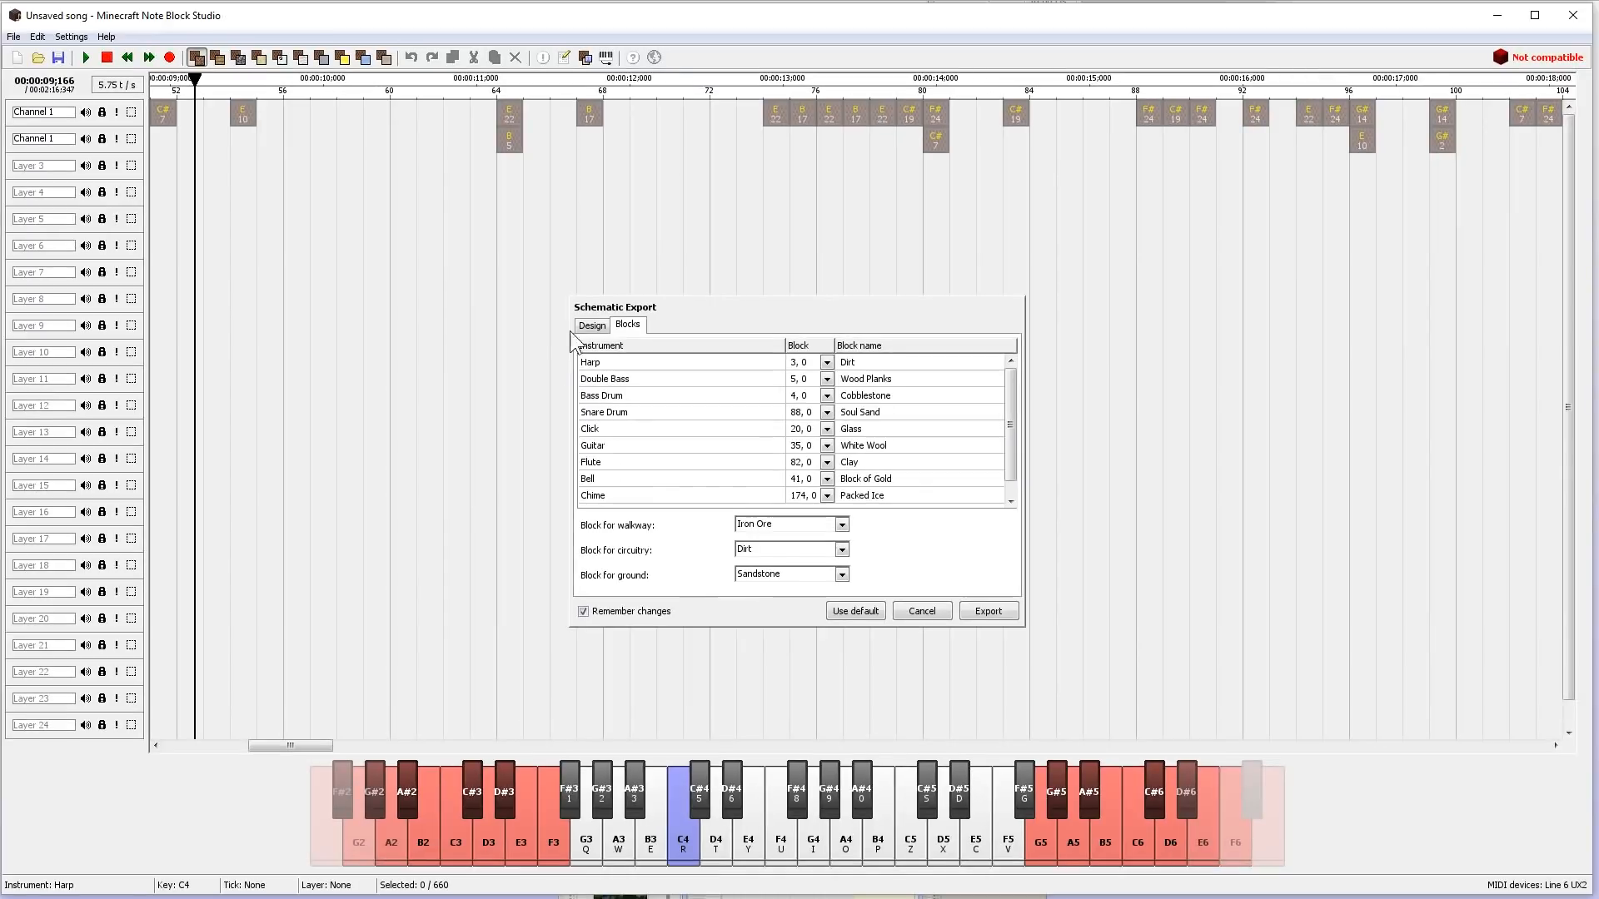
- Return to the schematic's design options and start exporting it as a Minecraft schematic to the Downloads folder
left_click(488, 87)
left_click(987, 611)
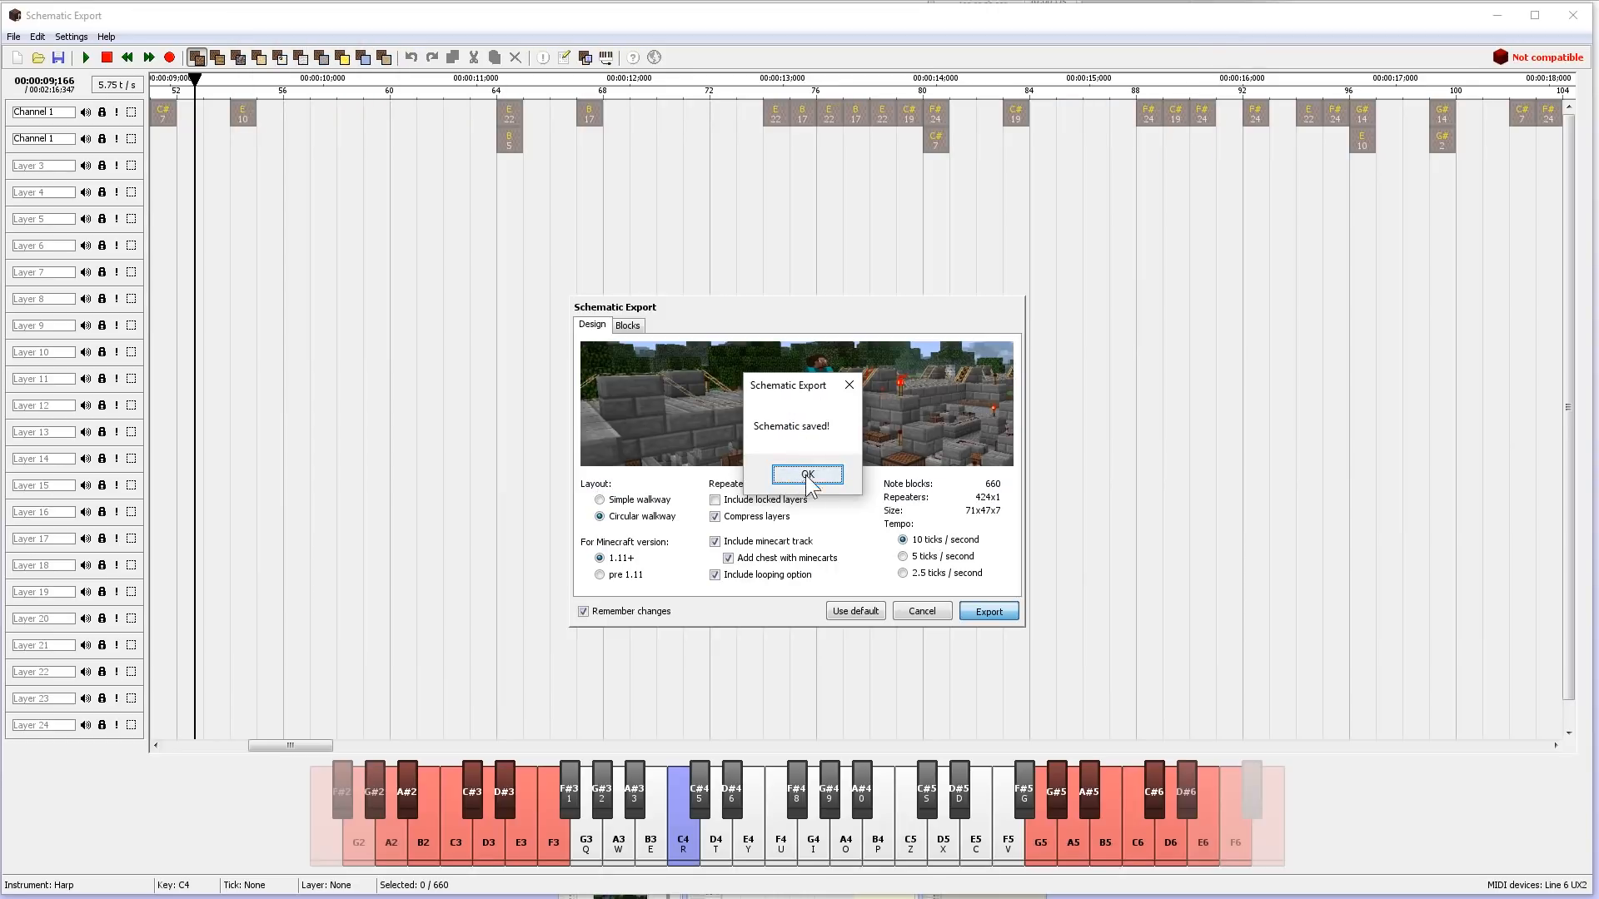
left_click(812, 473)
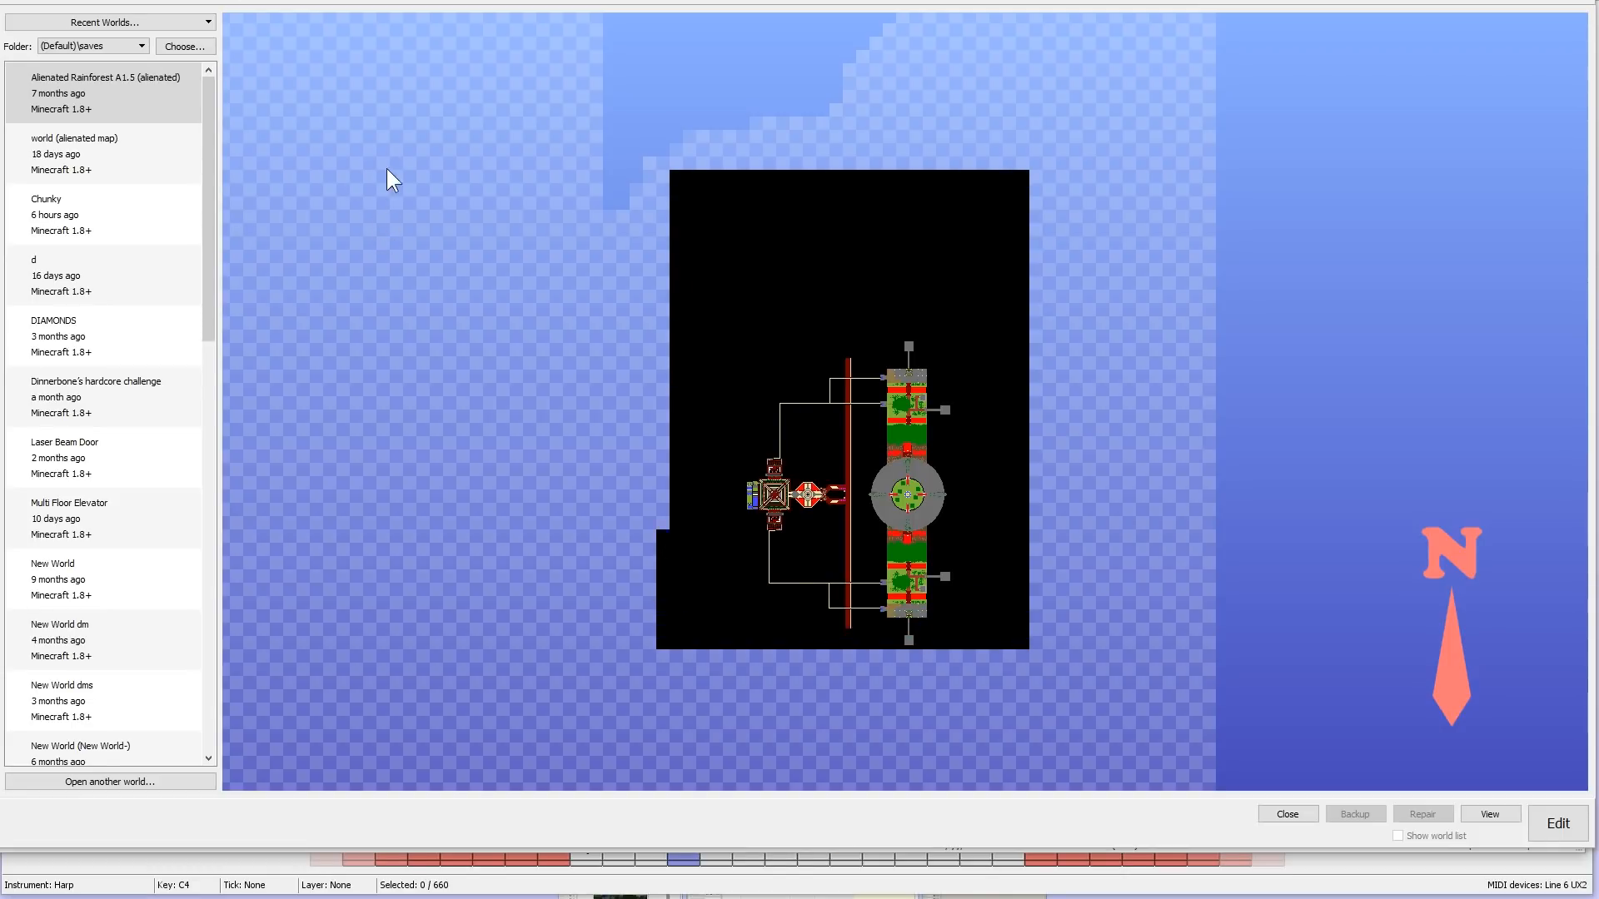
- In the Minecraft world editor, find the Observer Golems world in the saves list and open it for editing
scroll(197, 250, "down", 10)
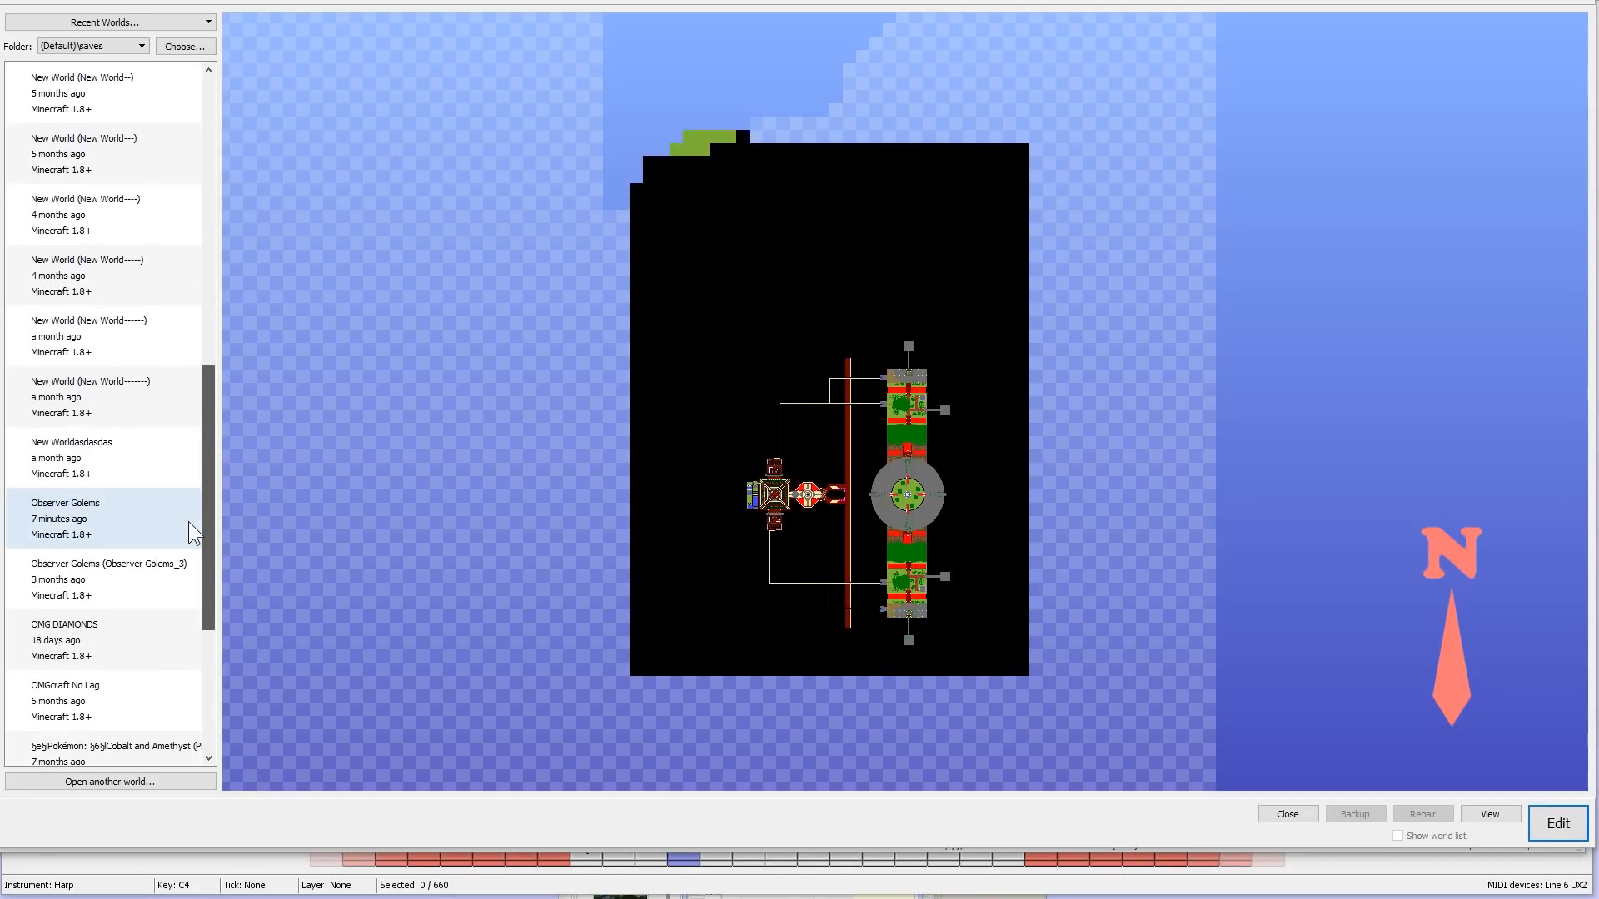
scroll(186, 542, "down", 2)
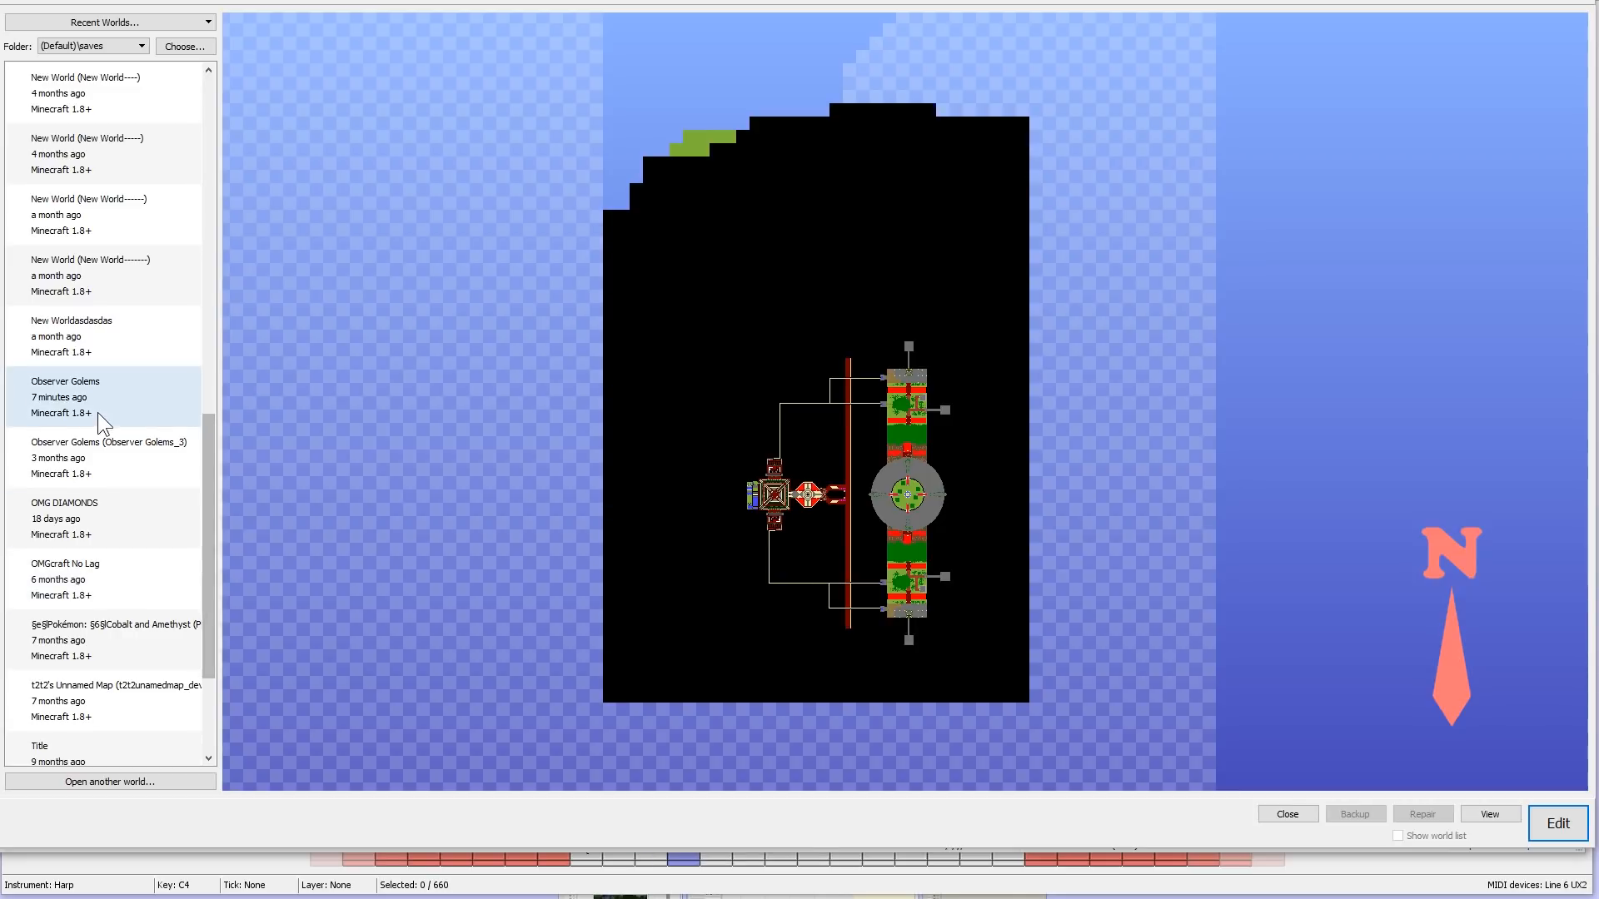
left_click(92, 408)
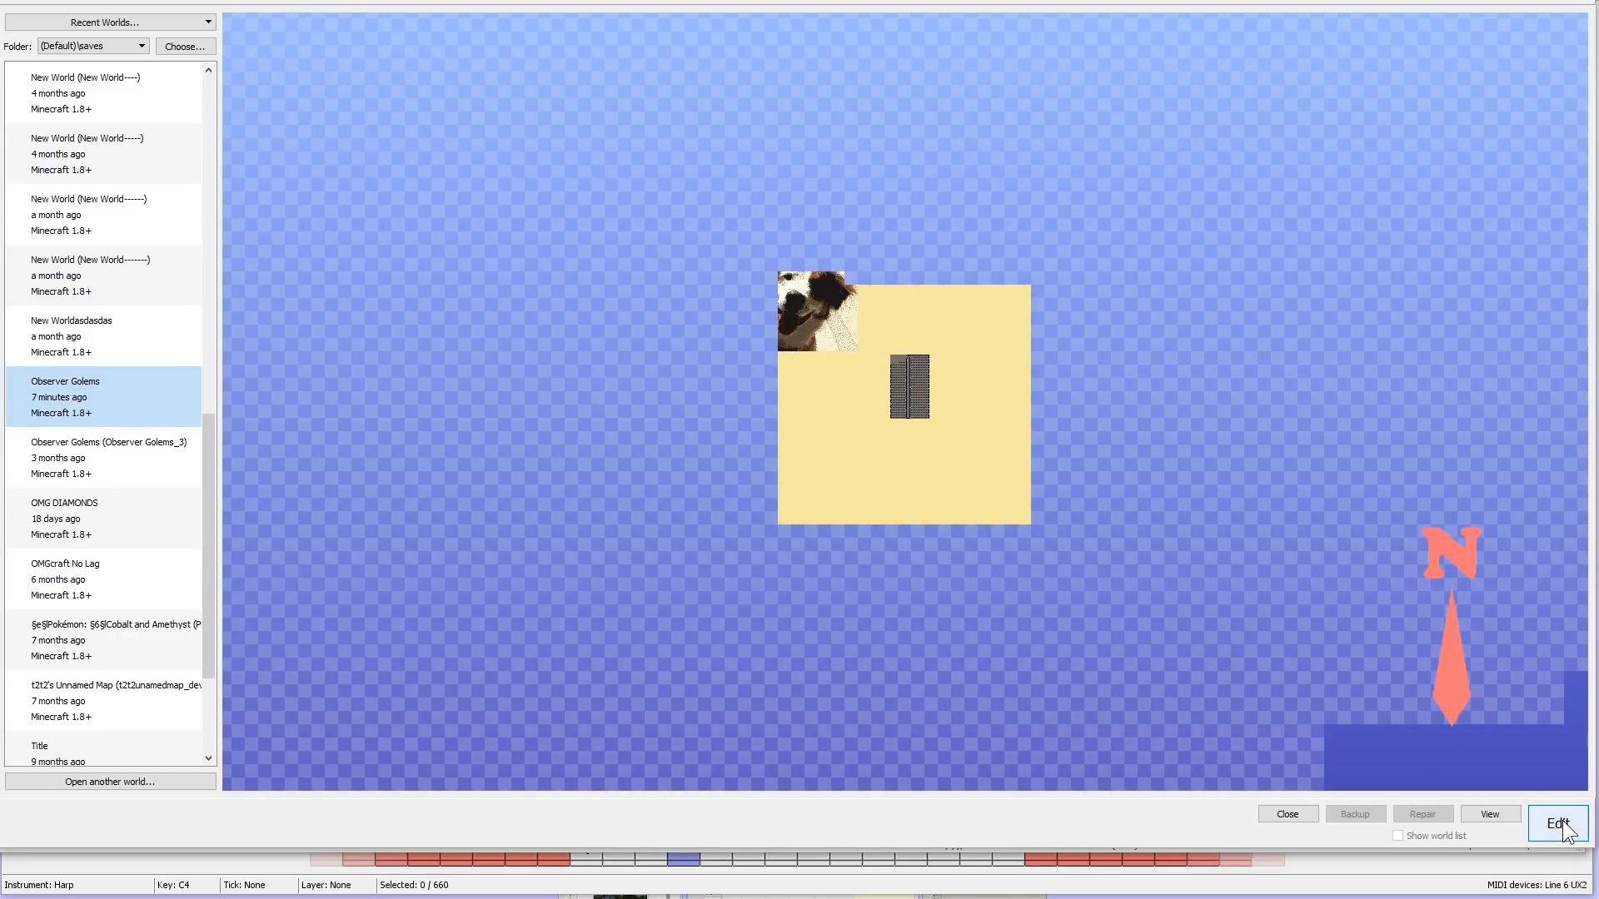
left_click(1564, 828)
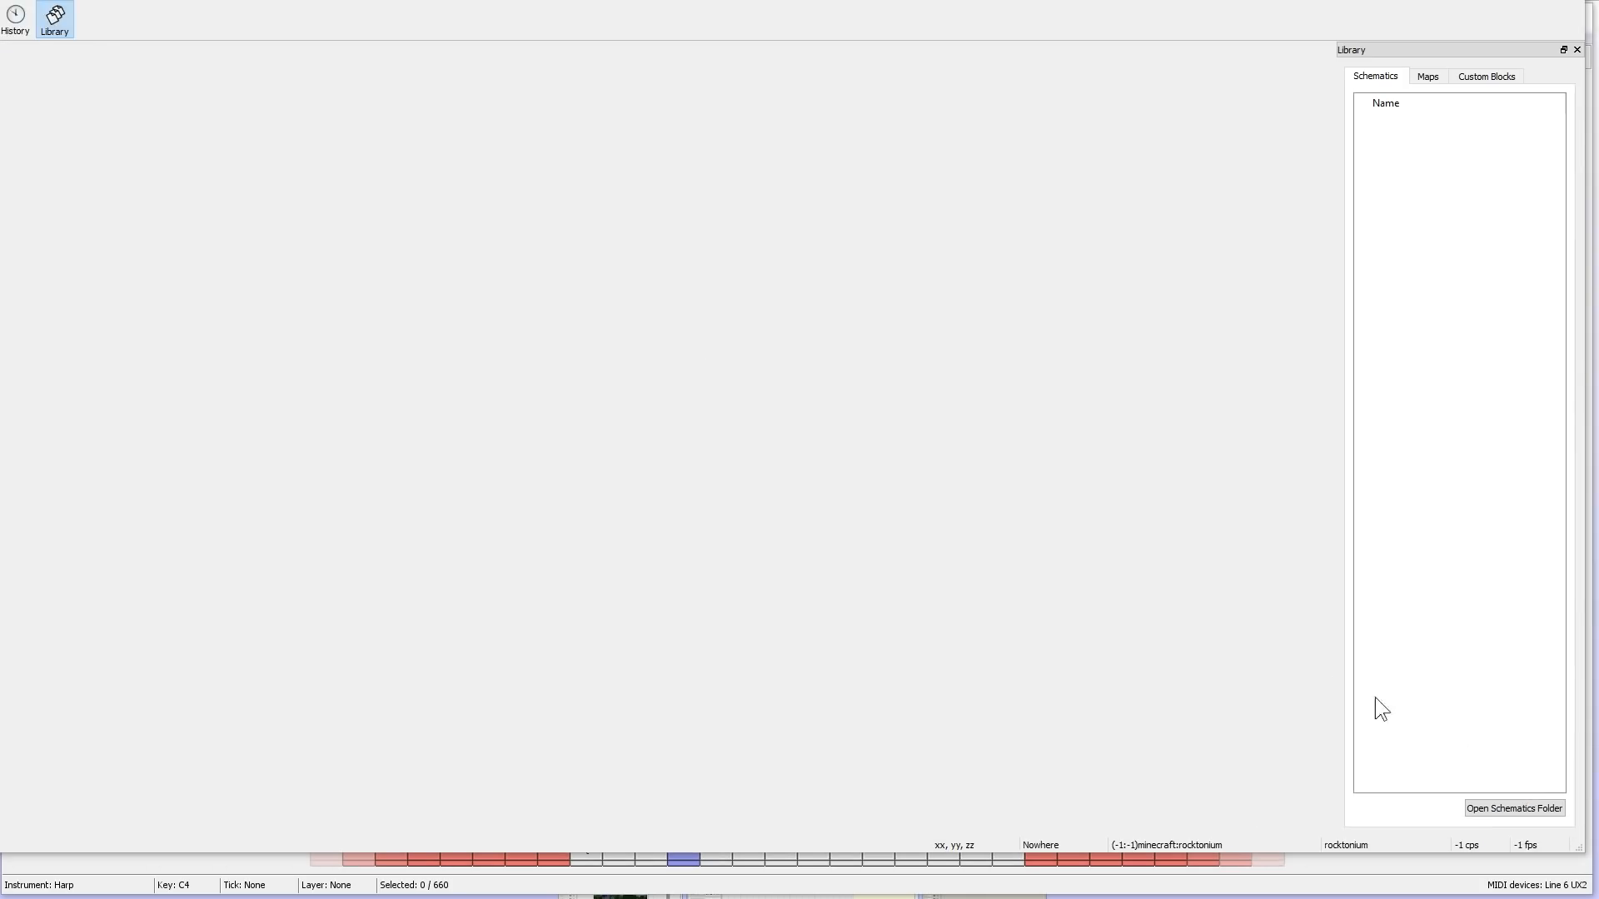
- Look over the existing stone note block build and the surrounding desert for an open spot to place the song
key("s")
key("s")
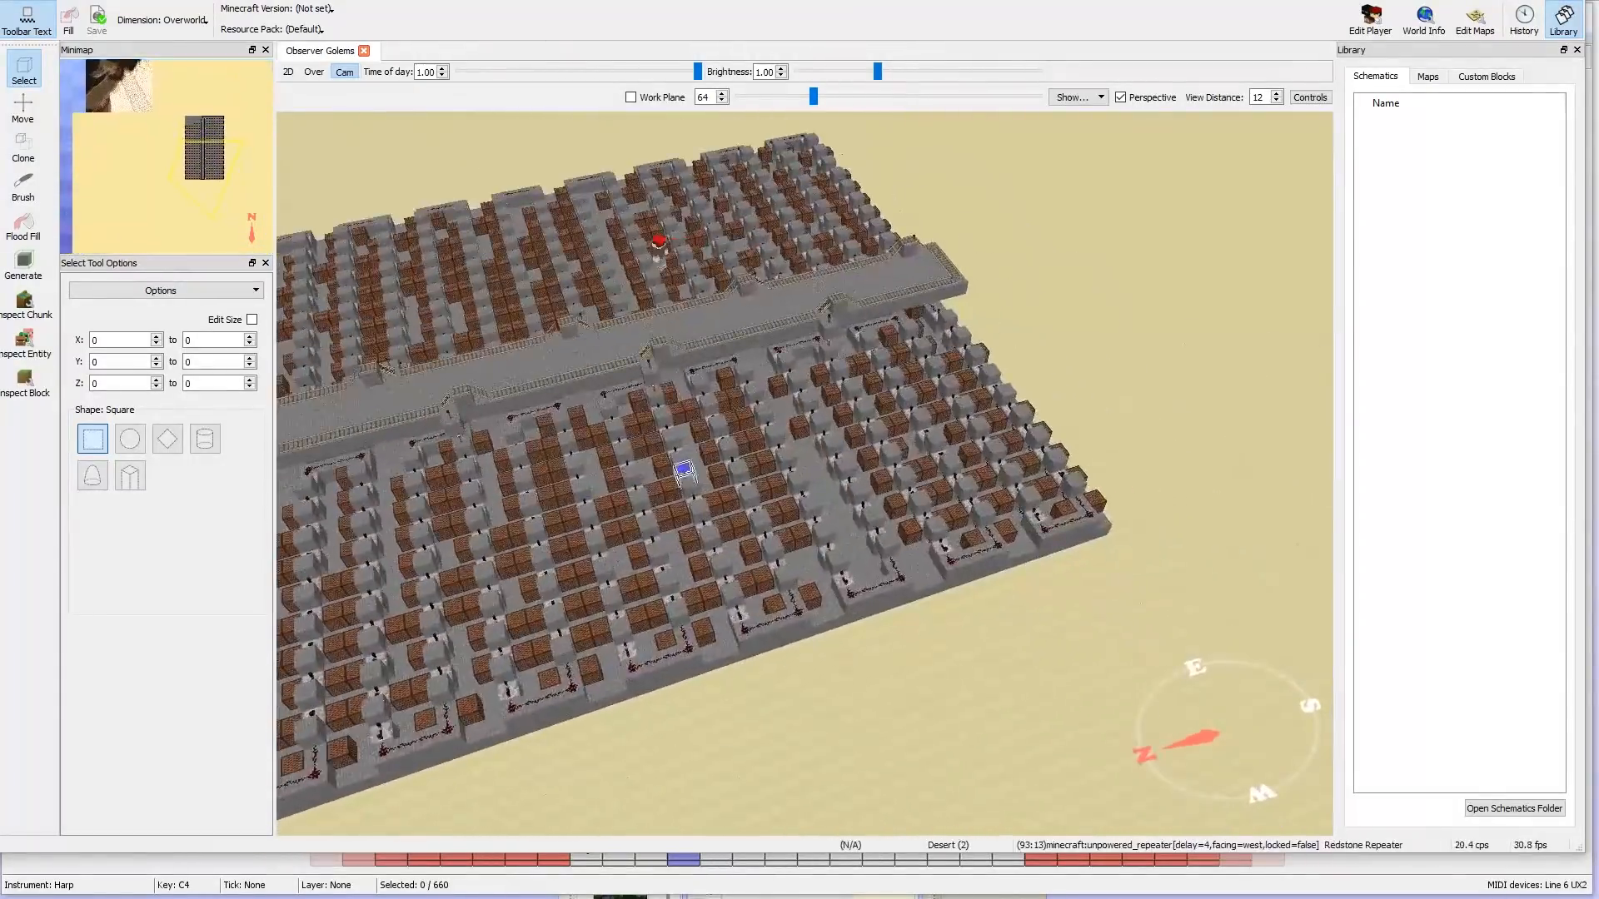
key("d")
key("s")
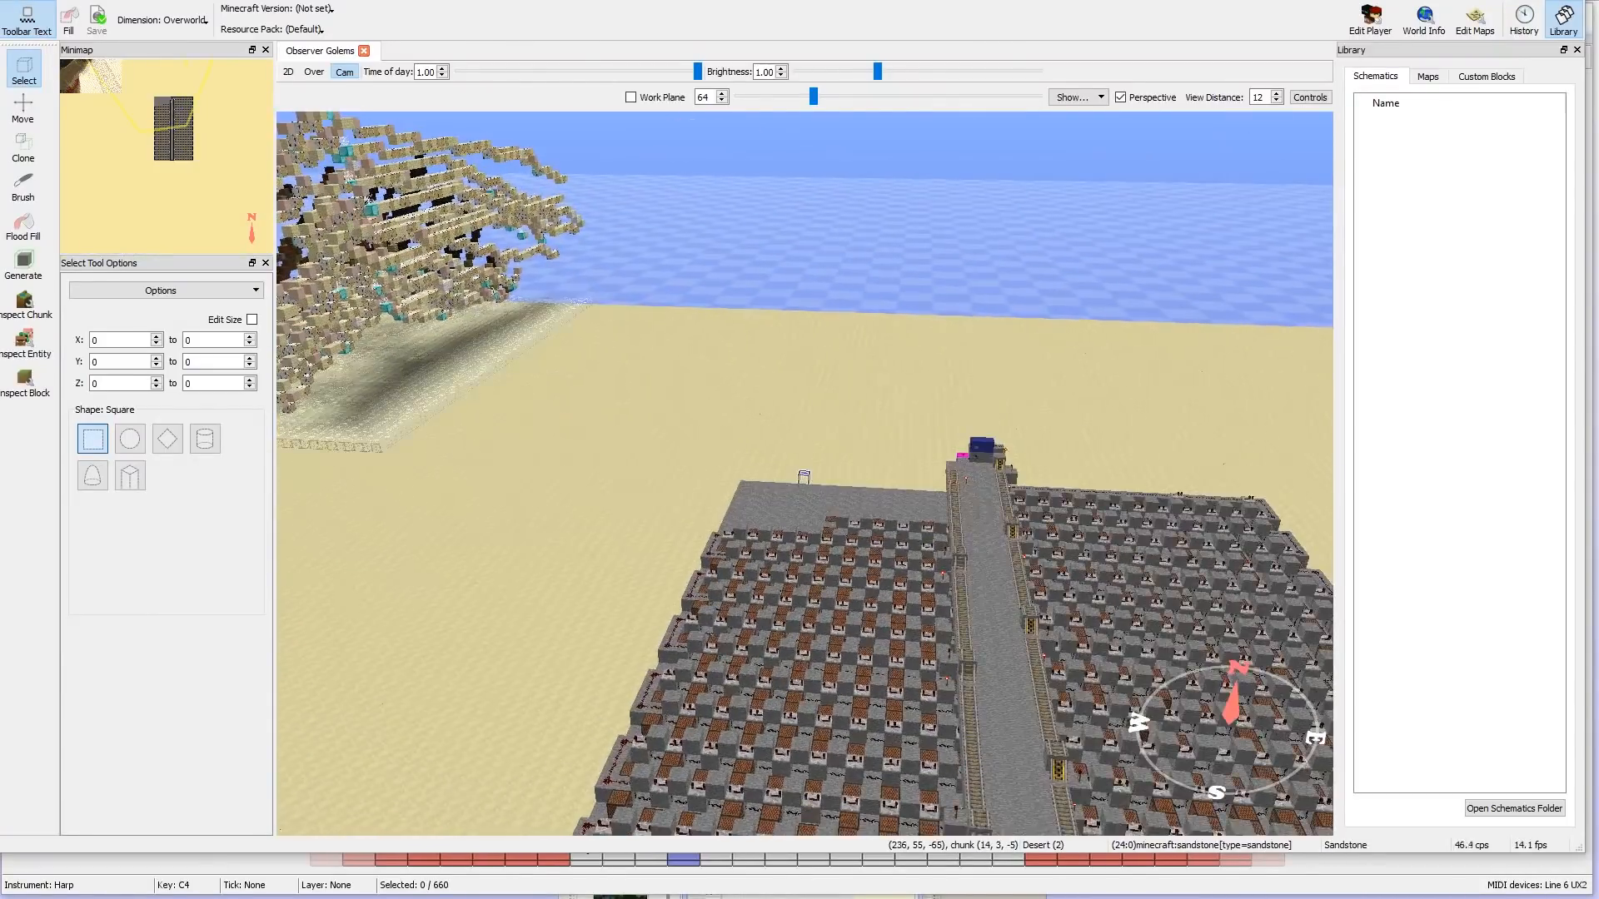
key("s")
right_click(804, 474)
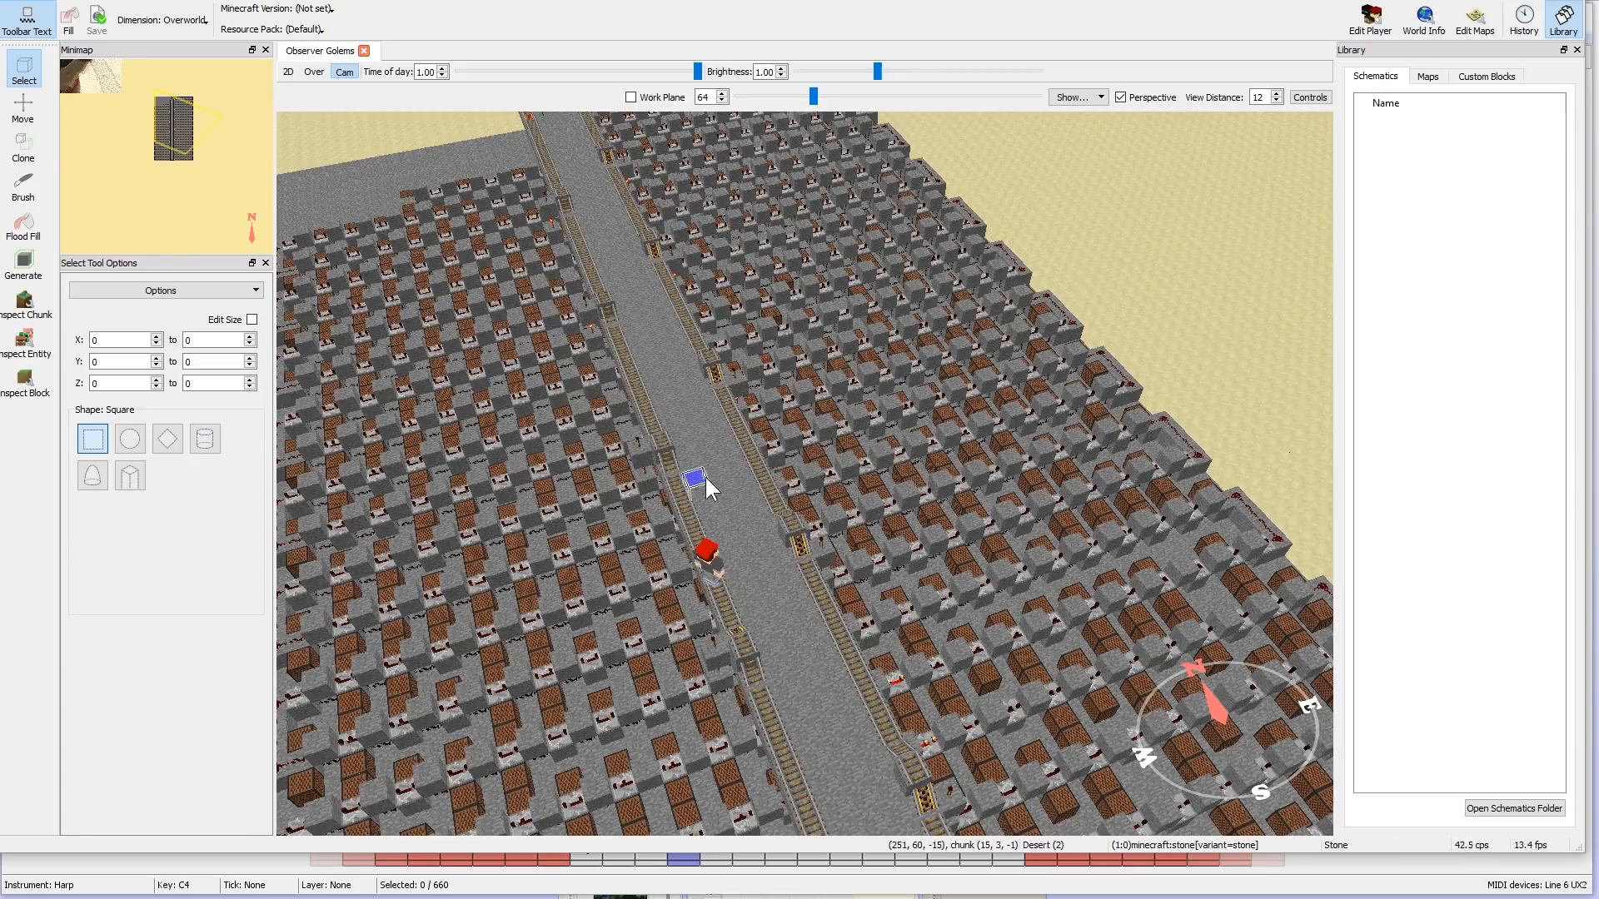
right_click(736, 465)
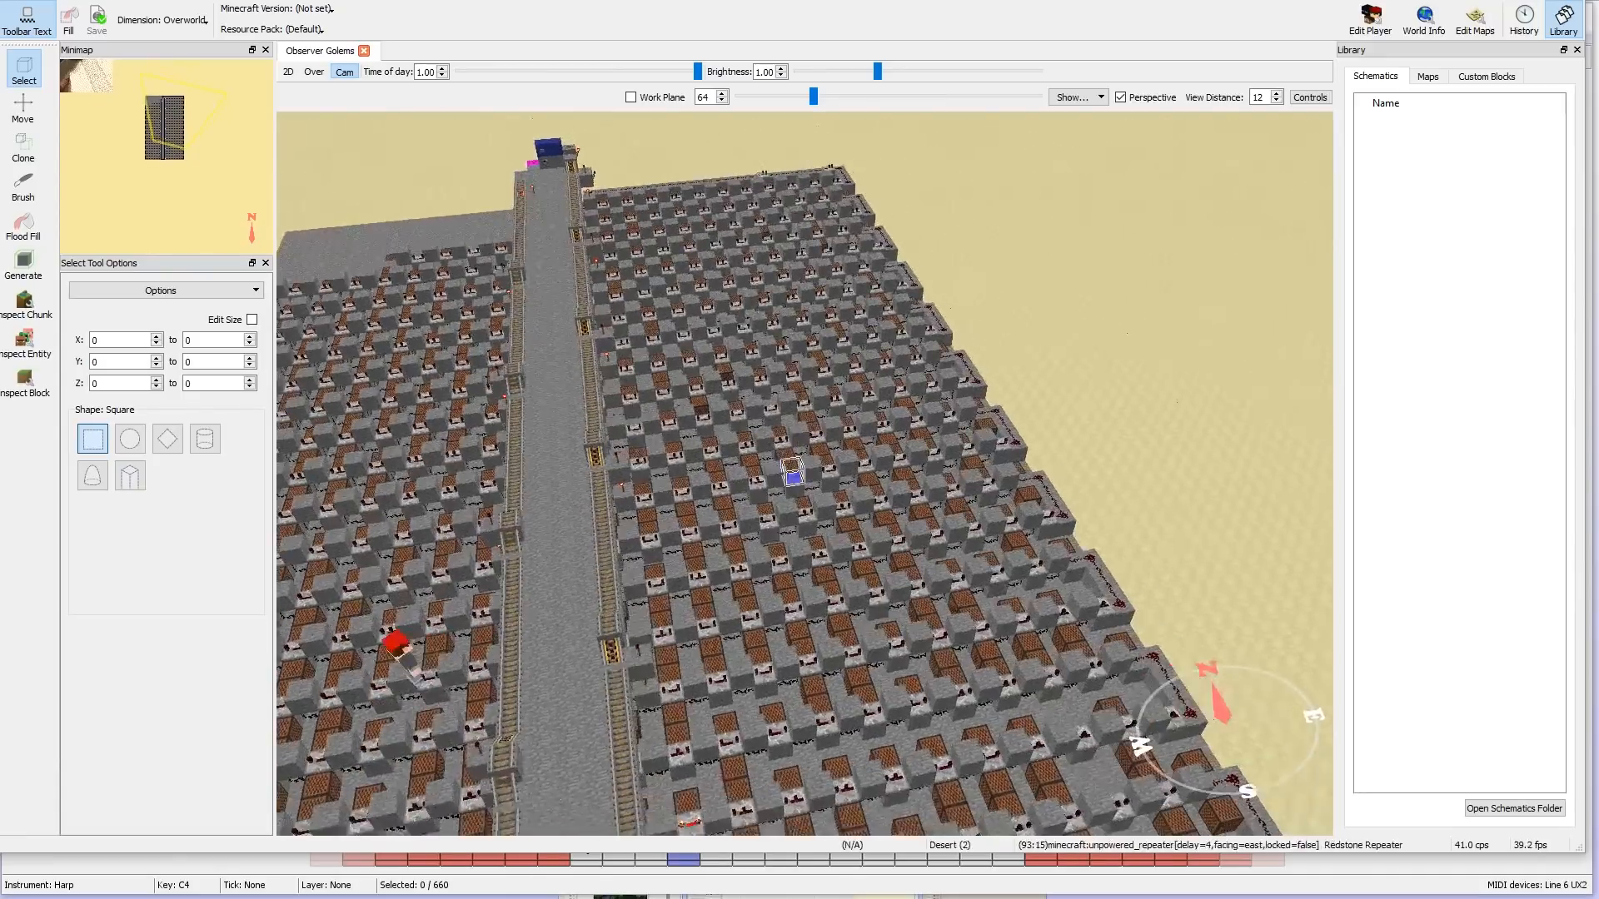
key("s")
right_click(804, 474)
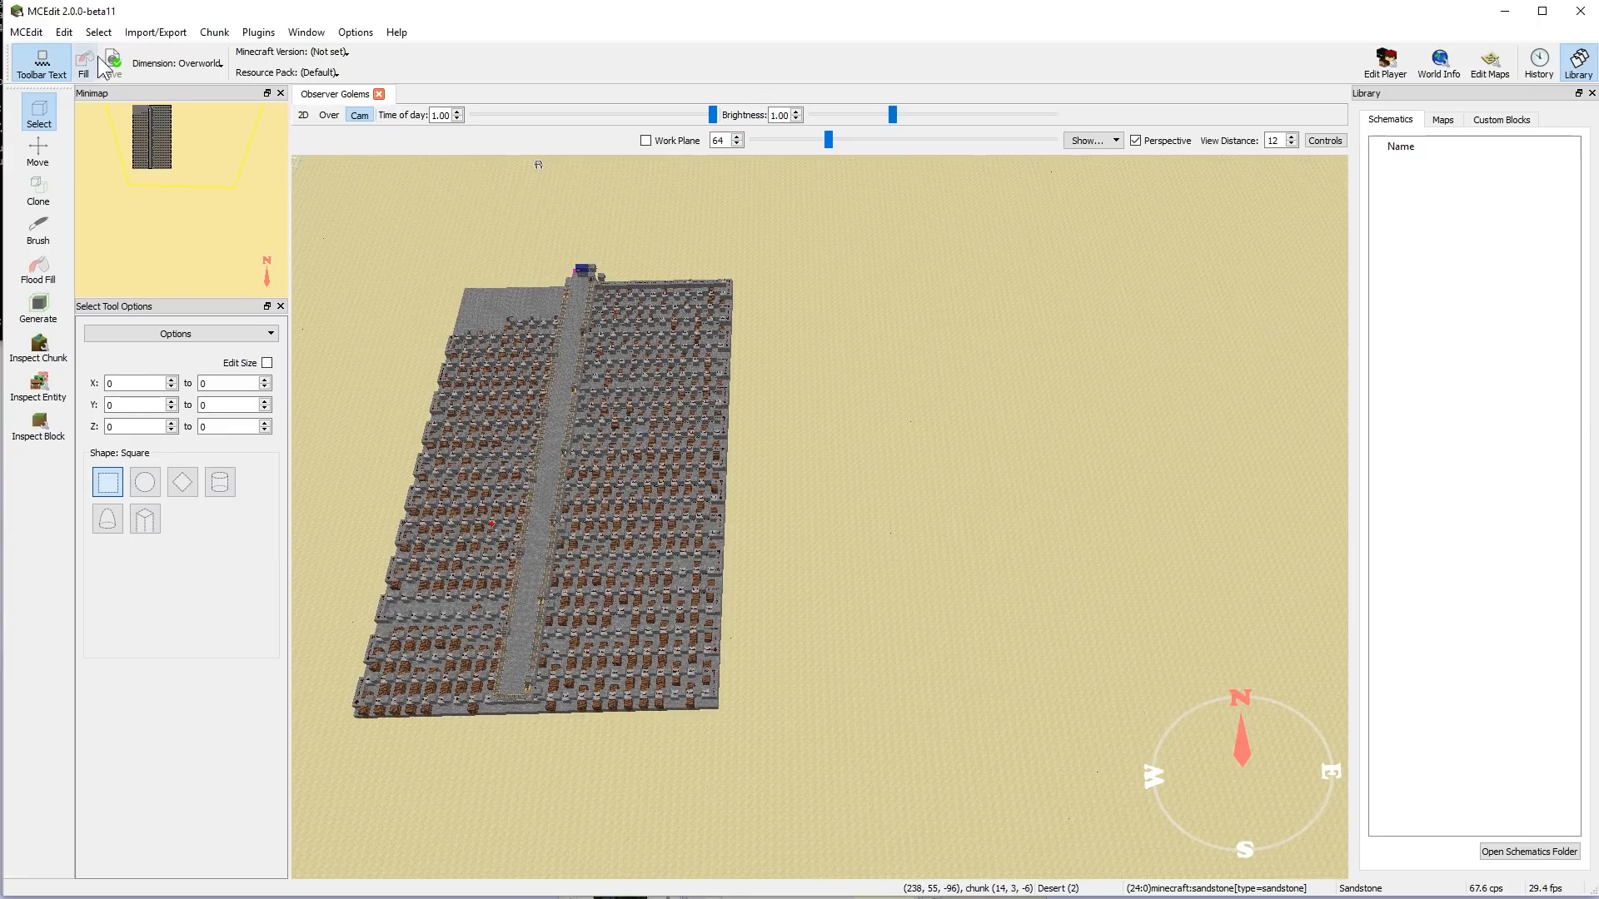
- Import song.schematic from the Downloads folder into the Observer Golems world
left_click(160, 34)
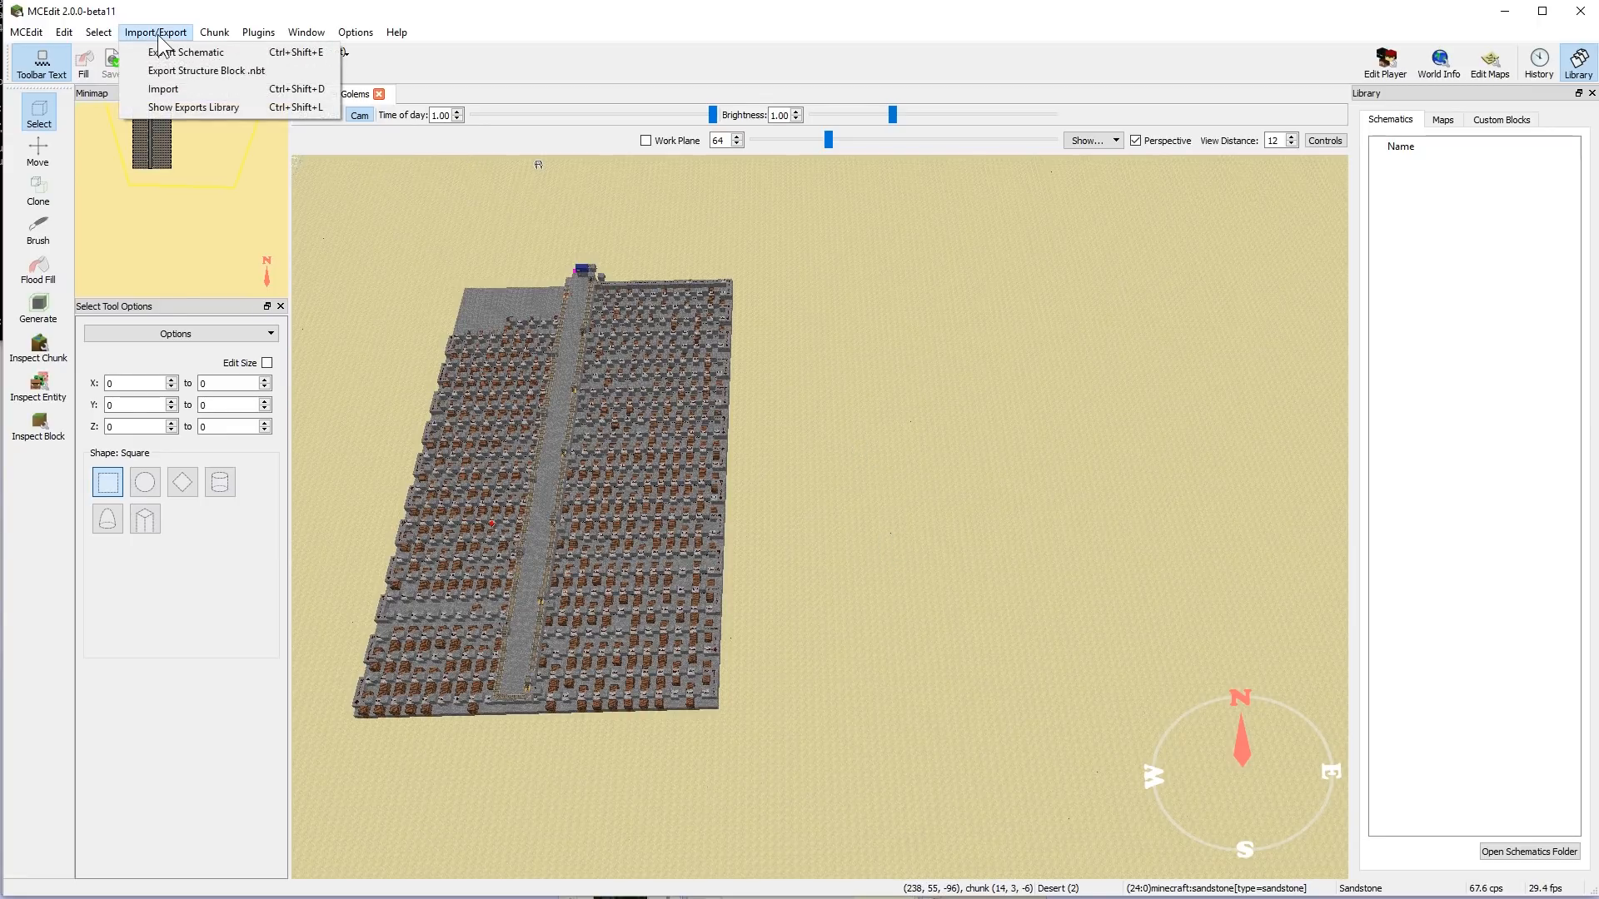
left_click(173, 90)
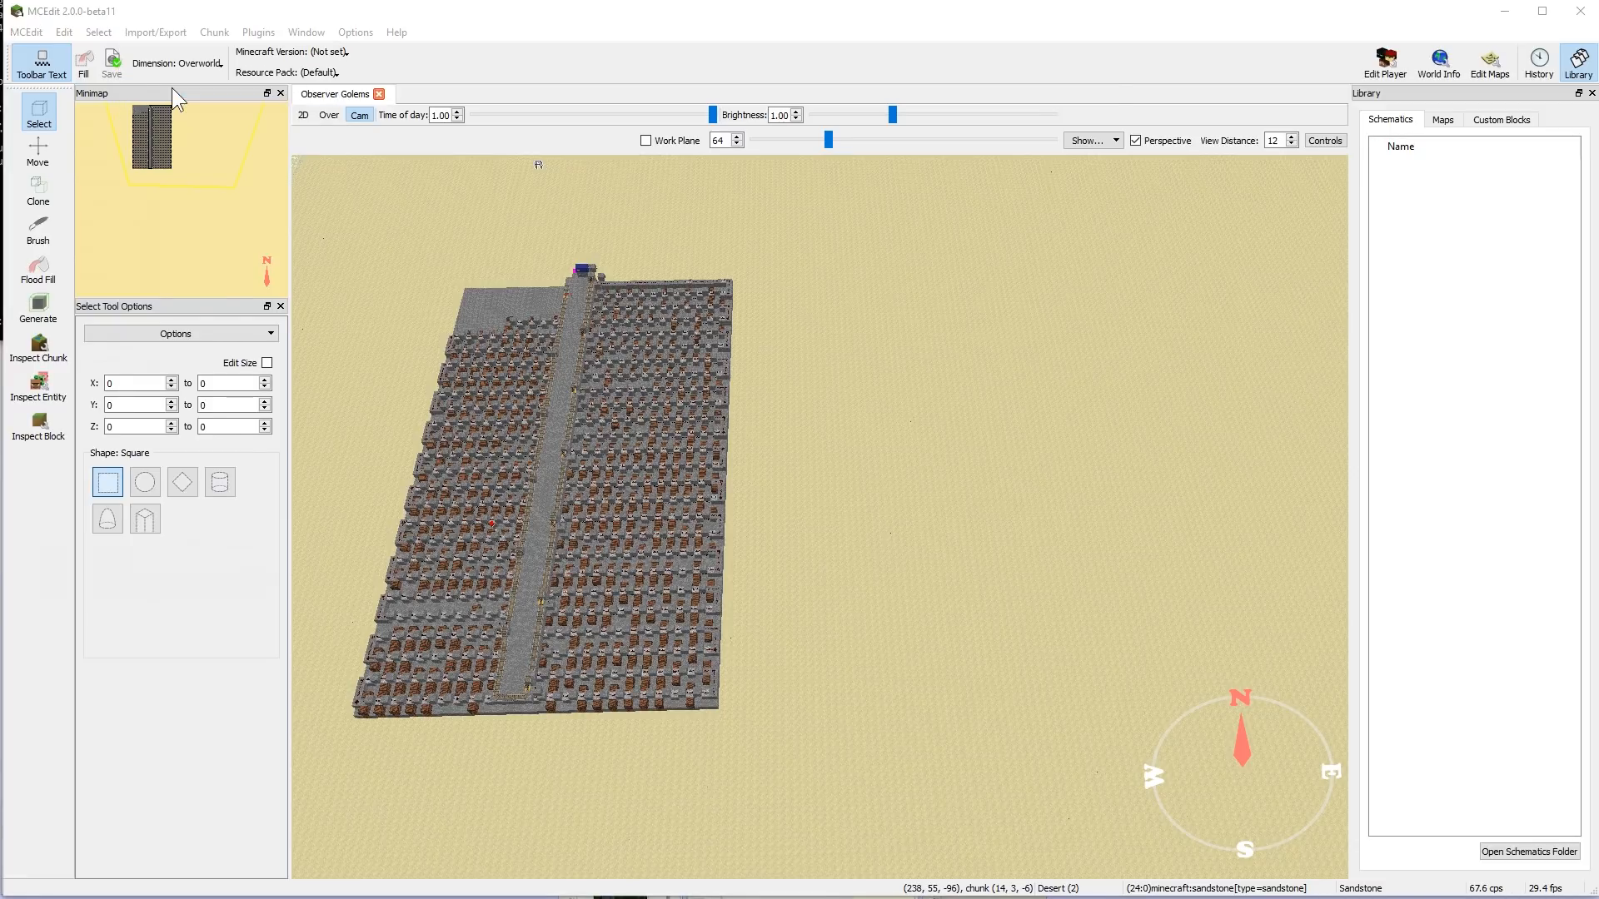
type("song")
key("Menu")
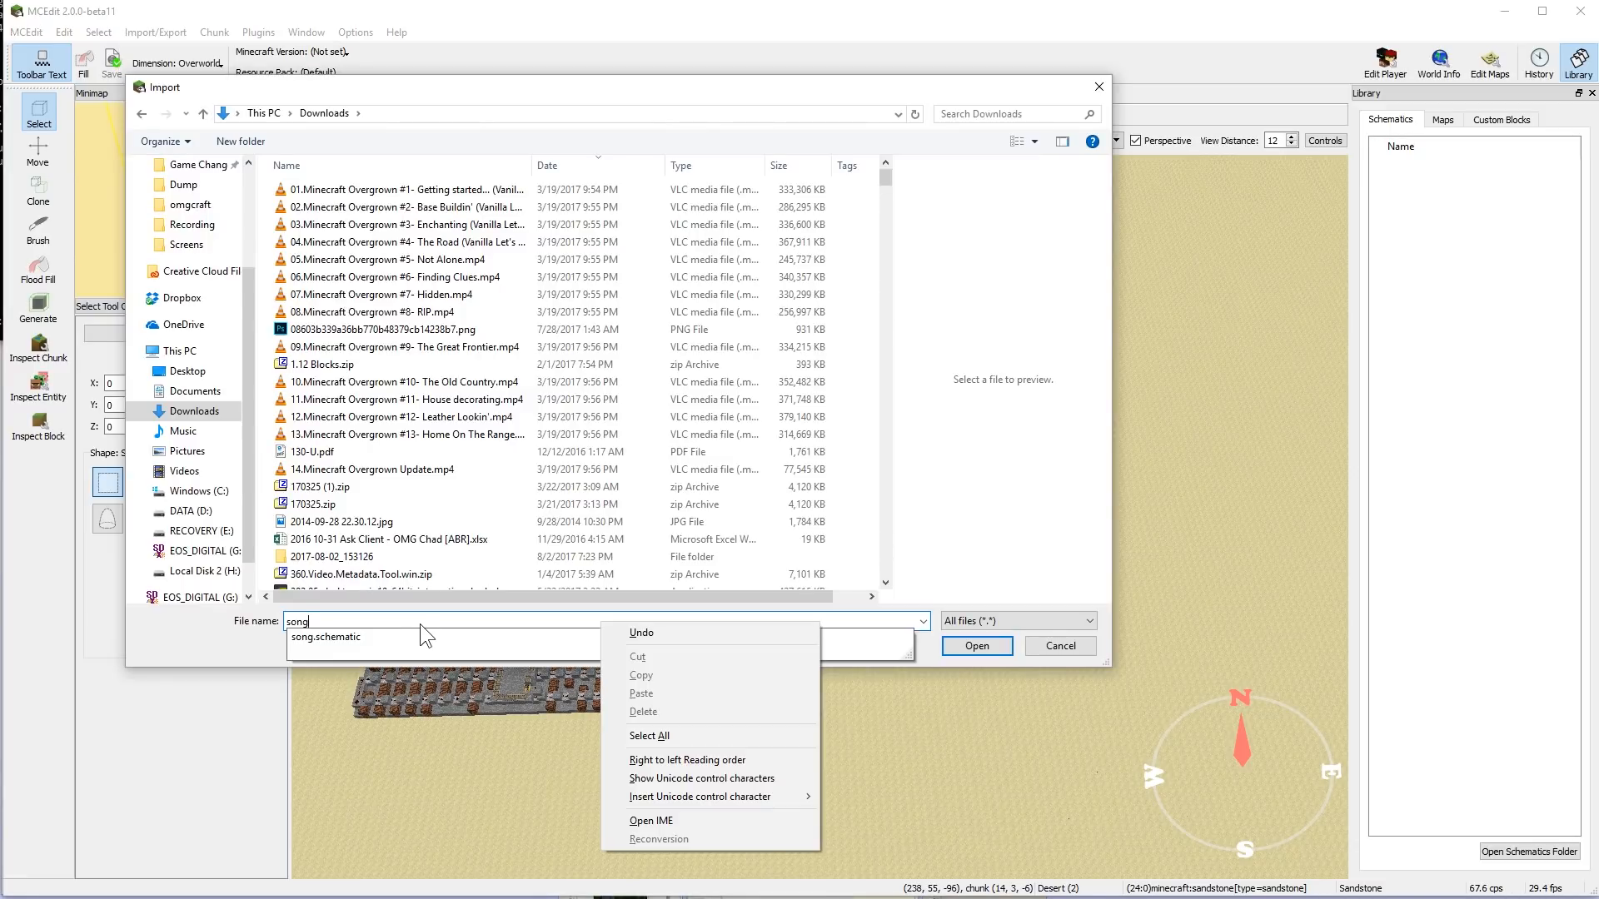
left_click(323, 637)
left_click(323, 636)
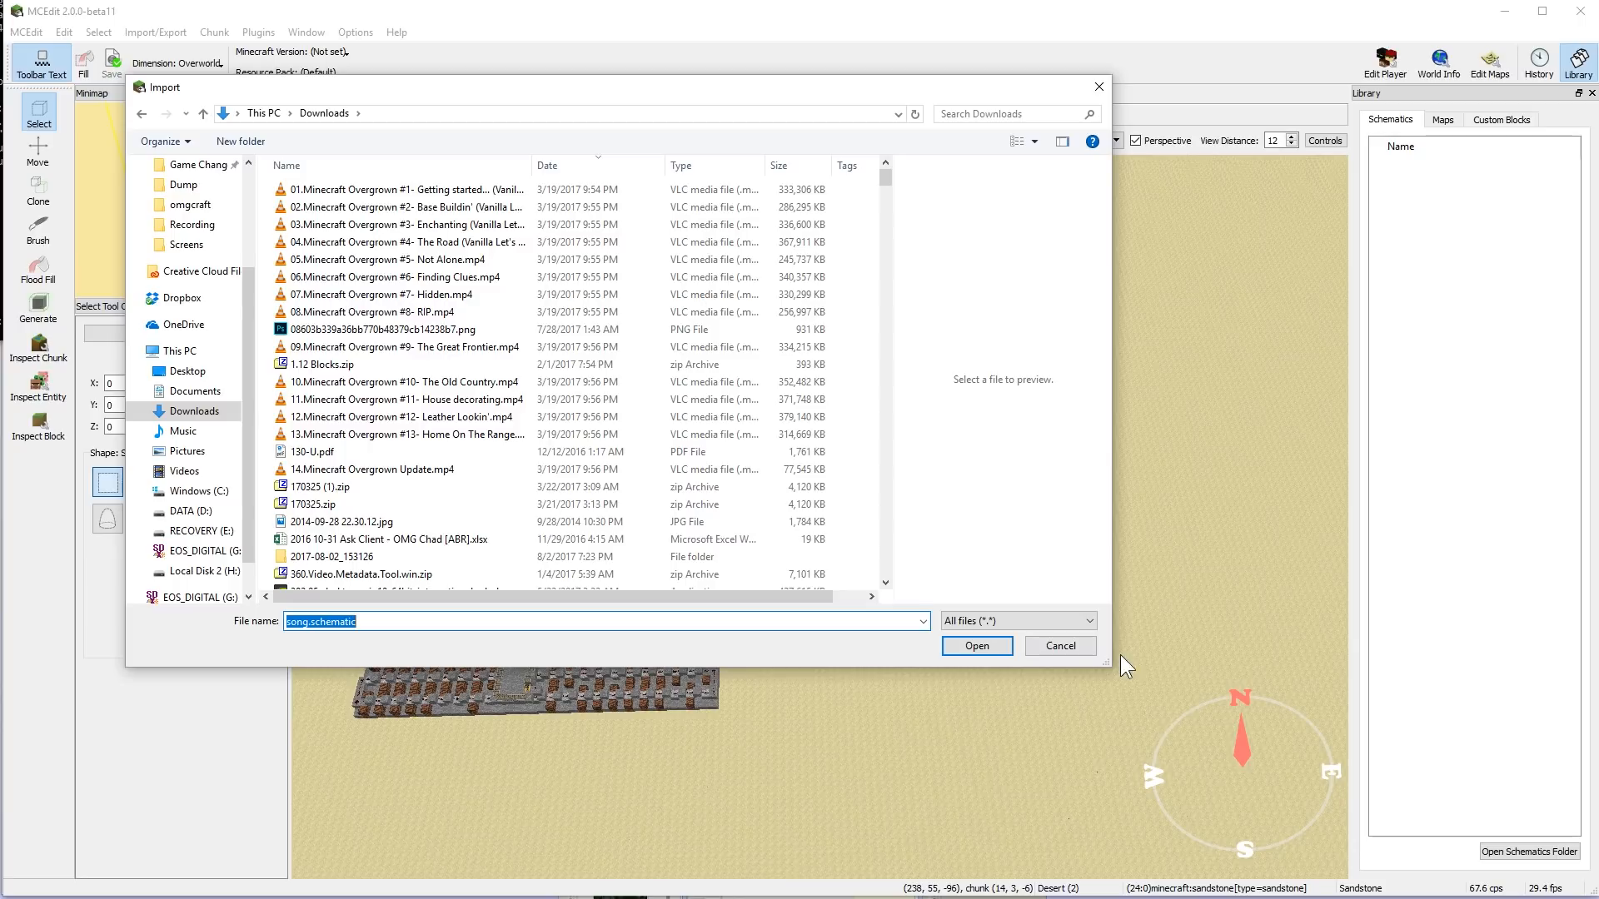
left_click(975, 647)
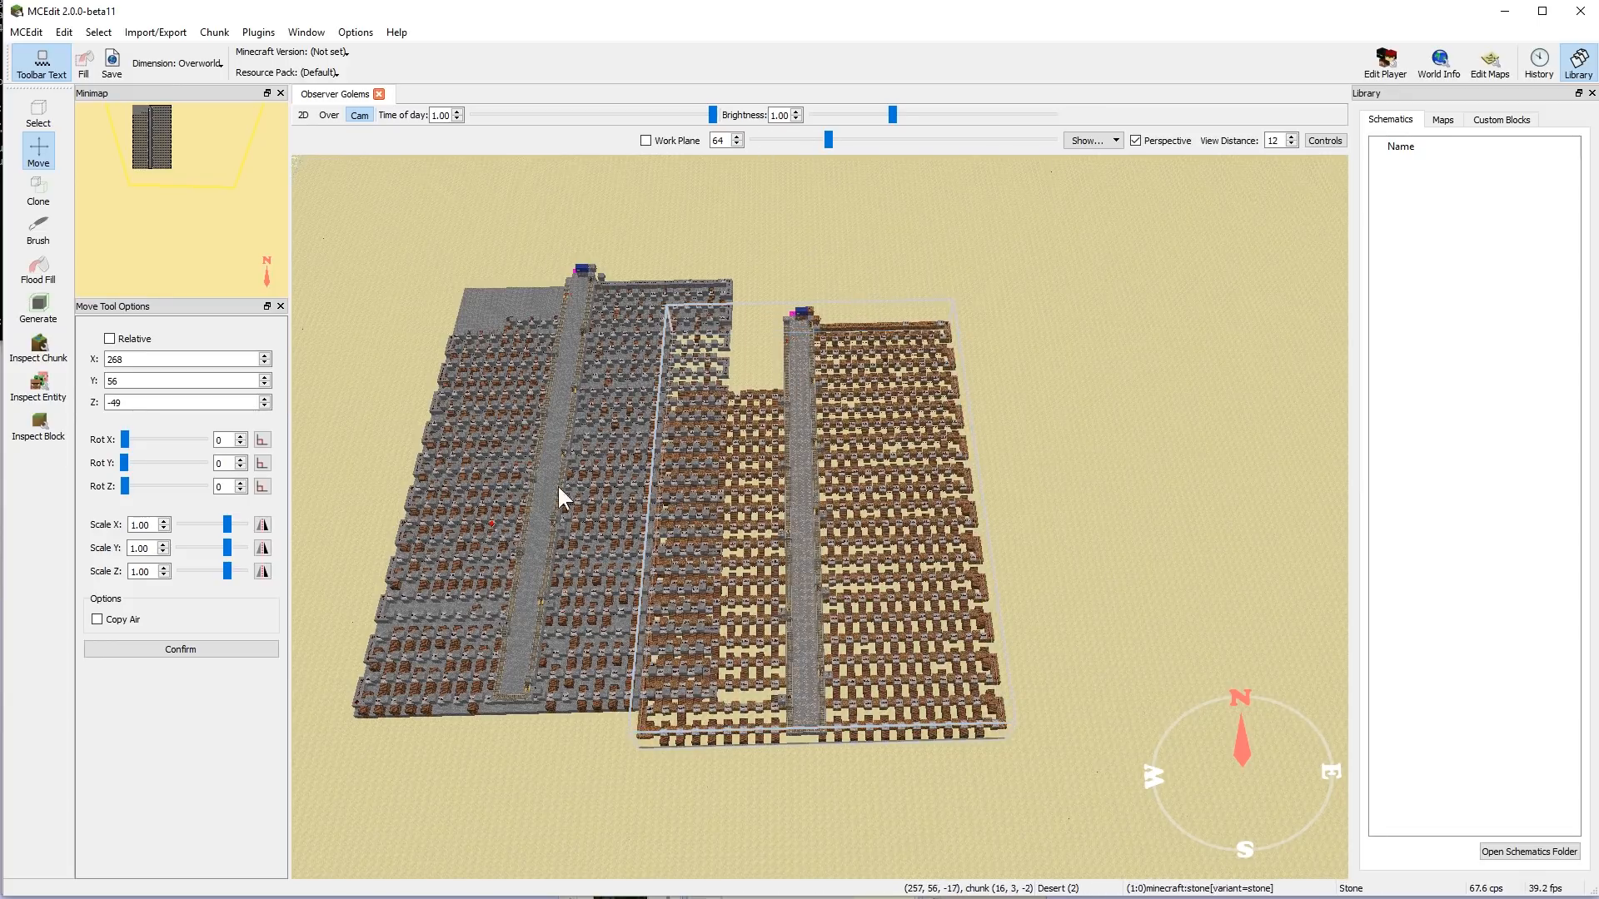
- Move the imported song beside the existing stone build, to X 279, Y 56, Z -54
left_click_drag(781, 511, 997, 701)
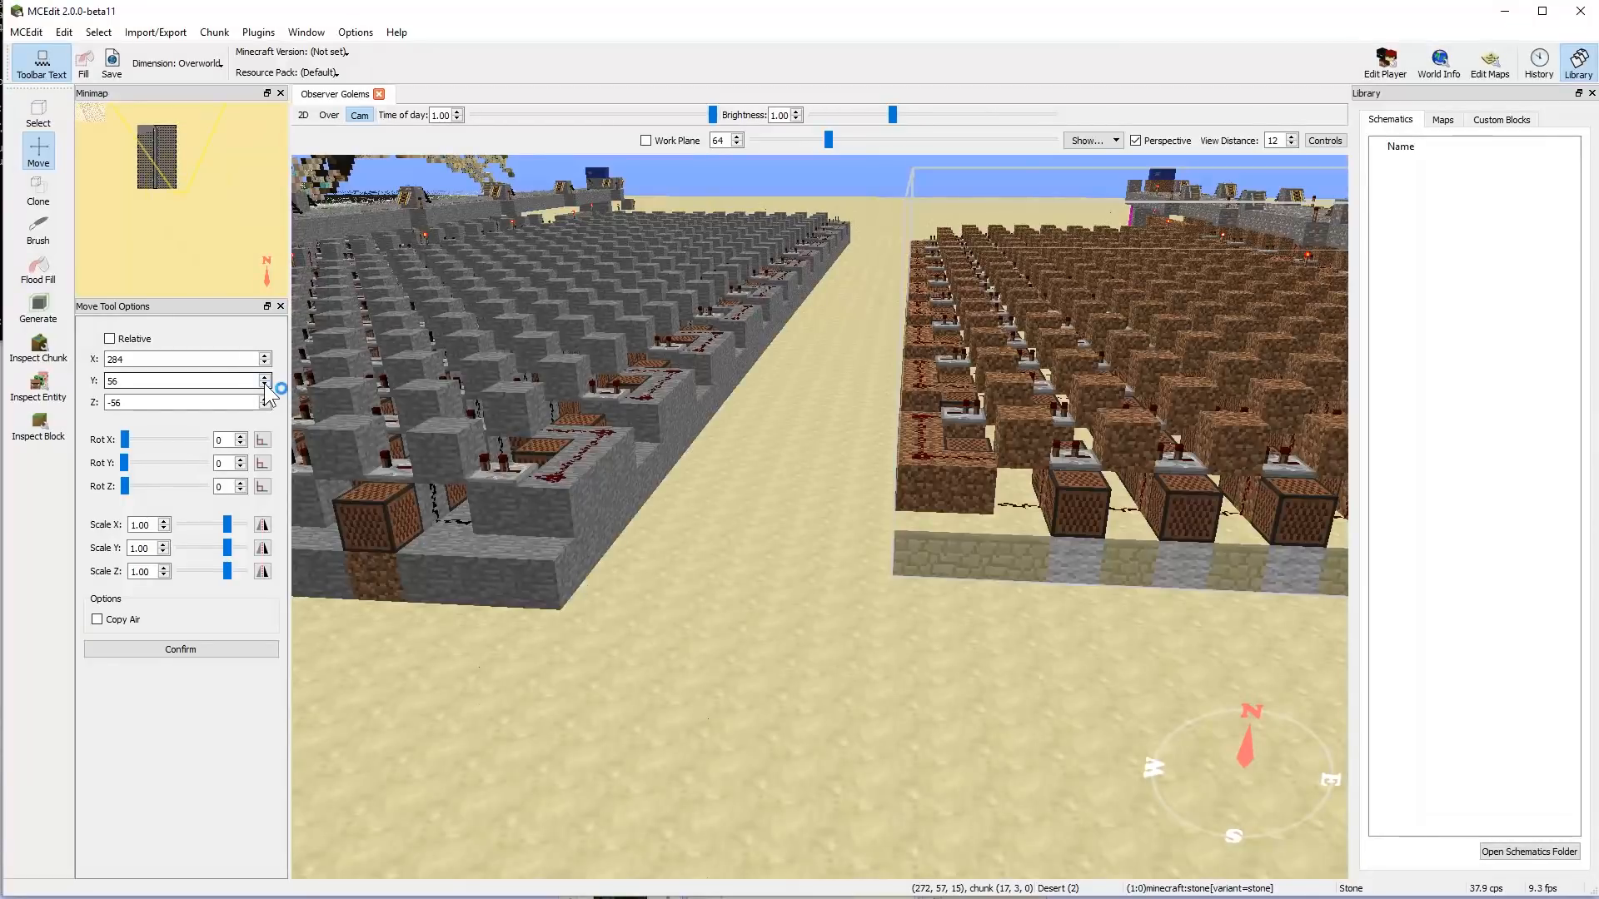
left_click(264, 385)
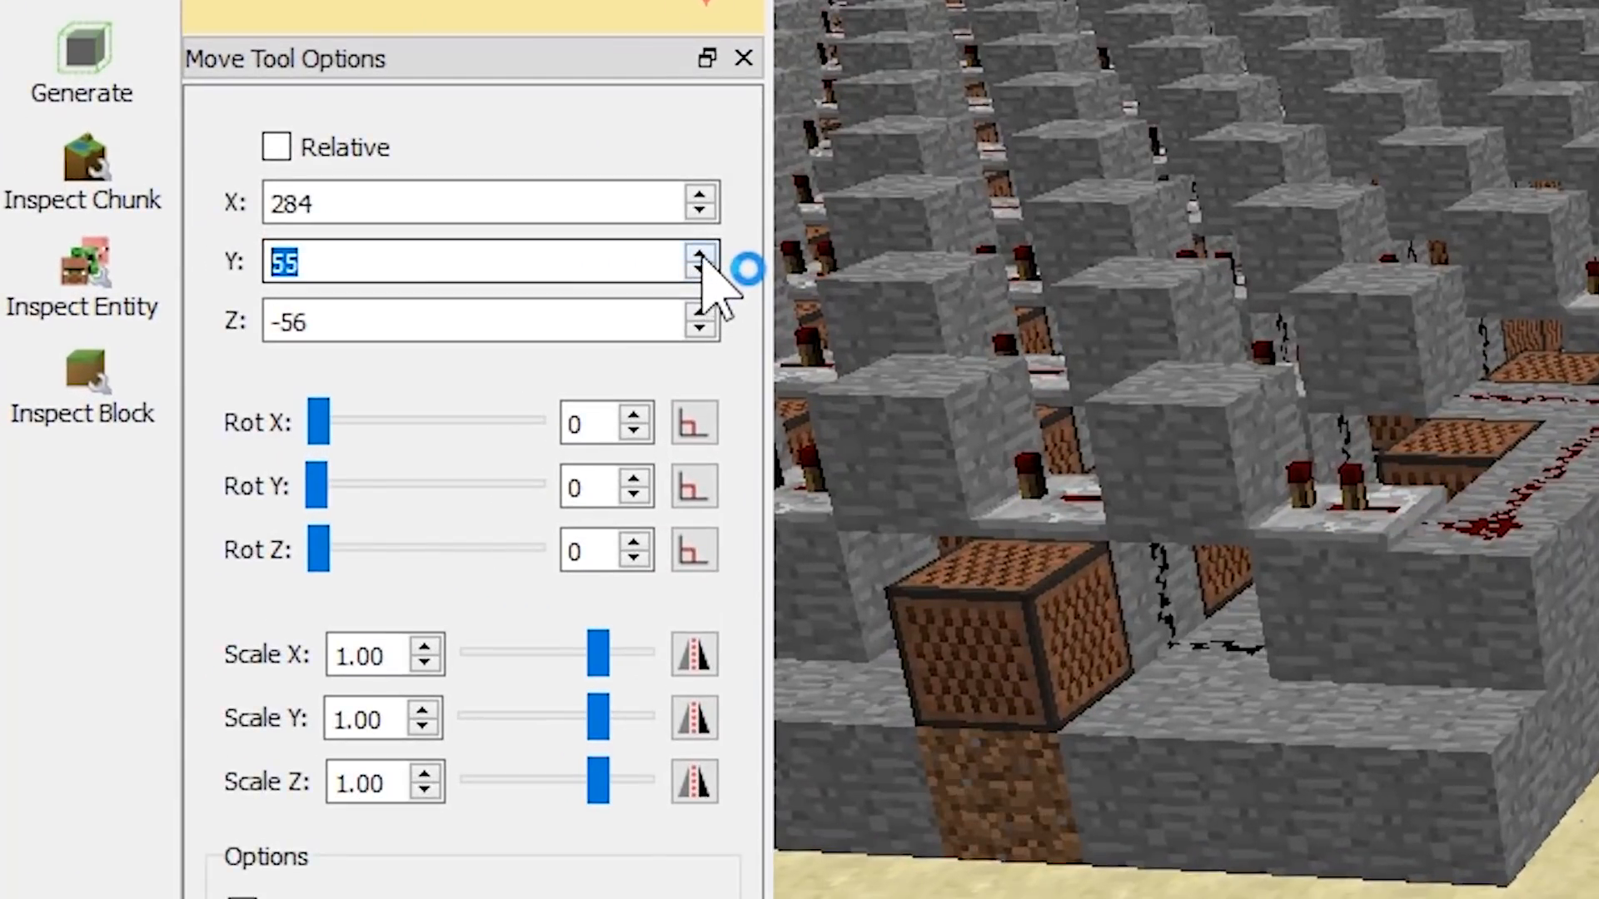
left_click(266, 378)
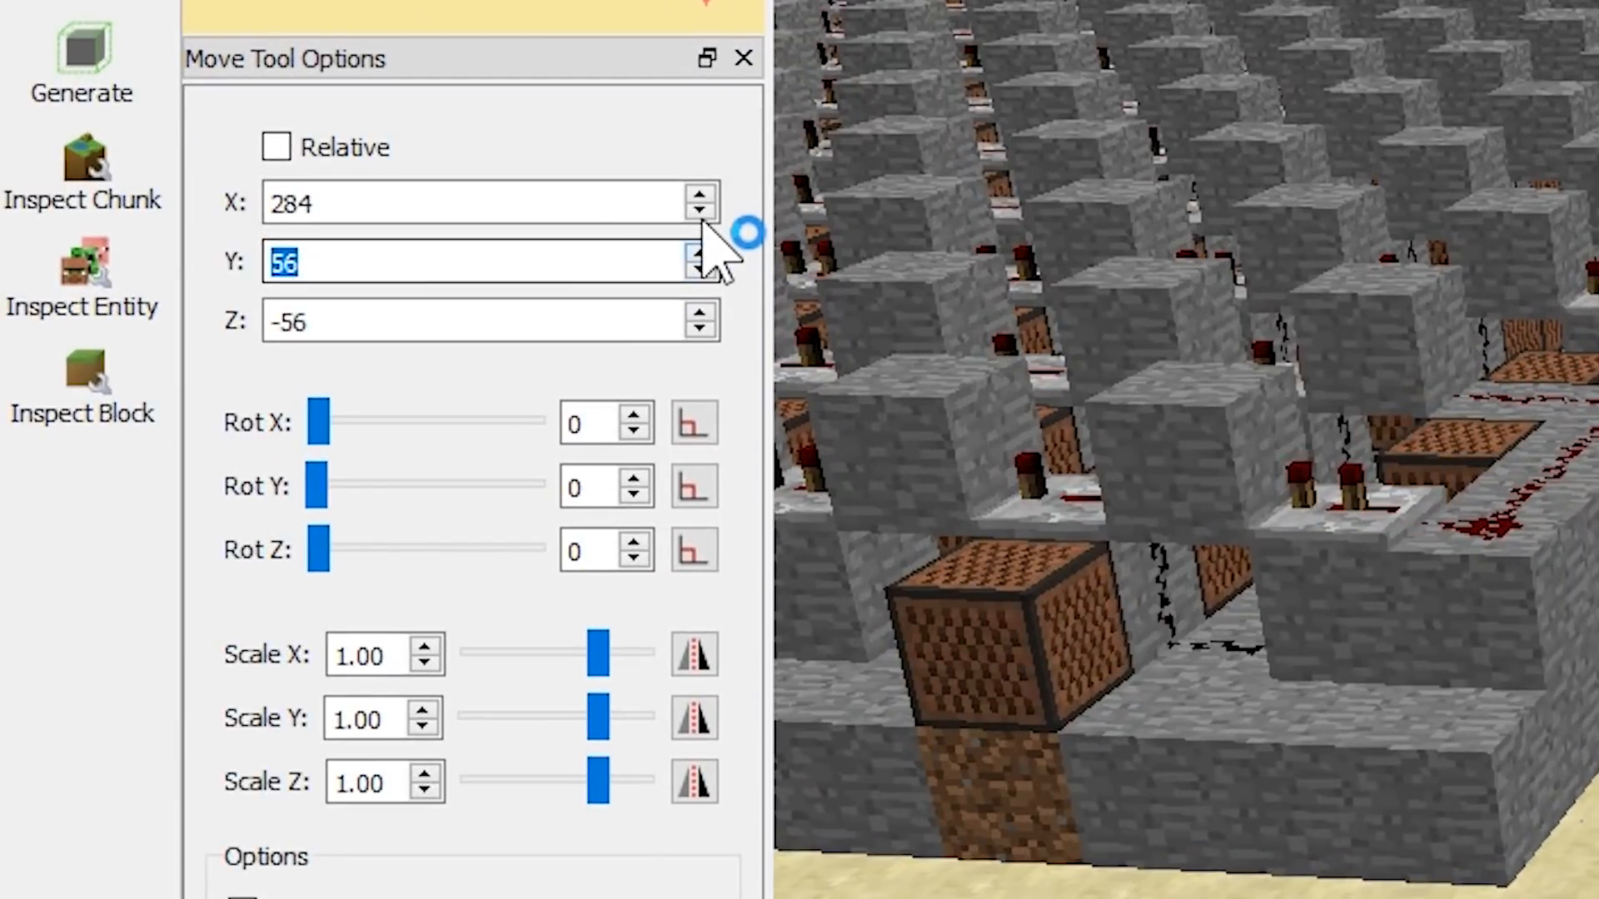
left_click(699, 212)
left_click(699, 213)
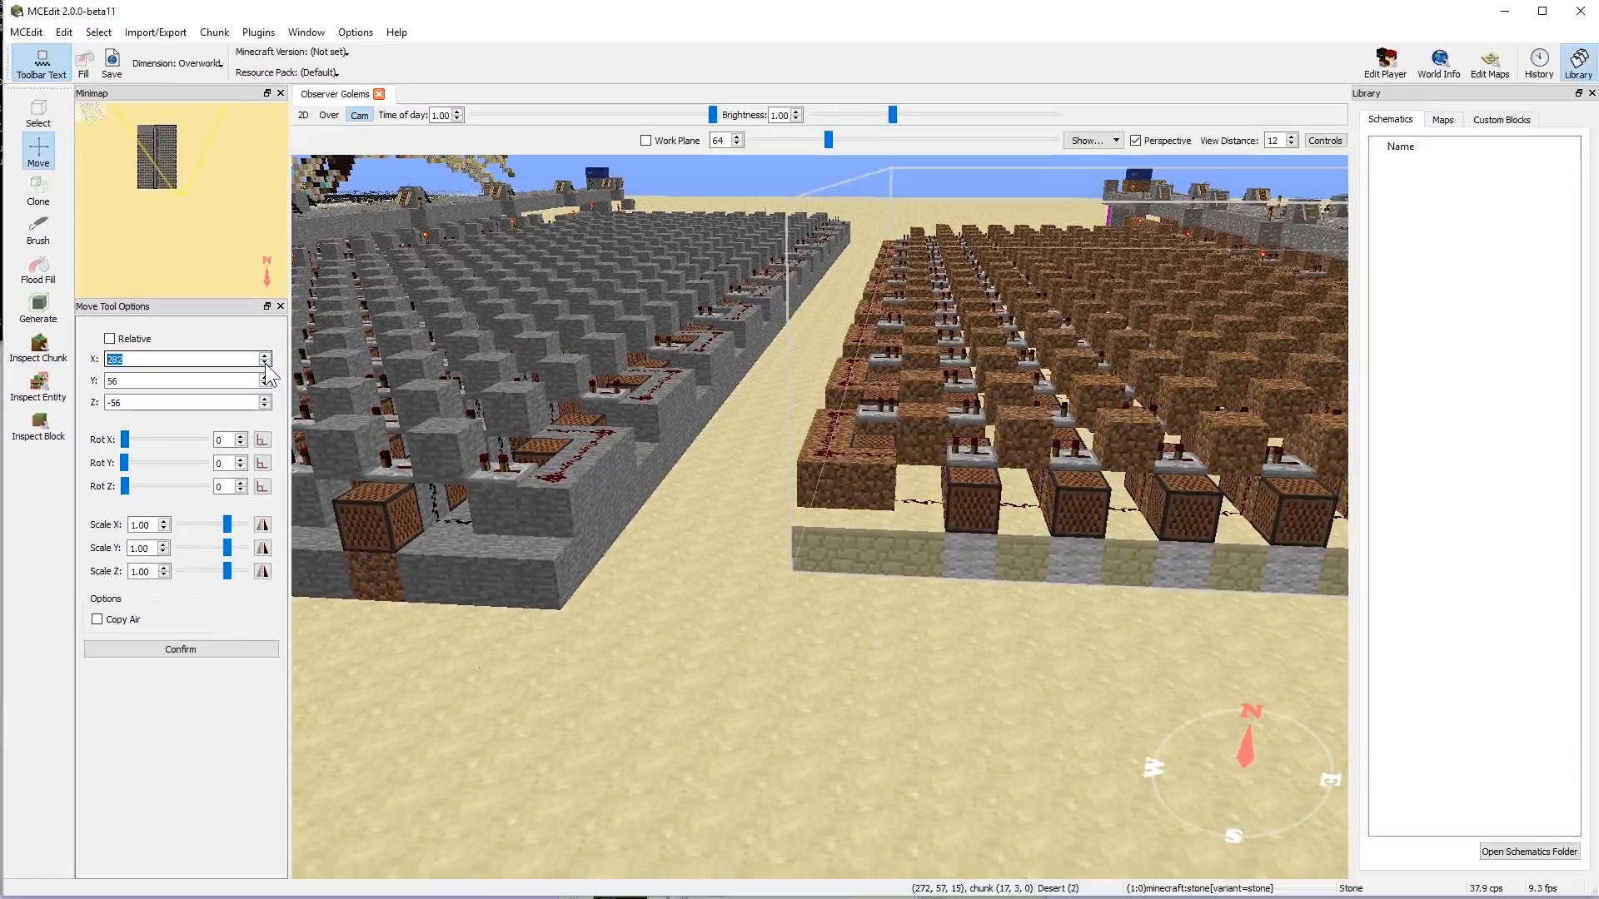
left_click(266, 364)
left_click(266, 364)
left_click(265, 363)
left_click(265, 399)
left_click(264, 399)
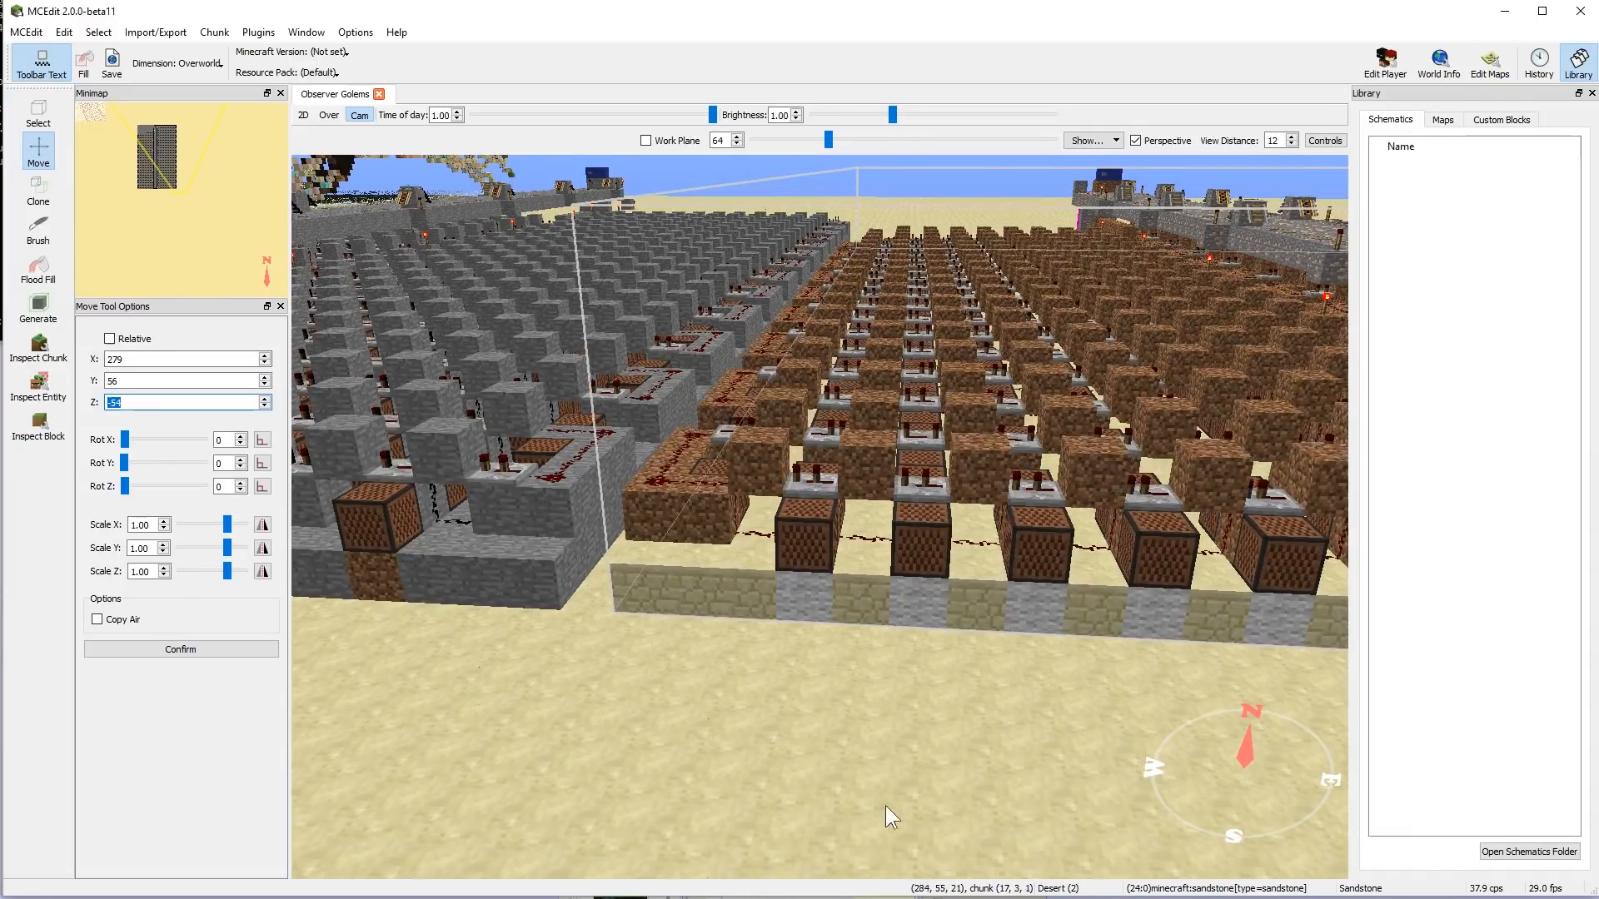
- Check the song's alignment with the stone build, confirm its placement and save the world
right_click(892, 817)
key("a")
right_click(712, 746)
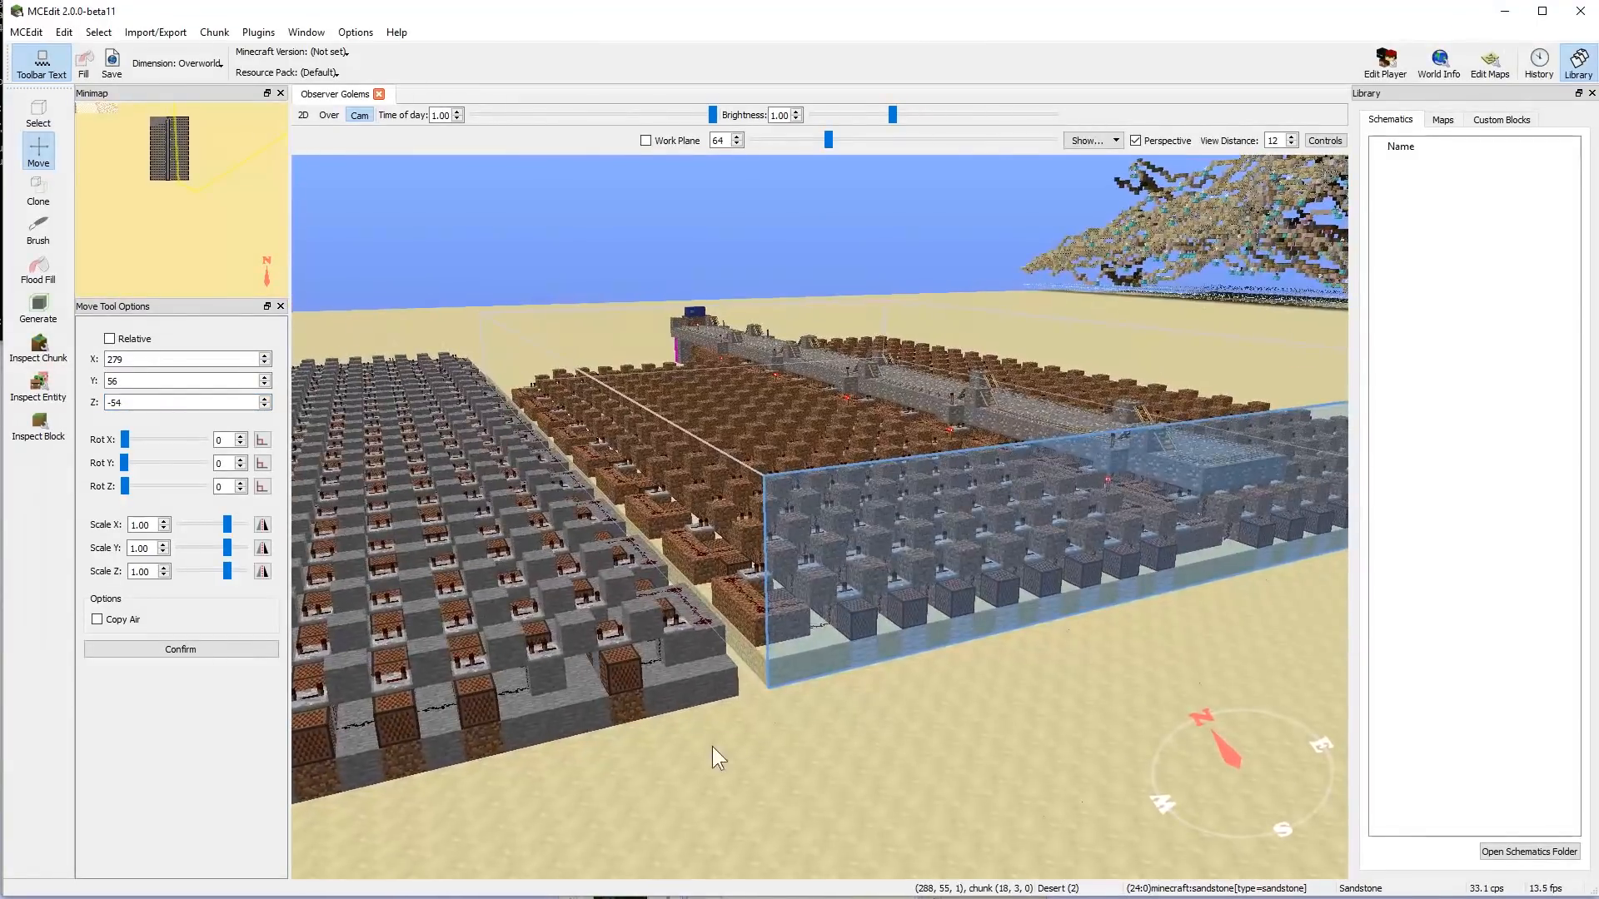
left_click(201, 651)
left_click(26, 31)
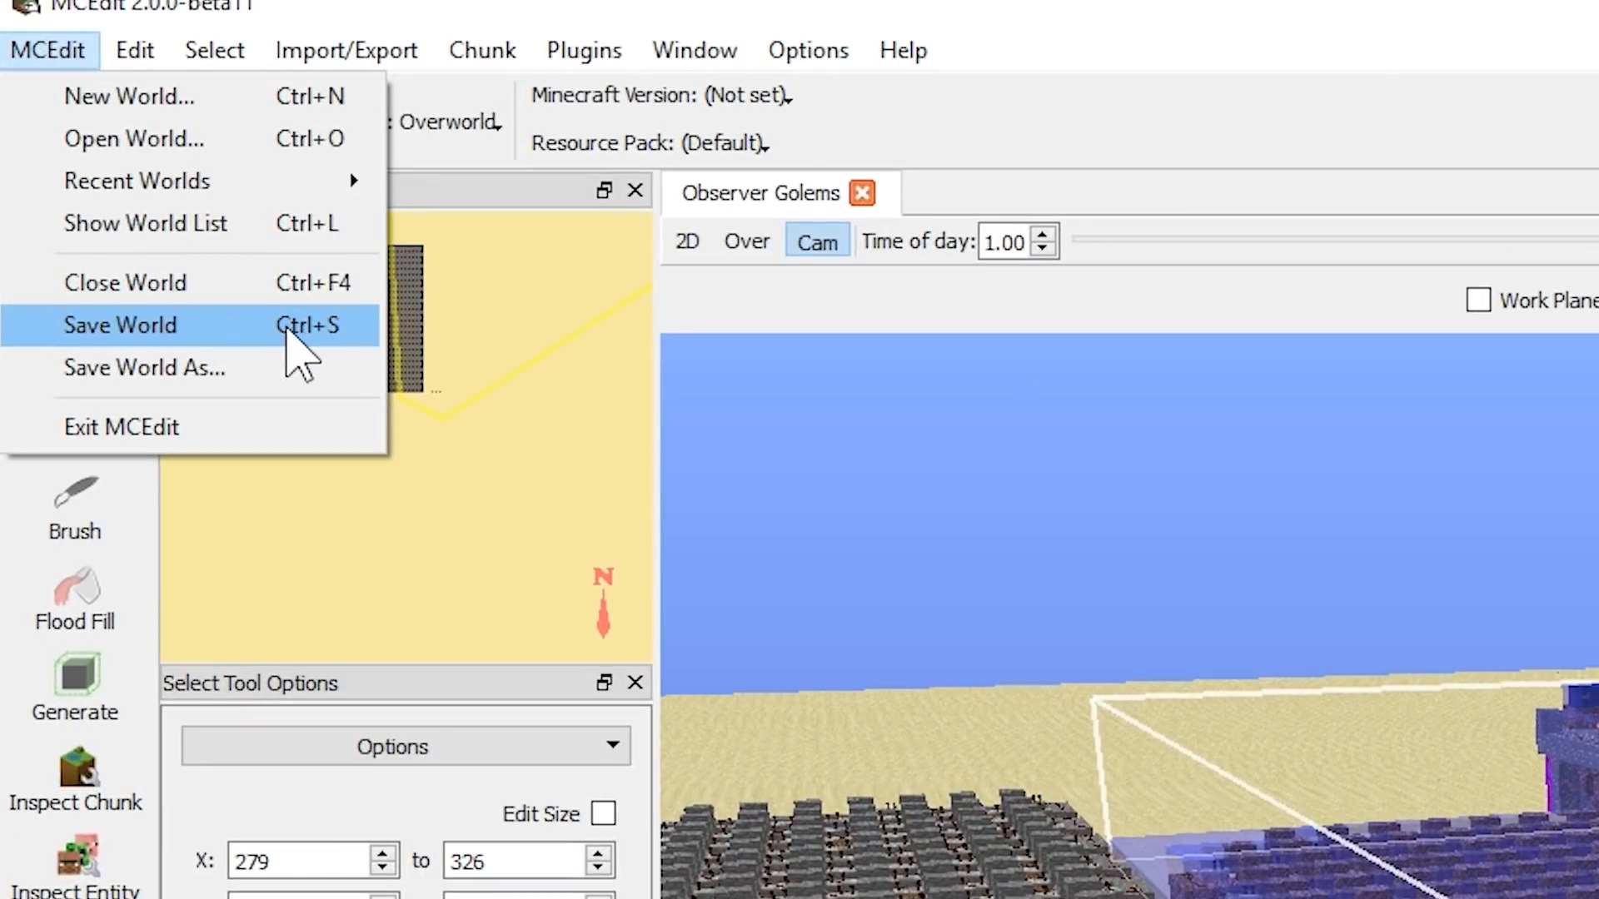
left_click(316, 326)
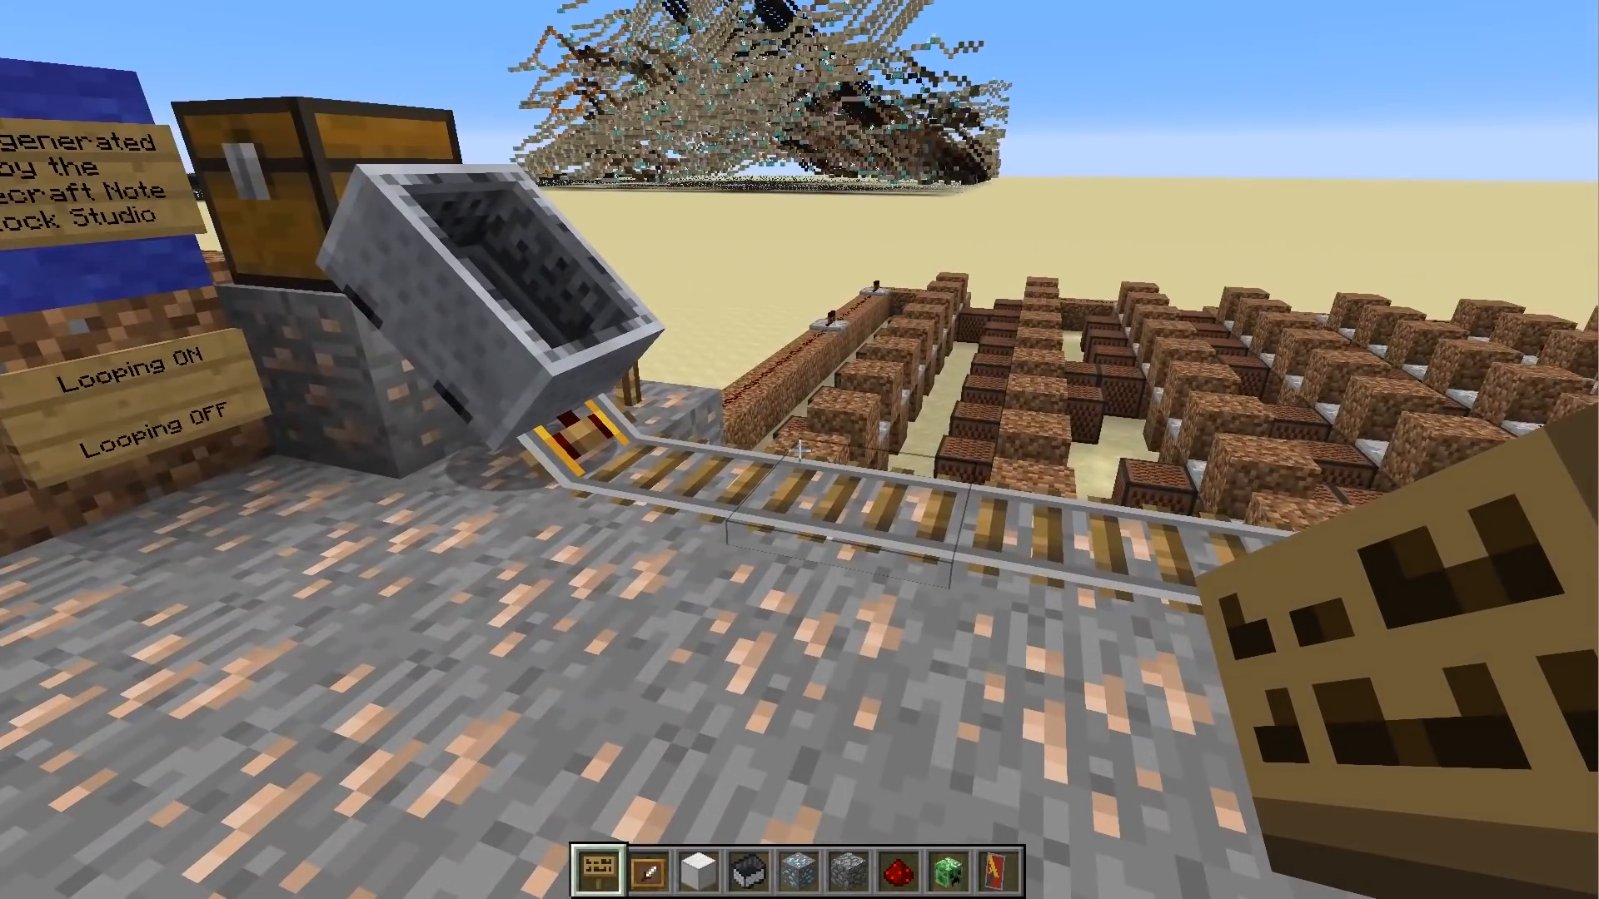
- In Minecraft, inspect the placed song's iron ore walkway, minecart track, dirt circuitry and the controls with the looping lever
key("w")
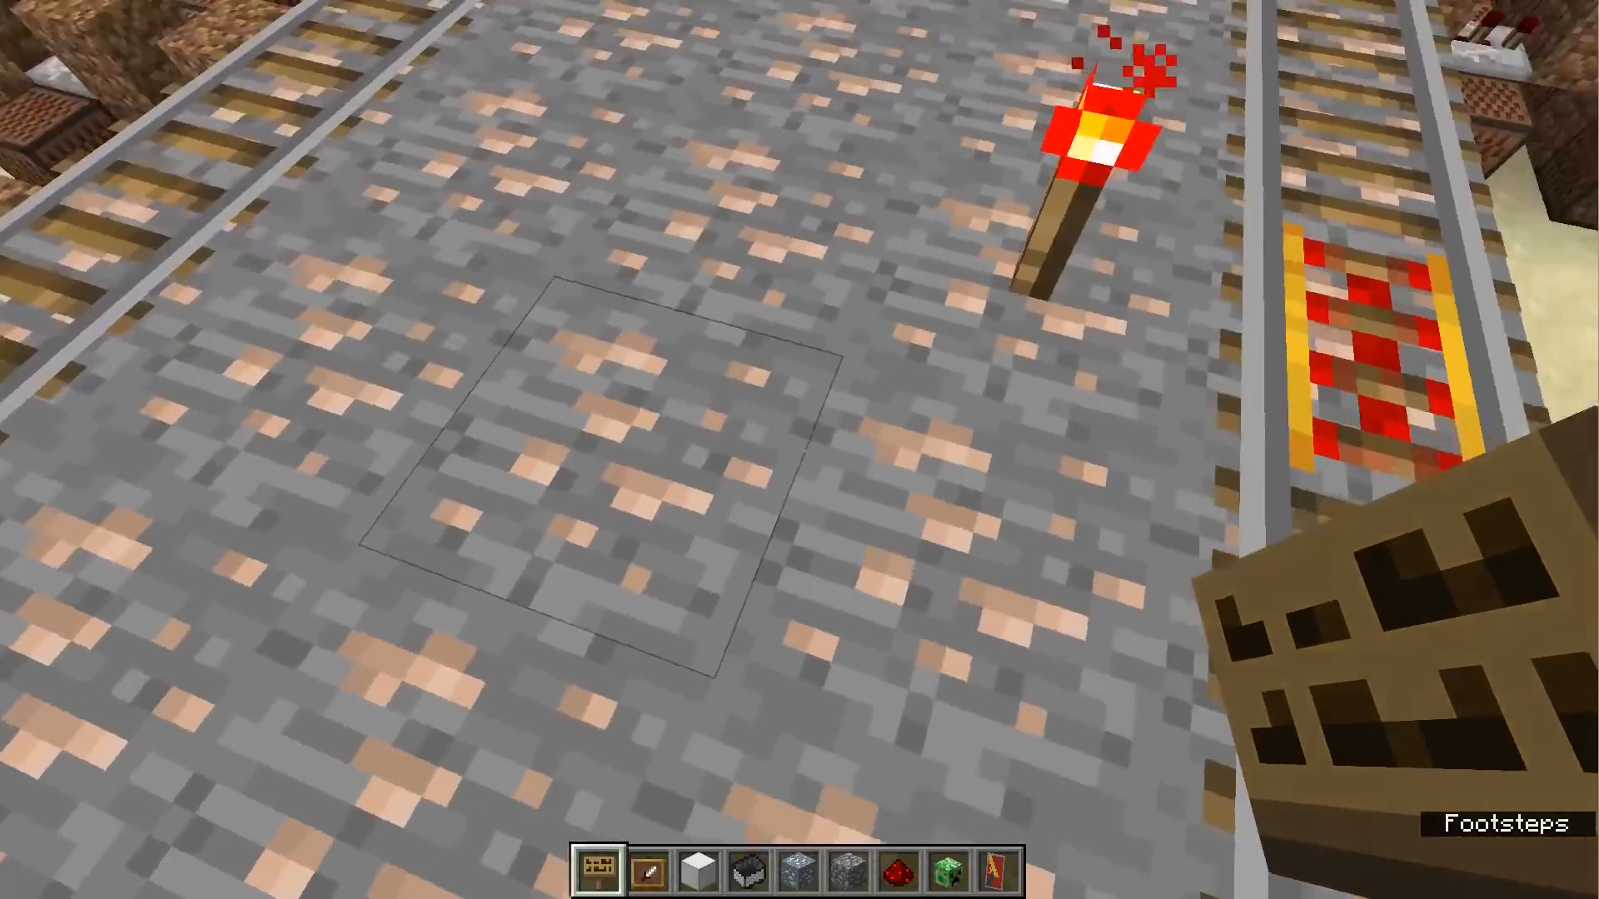
key("w")
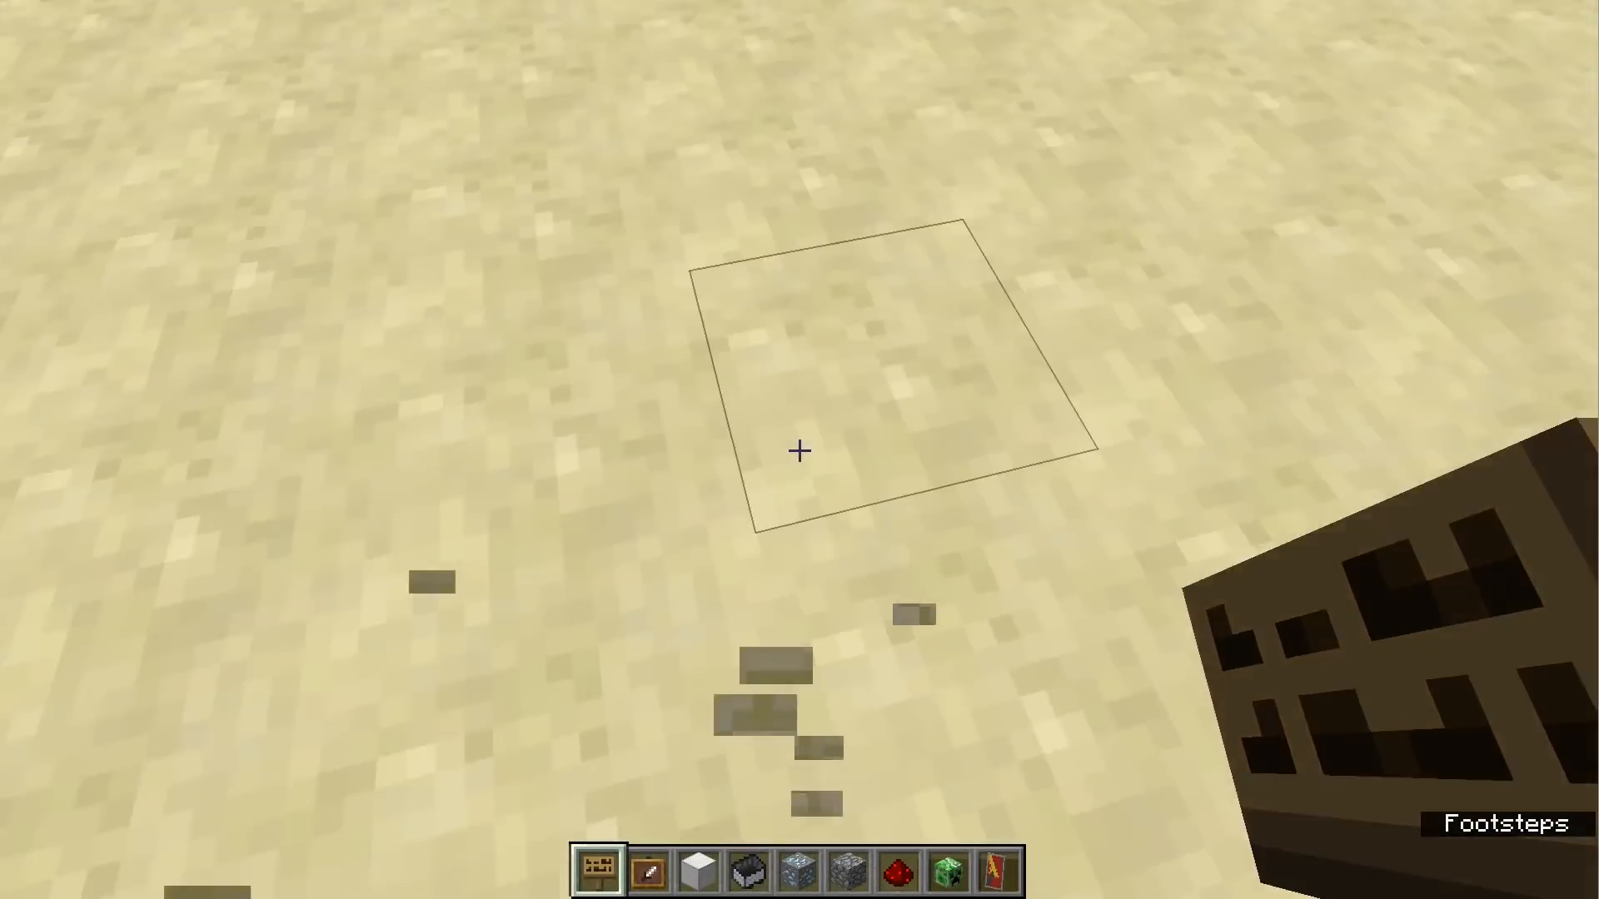
key("w")
key("space")
key("w")
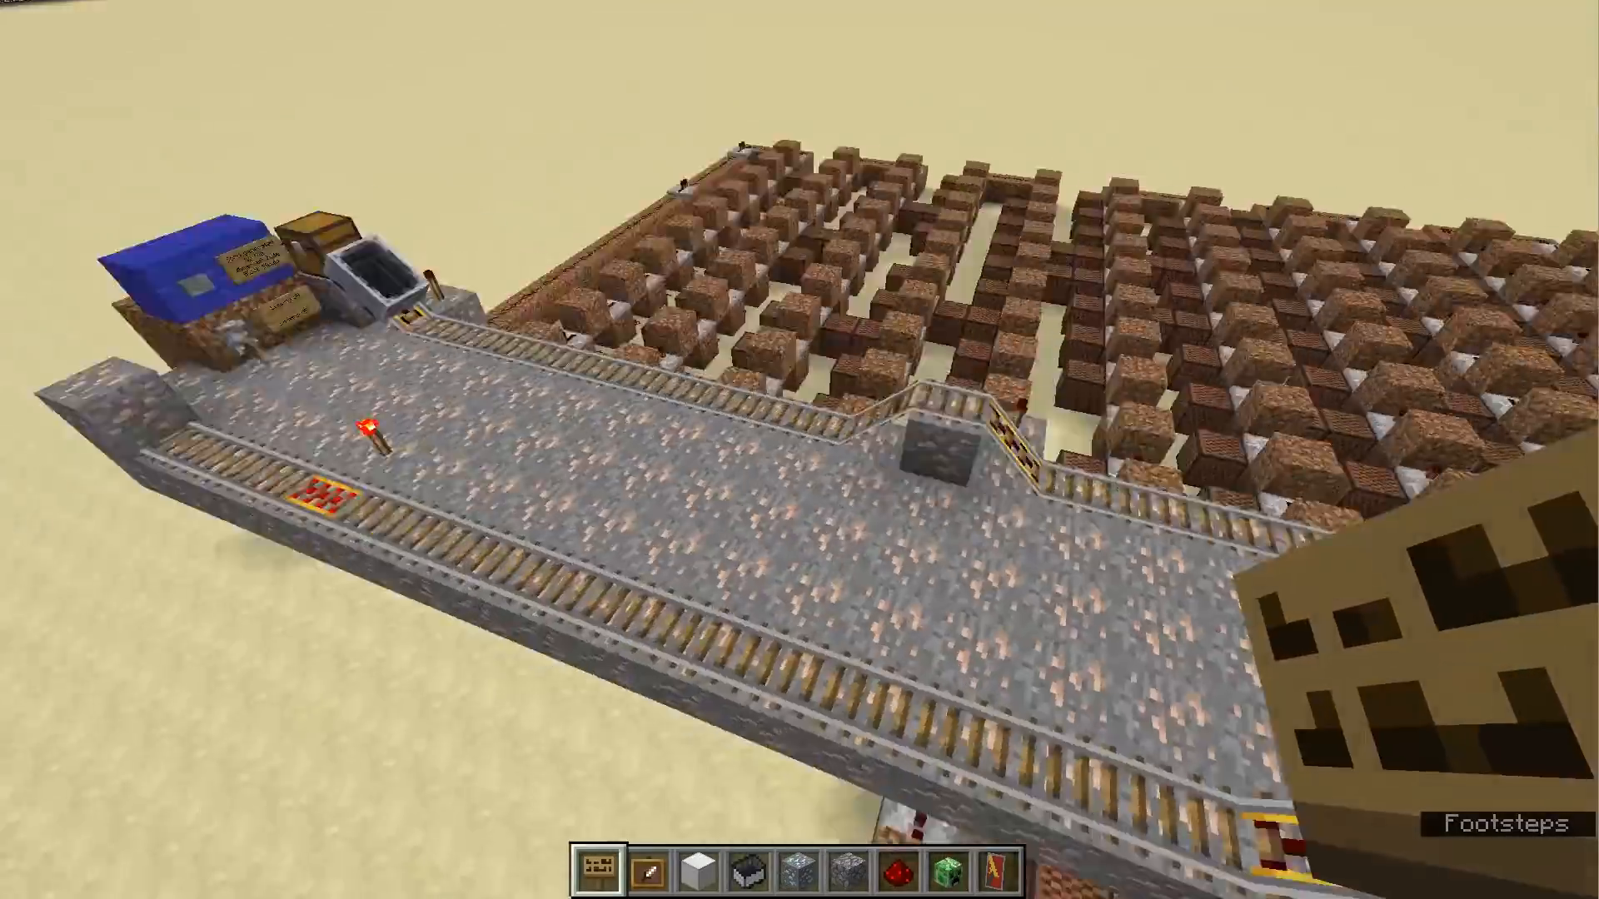
scroll(799, 450, "down", 5)
key("w")
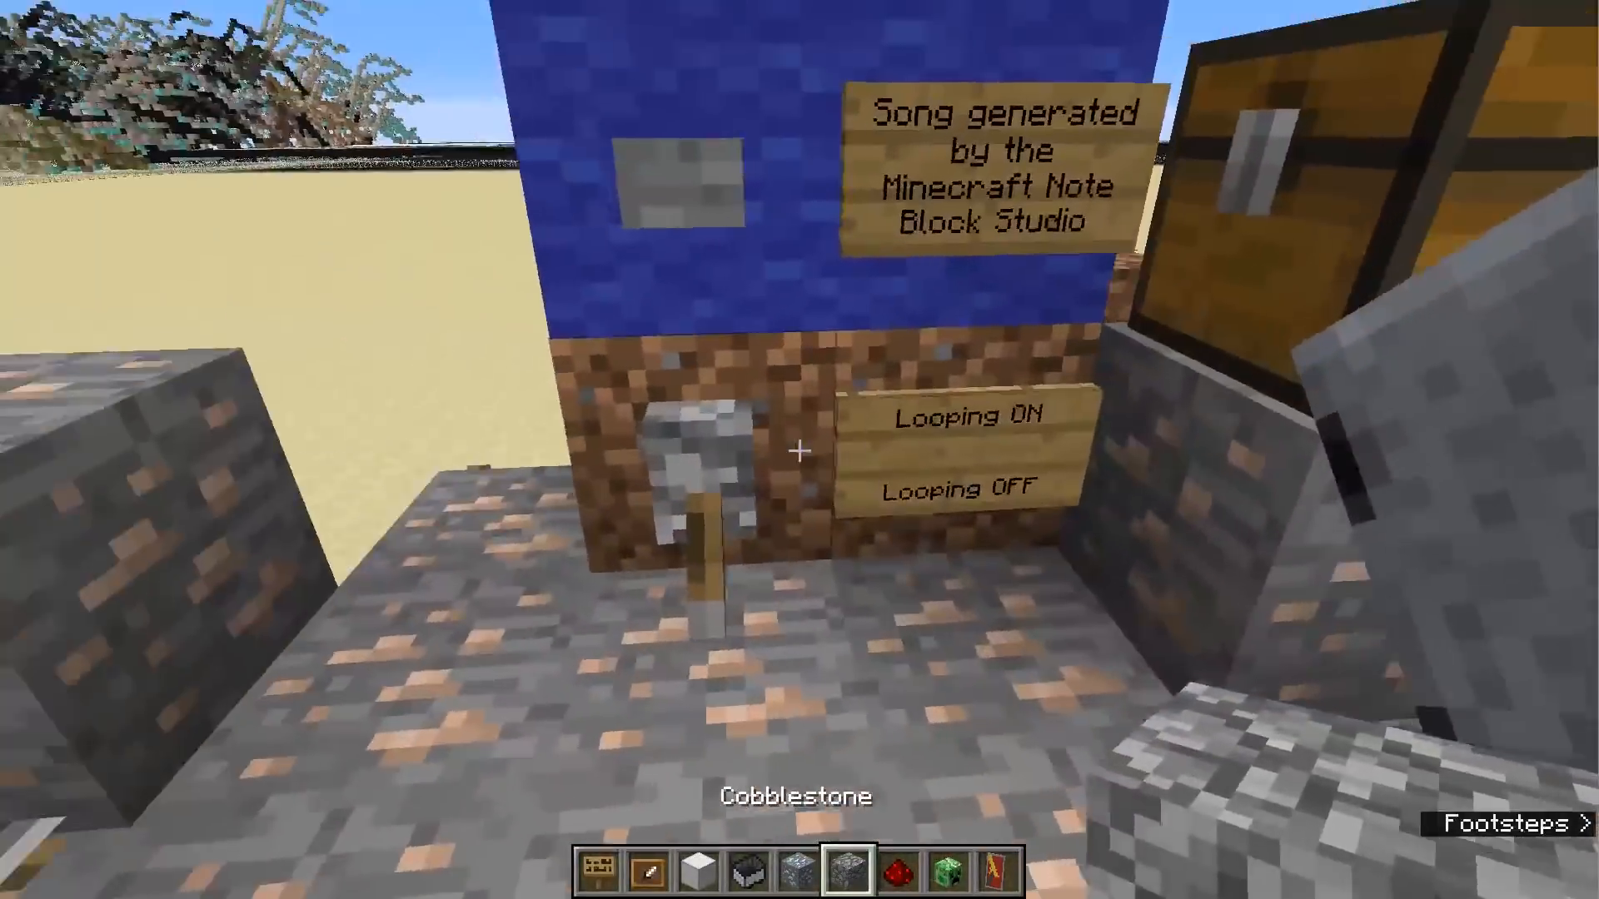
key("s")
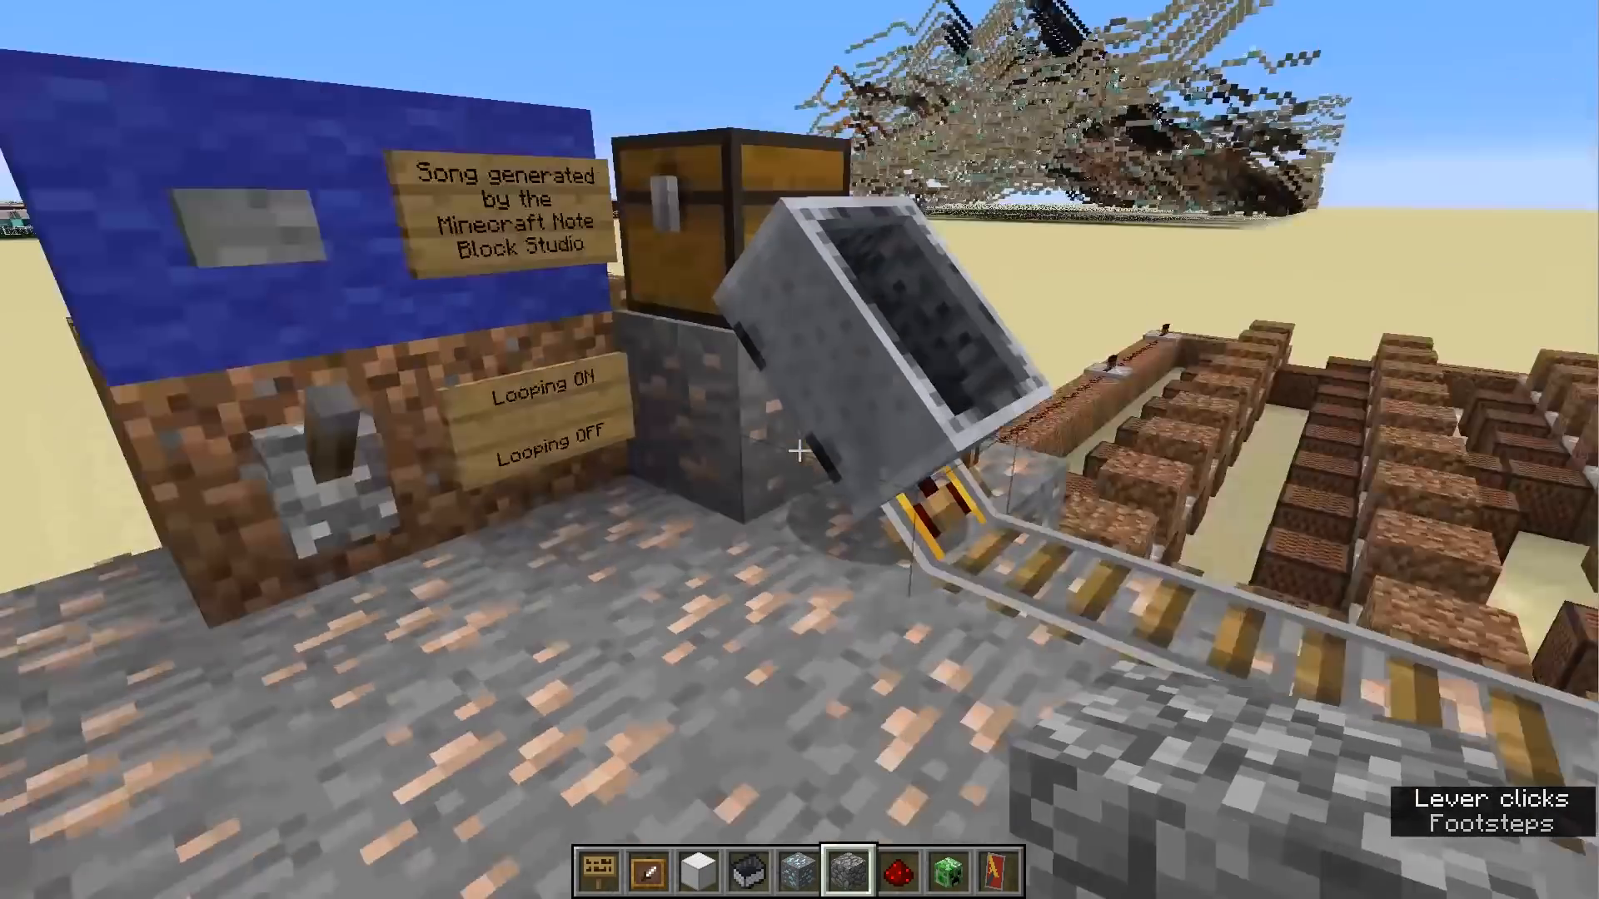
key("w")
right_click(800, 450)
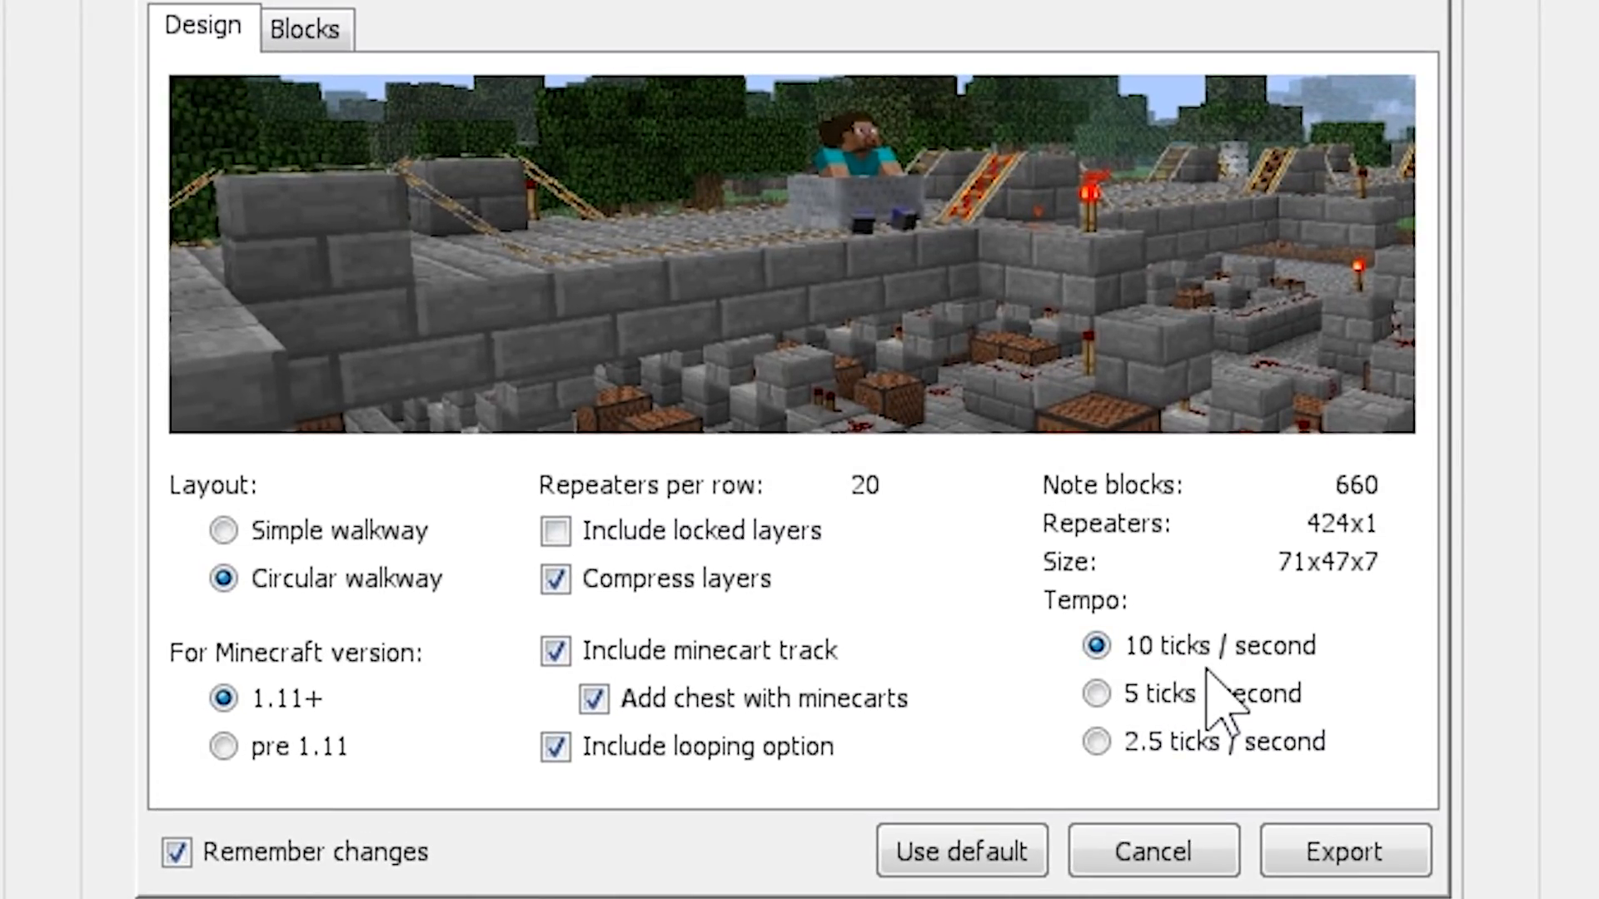
- Back in Minecraft Note Block Studio's schematic export options, compare the tempo choices and set 5 ticks / second
left_click(1114, 701)
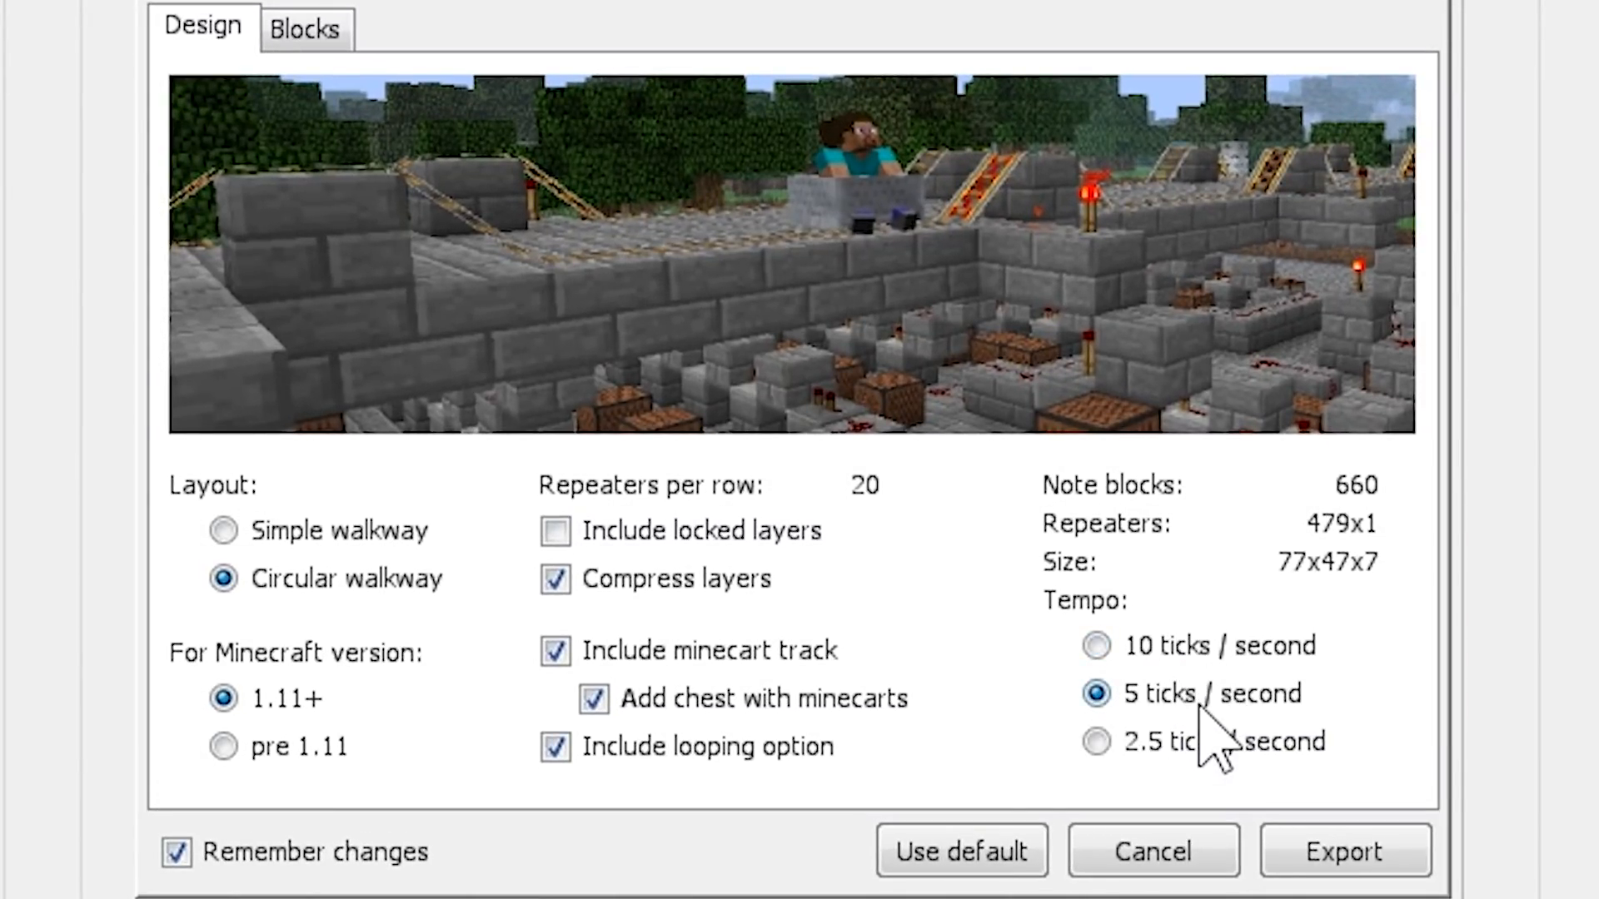
left_click(1098, 742)
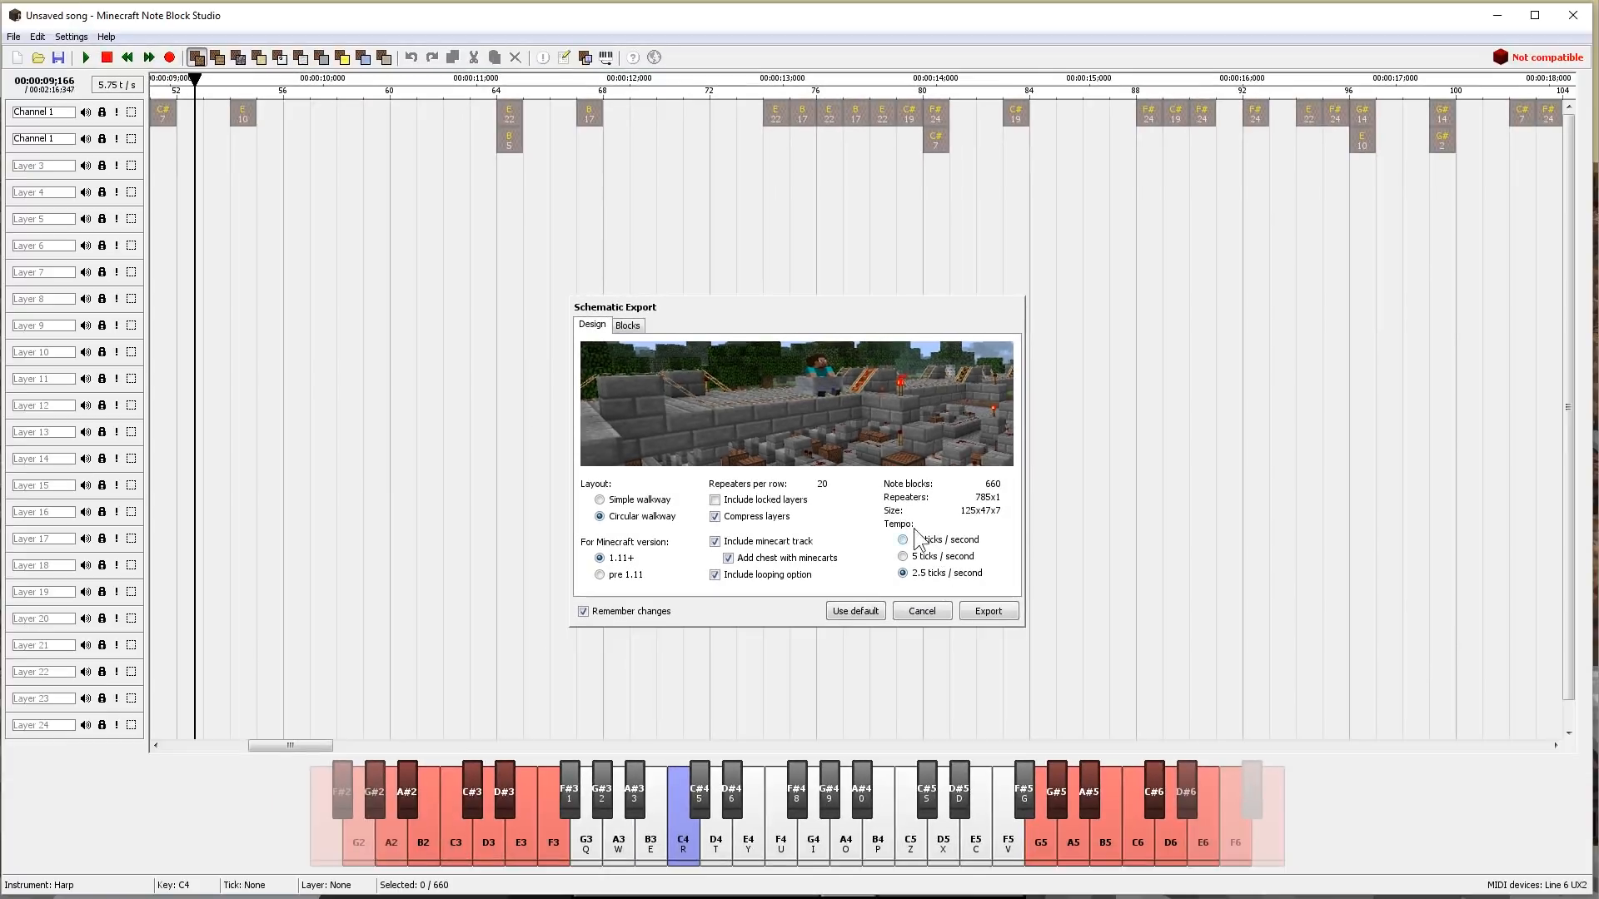
left_click(1096, 645)
left_click(904, 557)
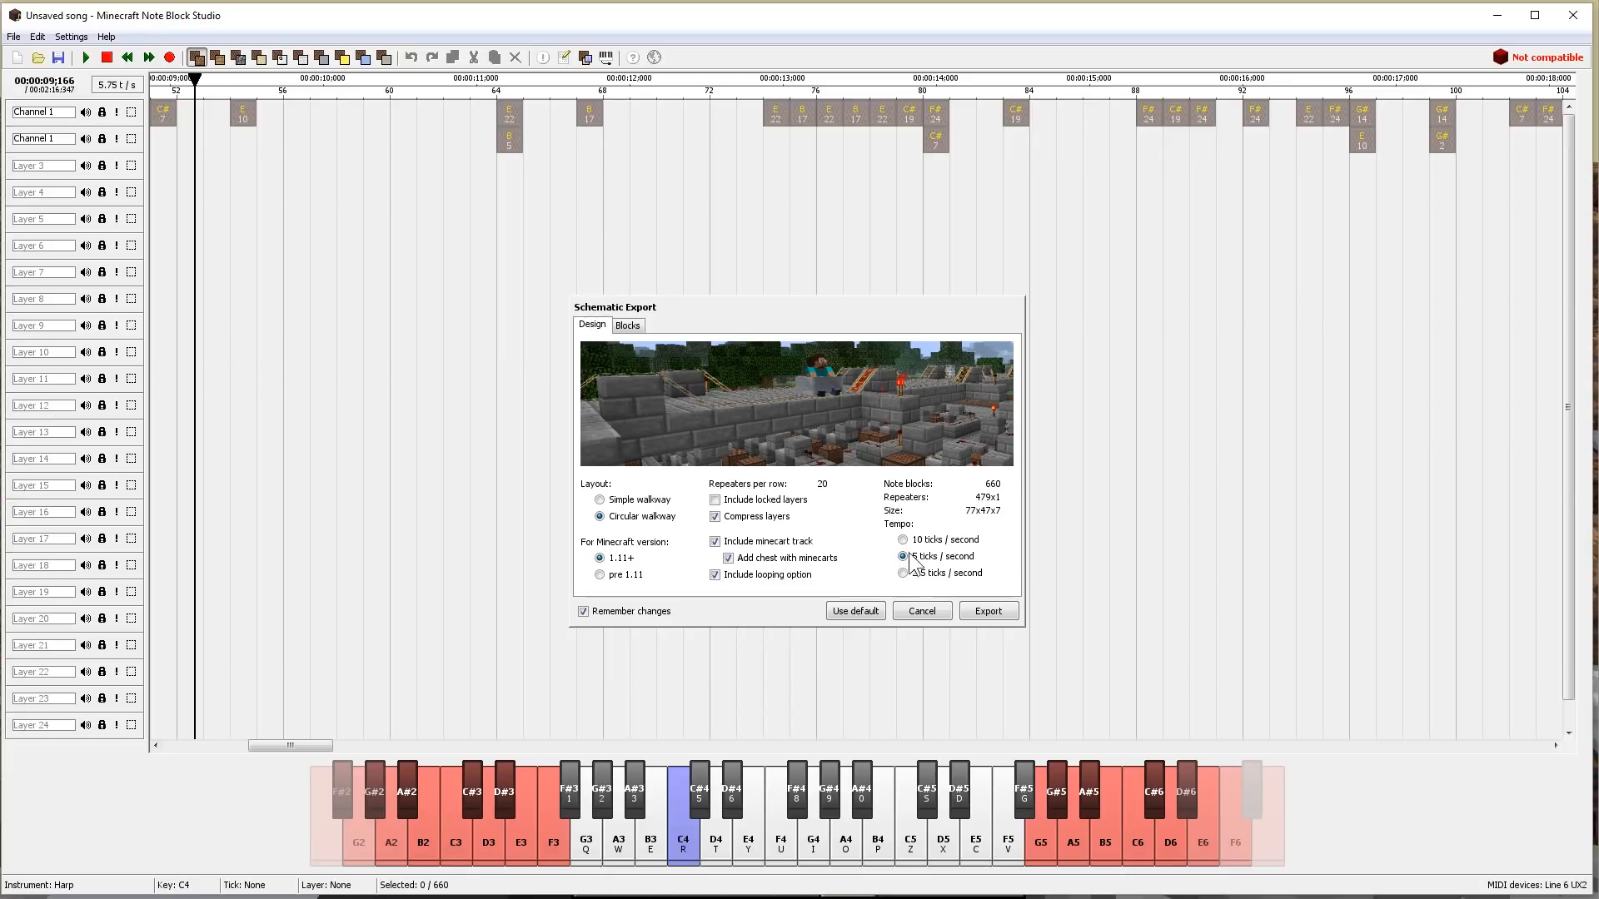